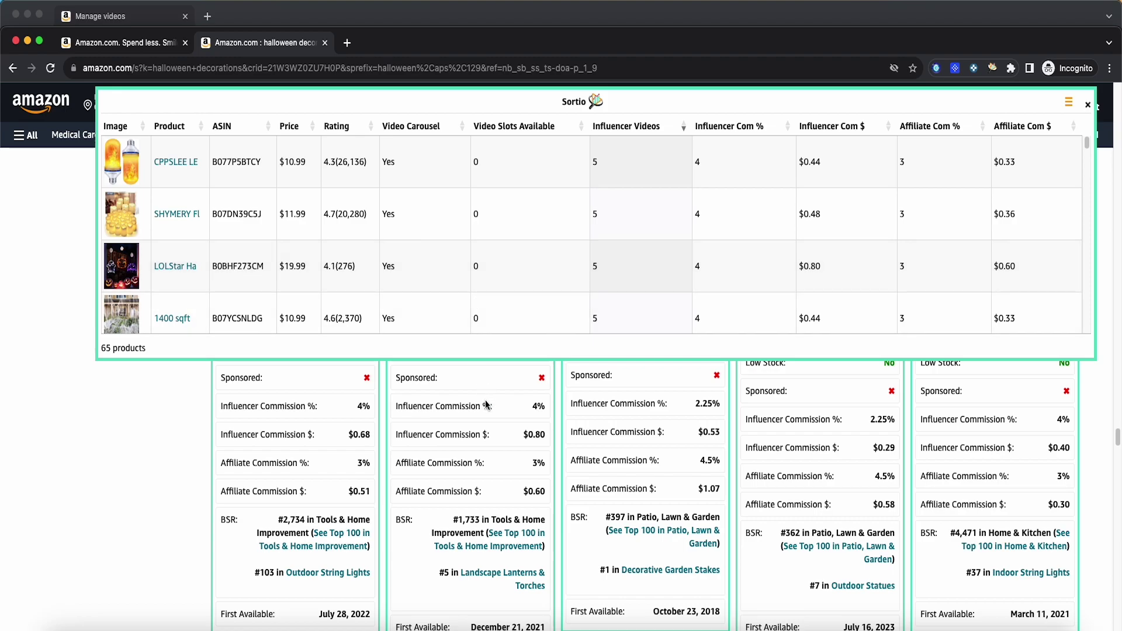
Step: Close the Sortio product table panel over the halloween decorations results
{"action": "scroll", "coordinate": [419, 409], "scroll_direction": "up", "scroll_amount": 3}
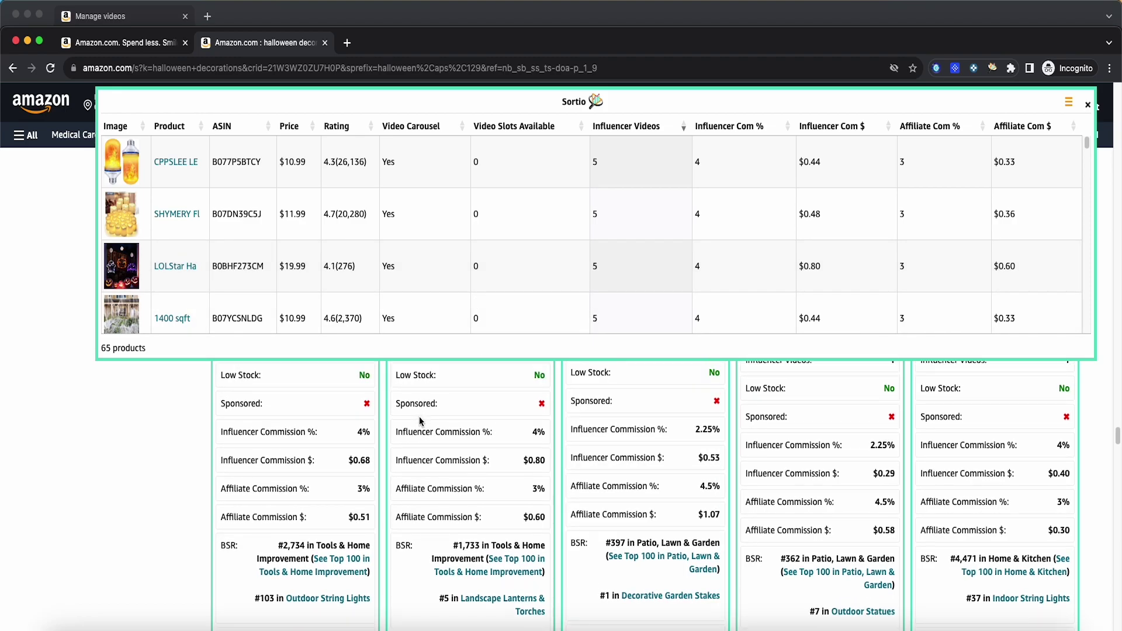
{"action": "scroll", "coordinate": [419, 420], "scroll_direction": "up", "scroll_amount": 3}
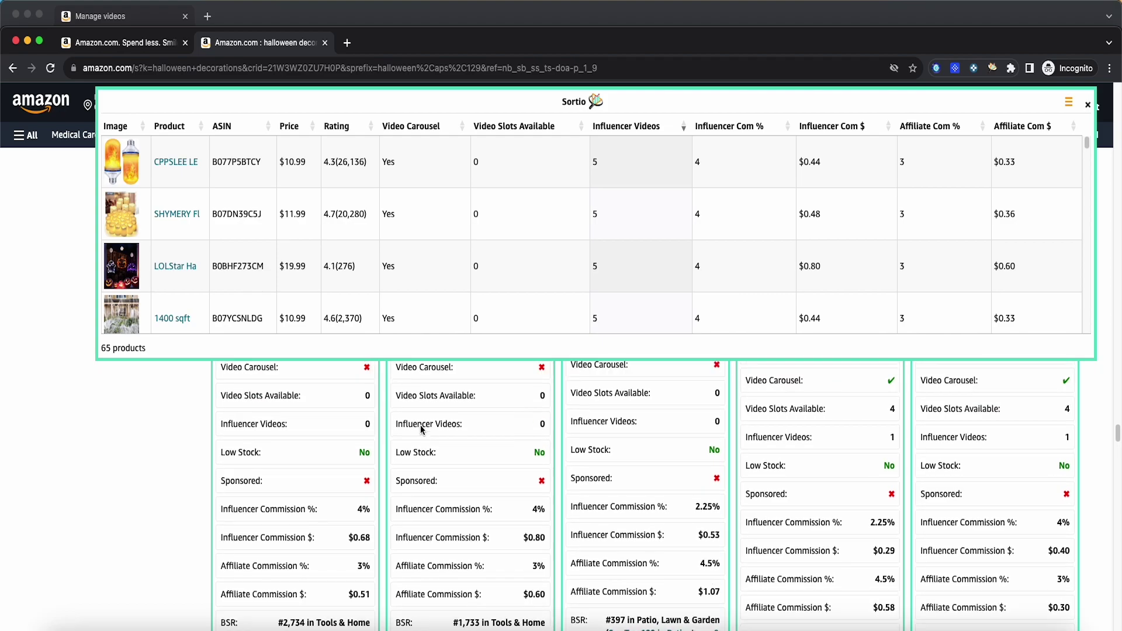
{"action": "scroll", "coordinate": [422, 427], "scroll_direction": "up", "scroll_amount": 6}
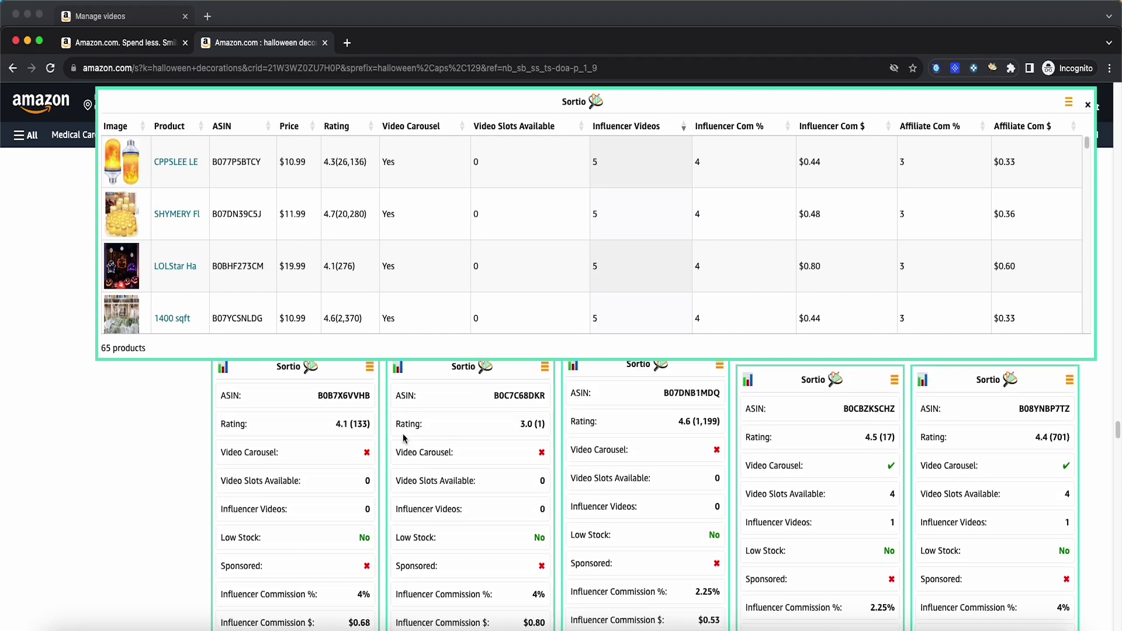
{"action": "scroll", "coordinate": [401, 412], "scroll_direction": "down", "scroll_amount": 1}
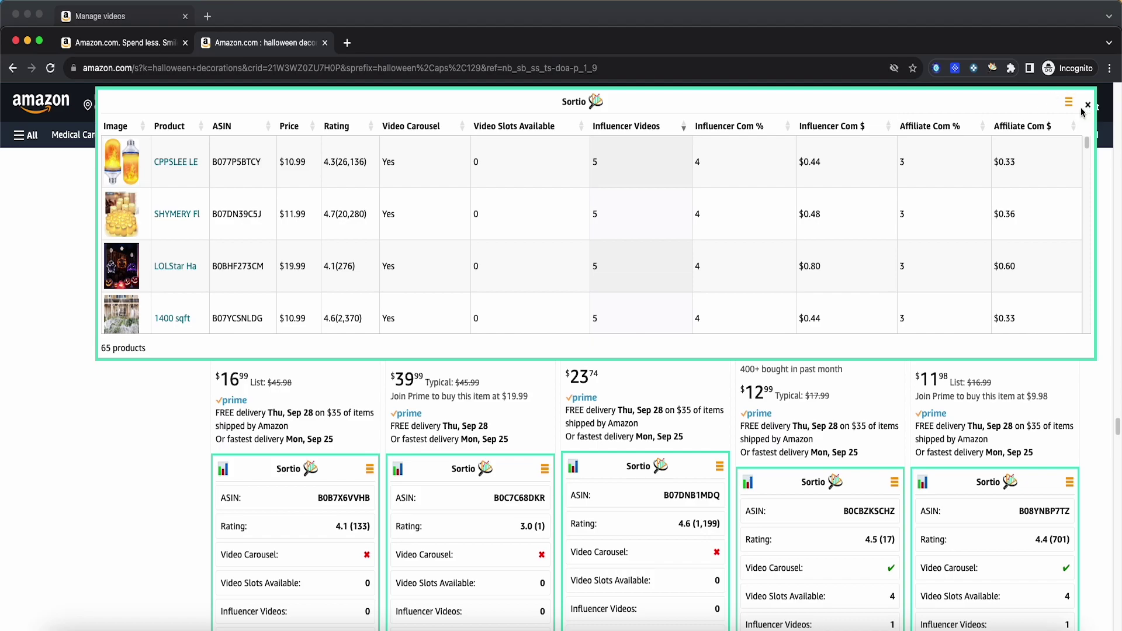
{"action": "scroll", "coordinate": [829, 413], "scroll_direction": "down", "scroll_amount": 2}
{"action": "scroll", "coordinate": [828, 413], "scroll_direction": "down", "scroll_amount": 3}
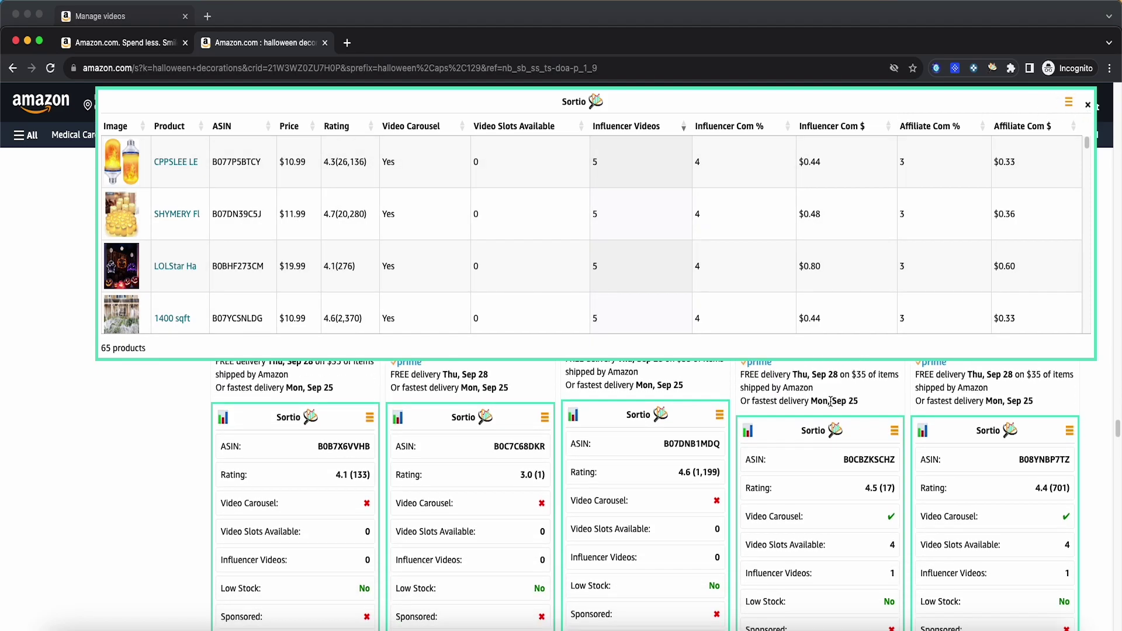
{"action": "scroll", "coordinate": [833, 377], "scroll_direction": "down", "scroll_amount": 2}
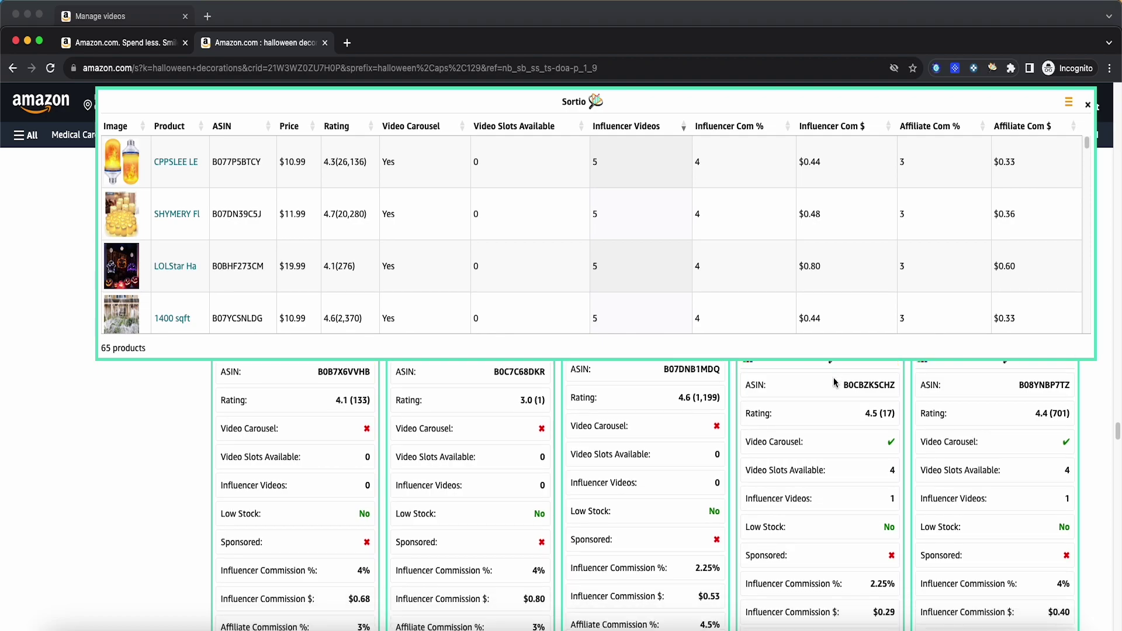
{"action": "scroll", "coordinate": [854, 462], "scroll_direction": "down", "scroll_amount": 3}
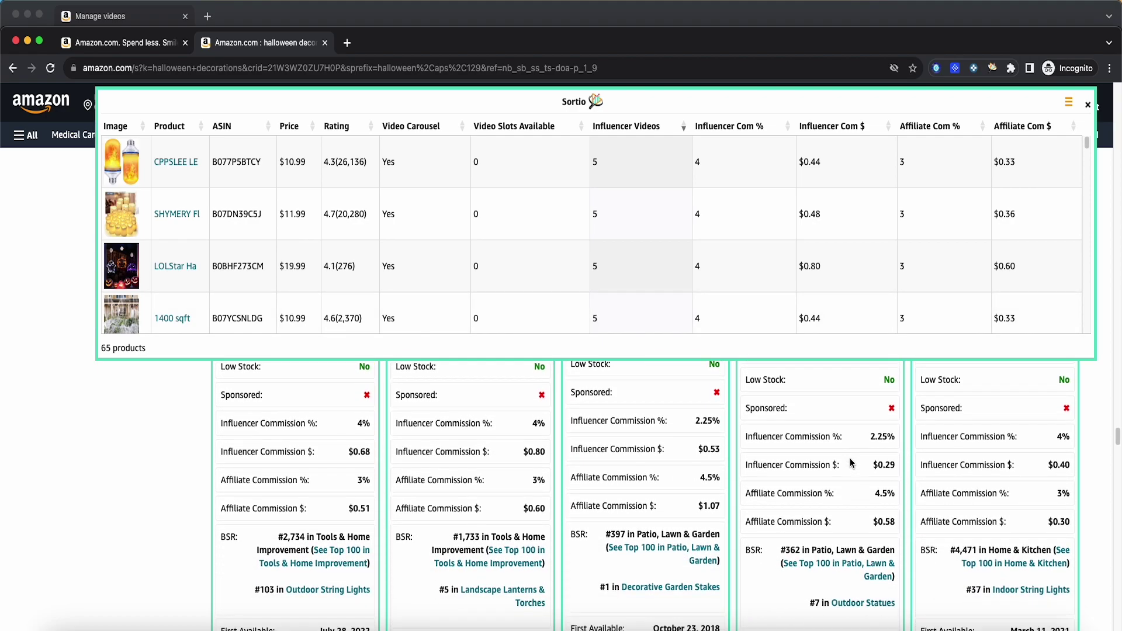
{"action": "scroll", "coordinate": [850, 462], "scroll_direction": "down", "scroll_amount": 2}
{"action": "scroll", "coordinate": [658, 426], "scroll_direction": "up", "scroll_amount": 4}
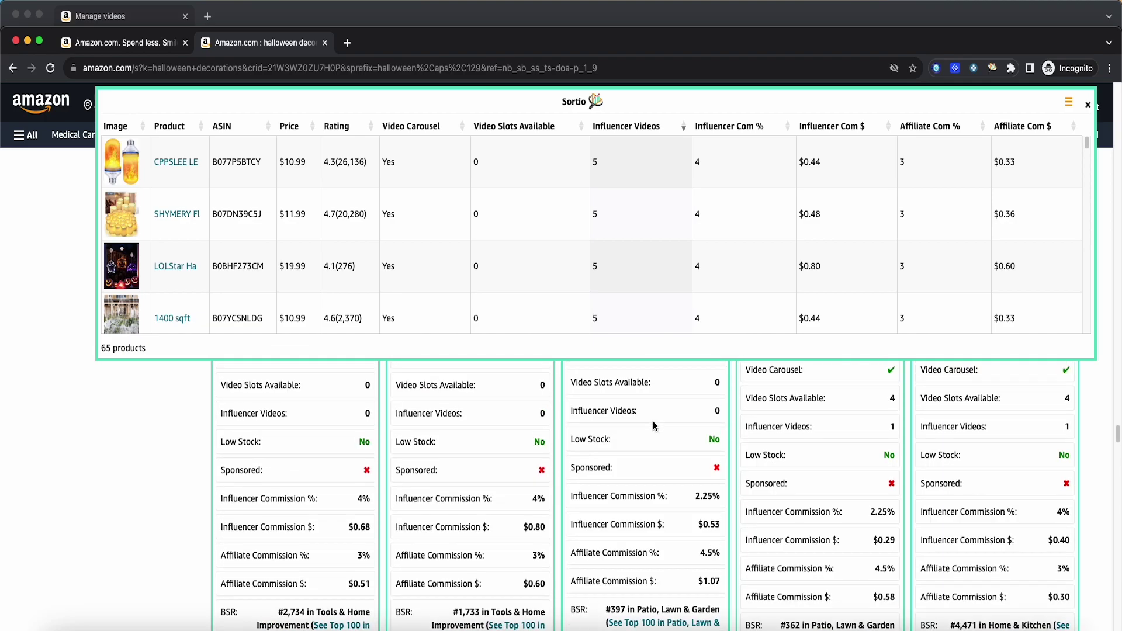
{"action": "scroll", "coordinate": [643, 427], "scroll_direction": "up", "scroll_amount": 1}
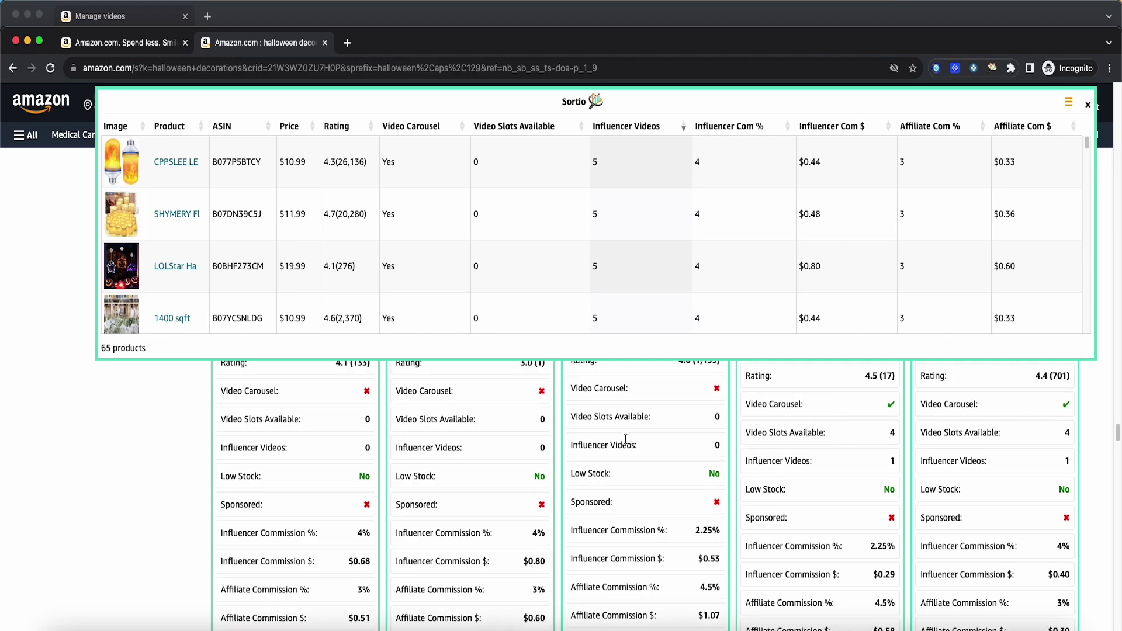
{"action": "scroll", "coordinate": [613, 433], "scroll_direction": "up", "scroll_amount": 1}
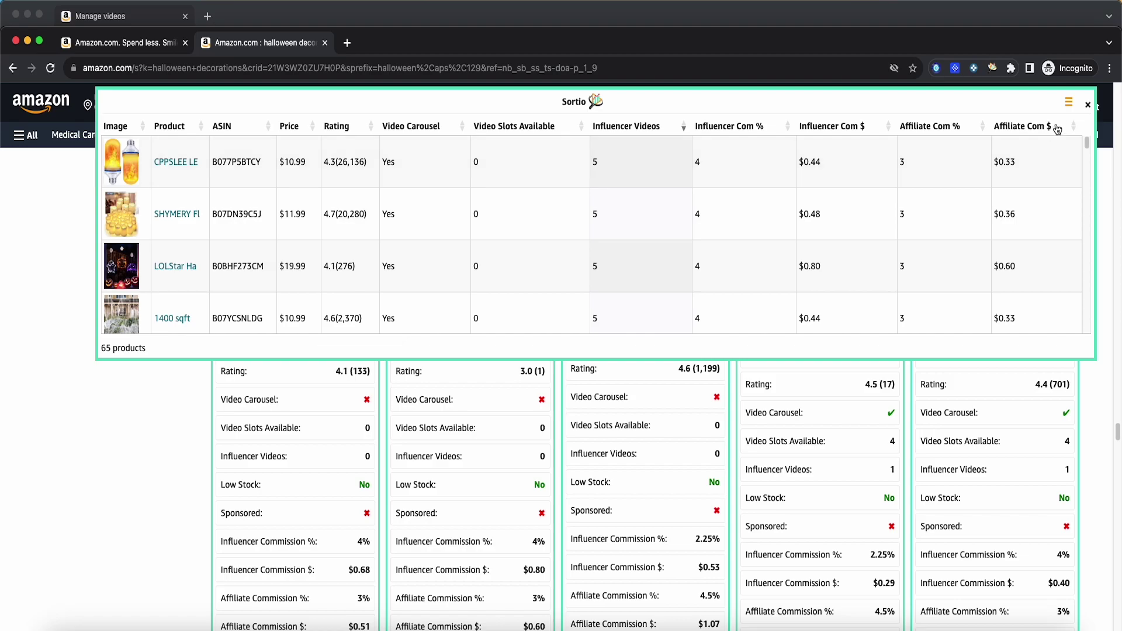
{"action": "left_click", "coordinate": [1088, 107]}
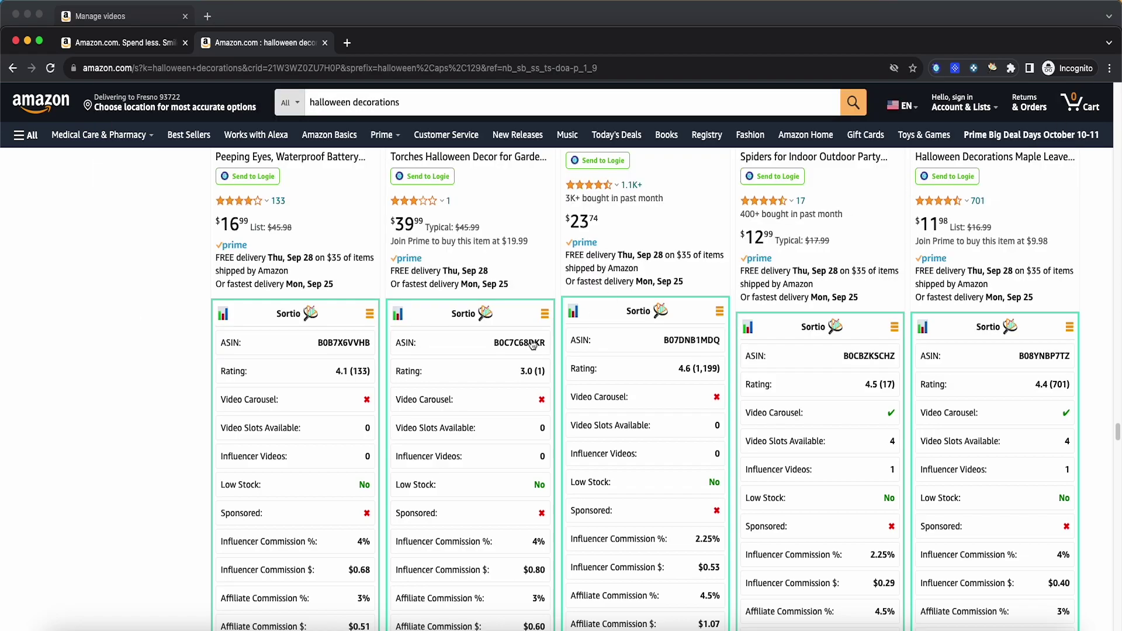
Step: Scroll through the results to inspect each product's Sortio card with video slots, commissions and BSR
{"action": "scroll", "coordinate": [491, 368], "scroll_direction": "down", "scroll_amount": 3}
{"action": "scroll", "coordinate": [491, 368], "scroll_direction": "down", "scroll_amount": 2}
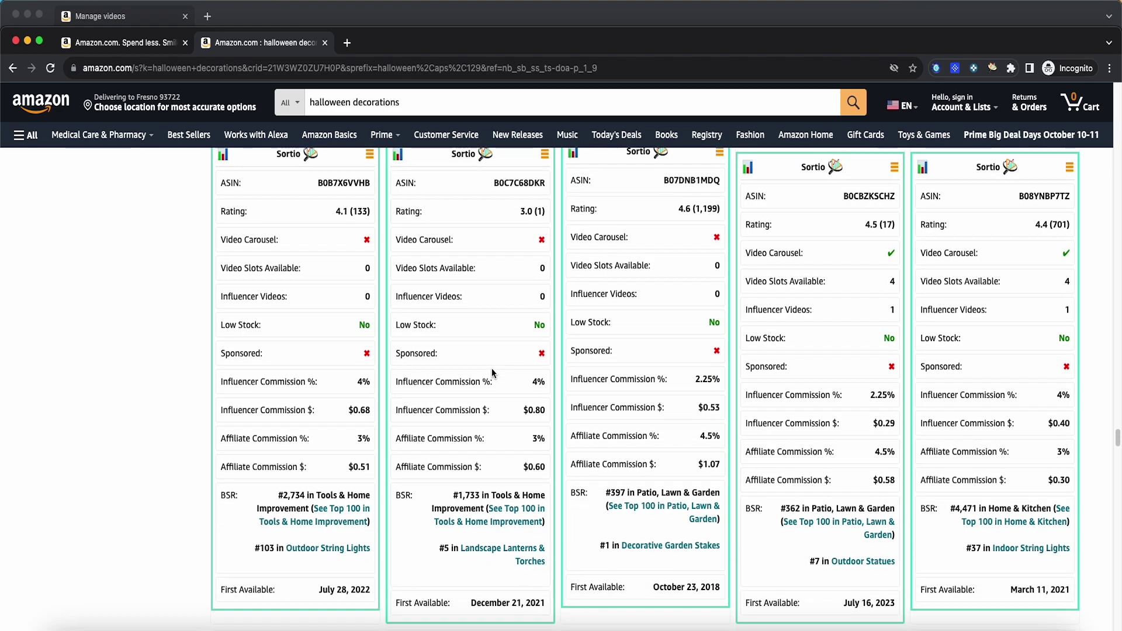
{"action": "scroll", "coordinate": [493, 373], "scroll_direction": "up", "scroll_amount": 1}
{"action": "scroll", "coordinate": [493, 370], "scroll_direction": "up", "scroll_amount": 1}
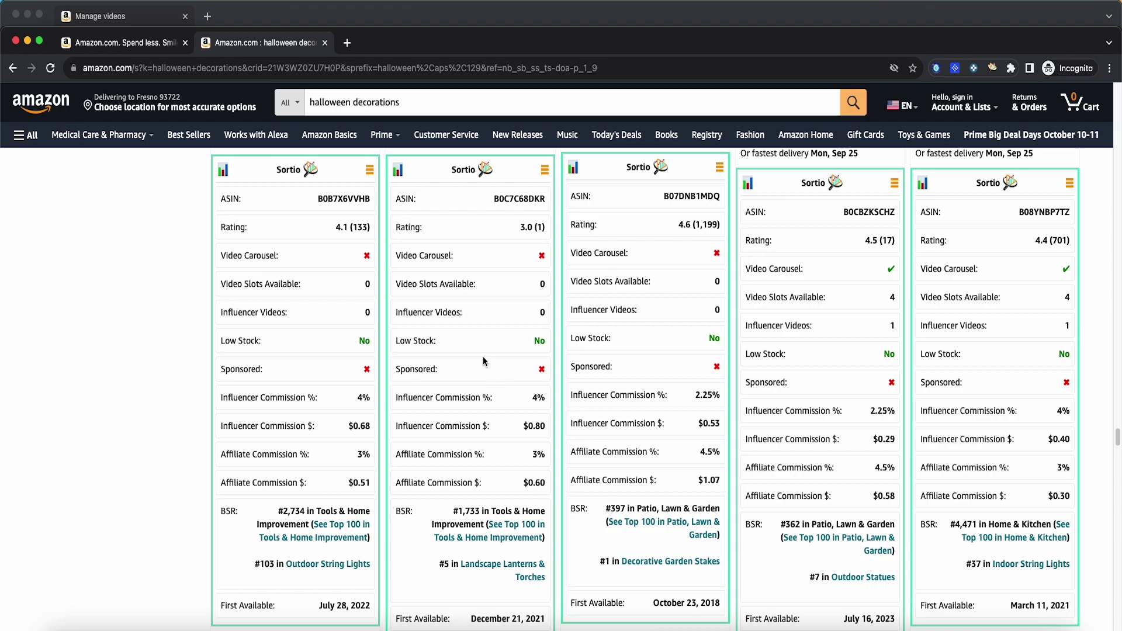
{"action": "scroll", "coordinate": [433, 356], "scroll_direction": "up", "scroll_amount": 5}
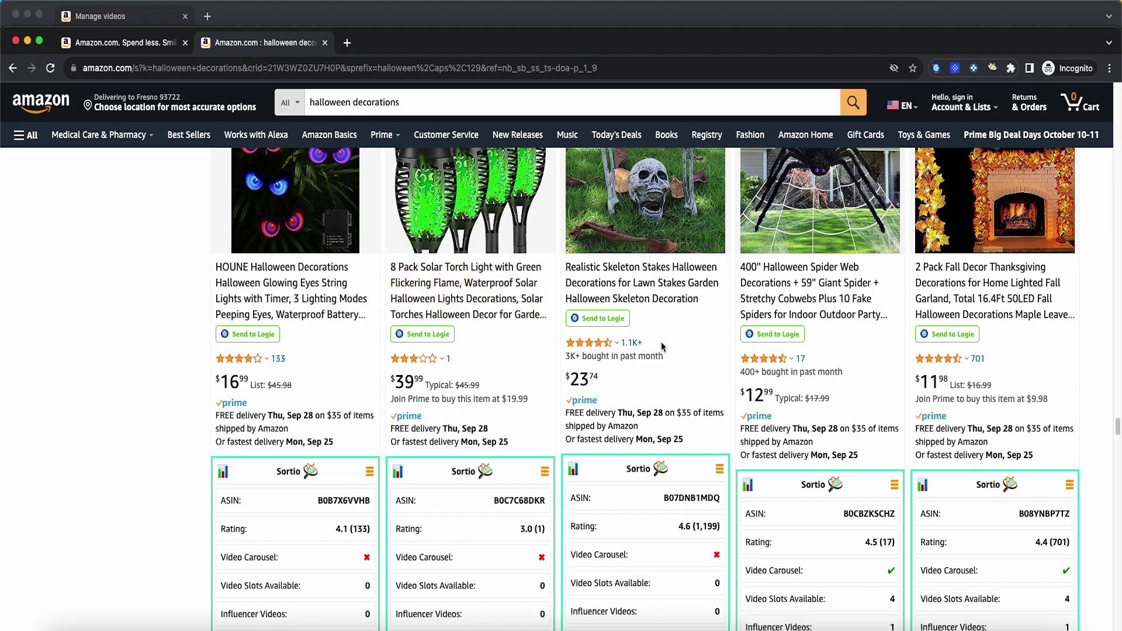
{"action": "scroll", "coordinate": [661, 339], "scroll_direction": "down", "scroll_amount": 3}
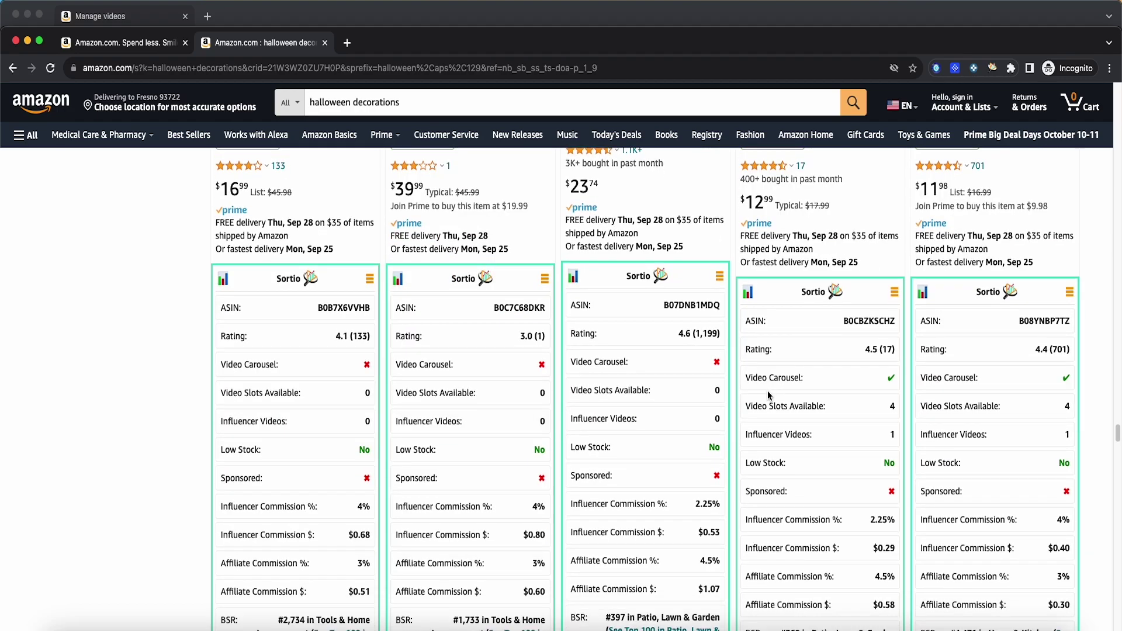
{"action": "scroll", "coordinate": [658, 431], "scroll_direction": "down", "scroll_amount": 1}
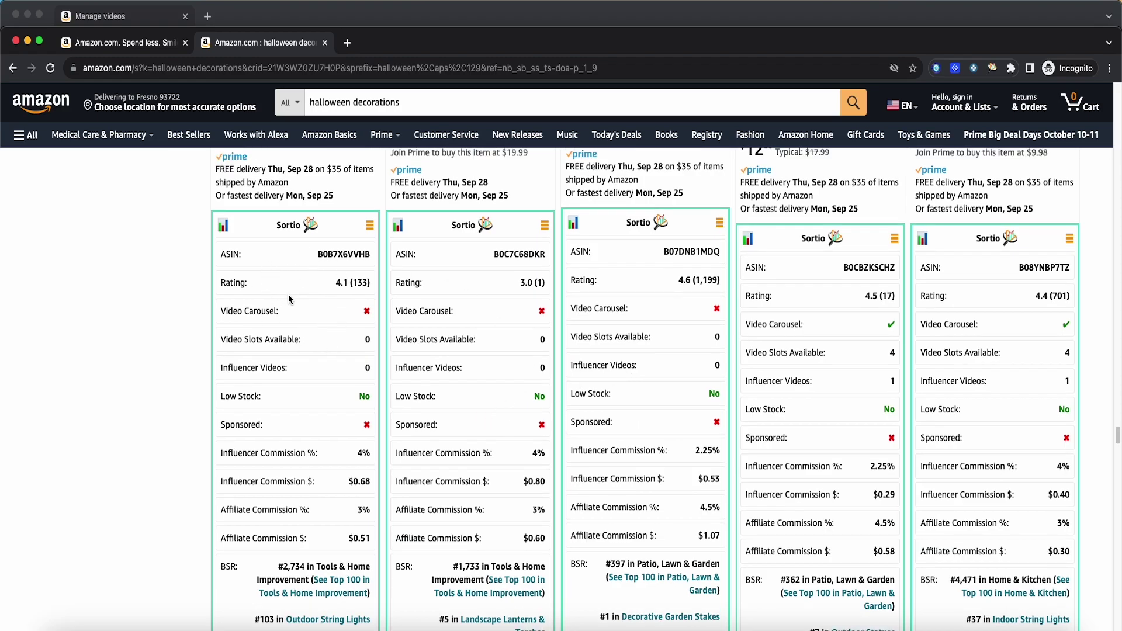
{"action": "scroll", "coordinate": [291, 293], "scroll_direction": "down", "scroll_amount": 1}
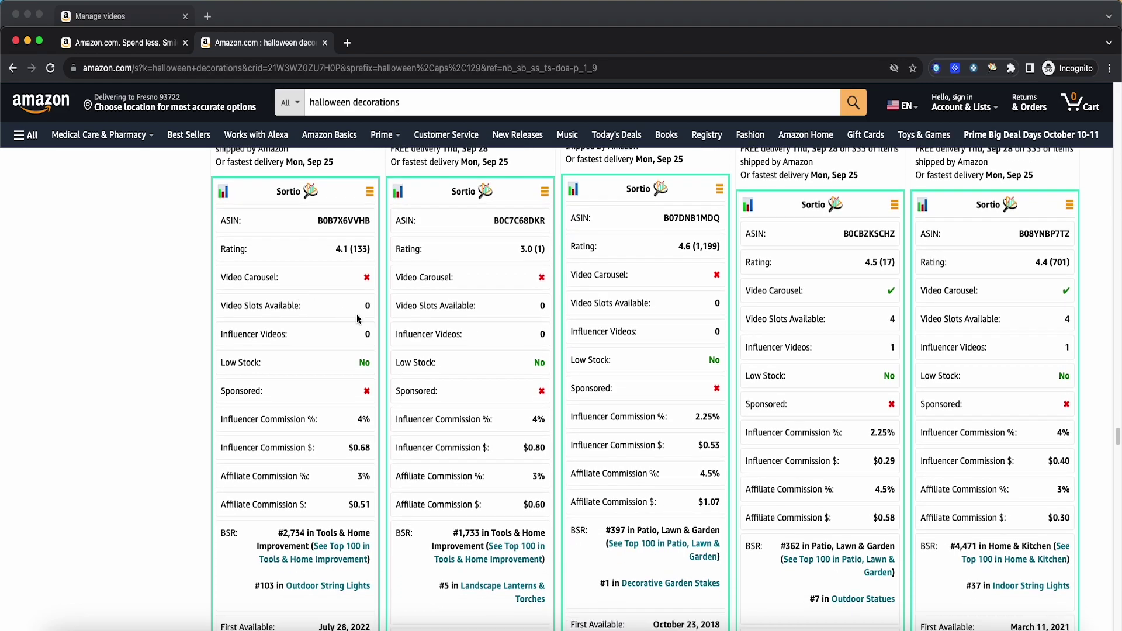
{"action": "scroll", "coordinate": [403, 386], "scroll_direction": "up", "scroll_amount": 3}
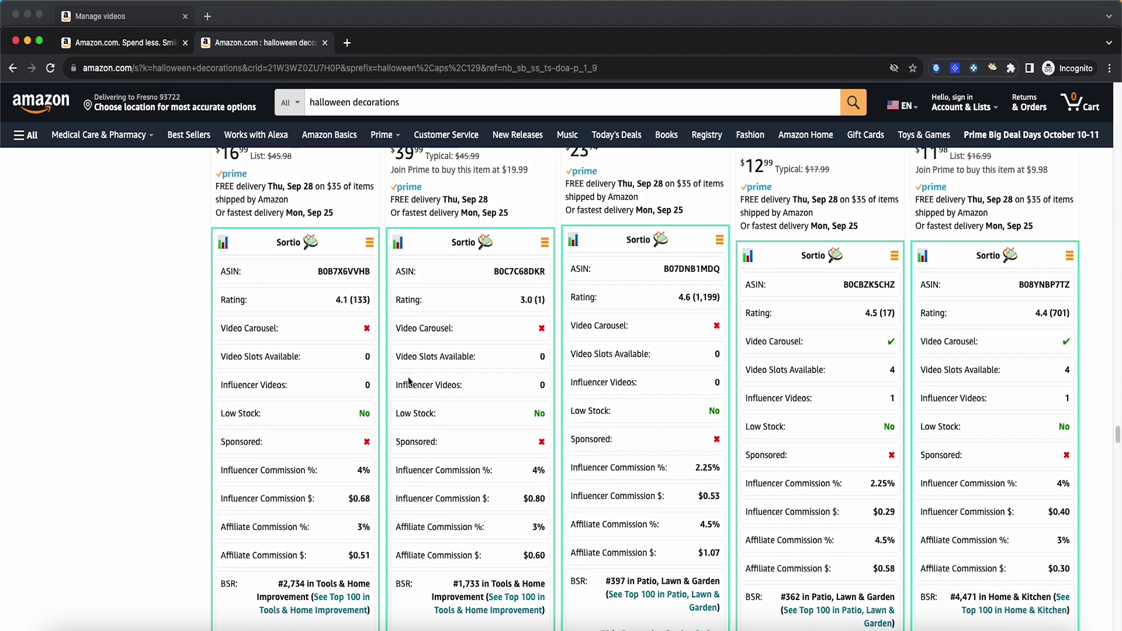
{"action": "scroll", "coordinate": [303, 365], "scroll_direction": "down", "scroll_amount": 1}
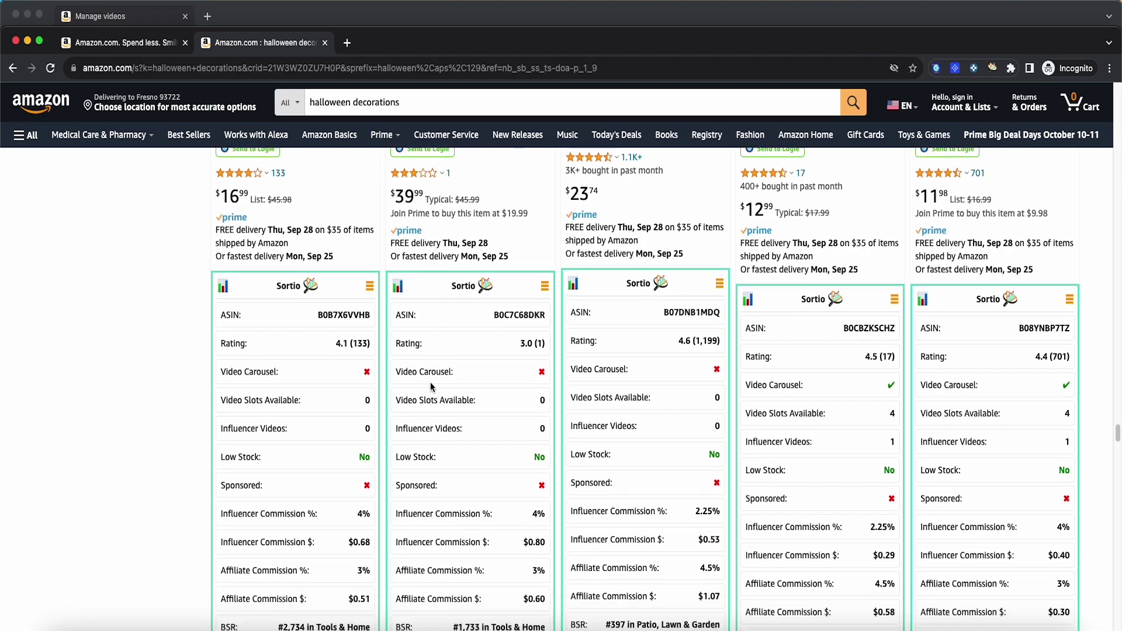
{"action": "scroll", "coordinate": [304, 365], "scroll_direction": "up", "scroll_amount": 5}
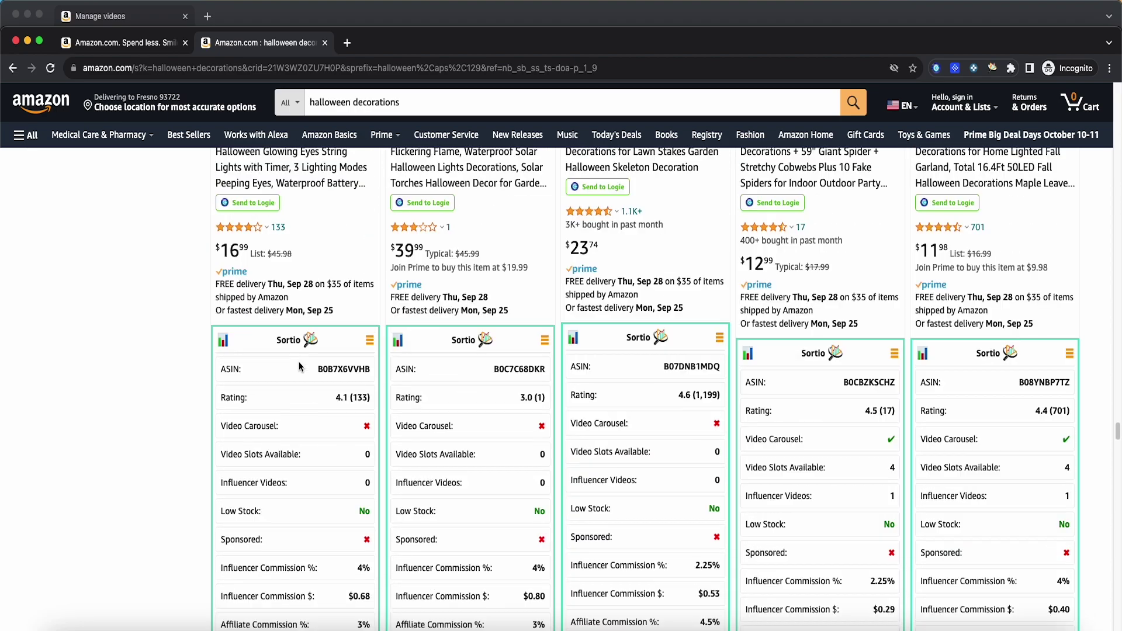
{"action": "scroll", "coordinate": [458, 318], "scroll_direction": "up", "scroll_amount": 18}
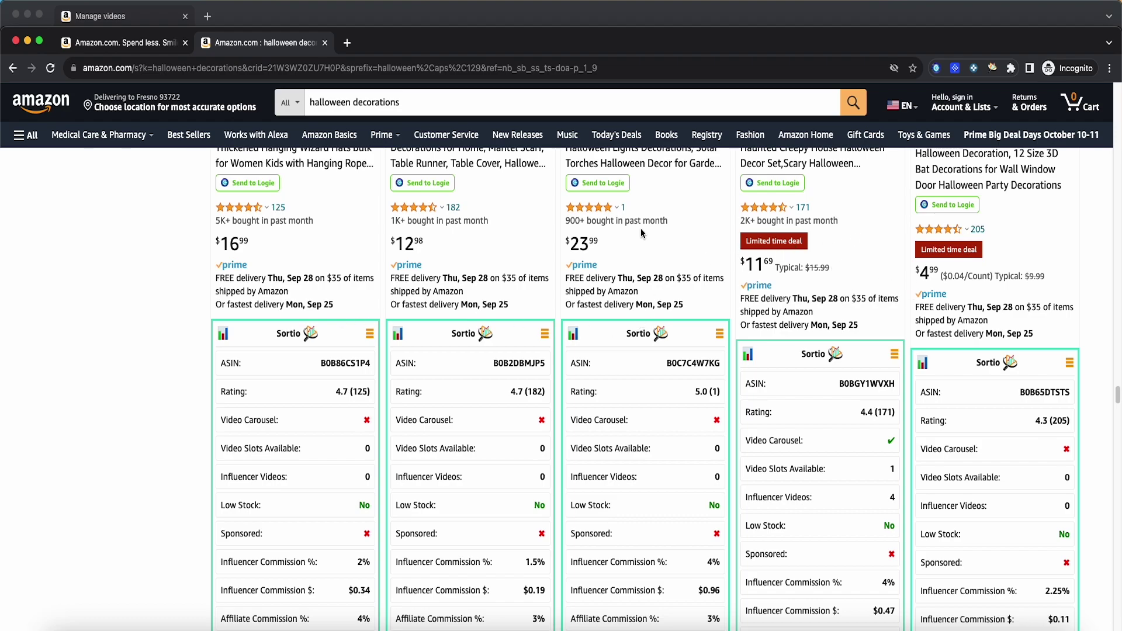
{"action": "scroll", "coordinate": [346, 213], "scroll_direction": "down", "scroll_amount": 1}
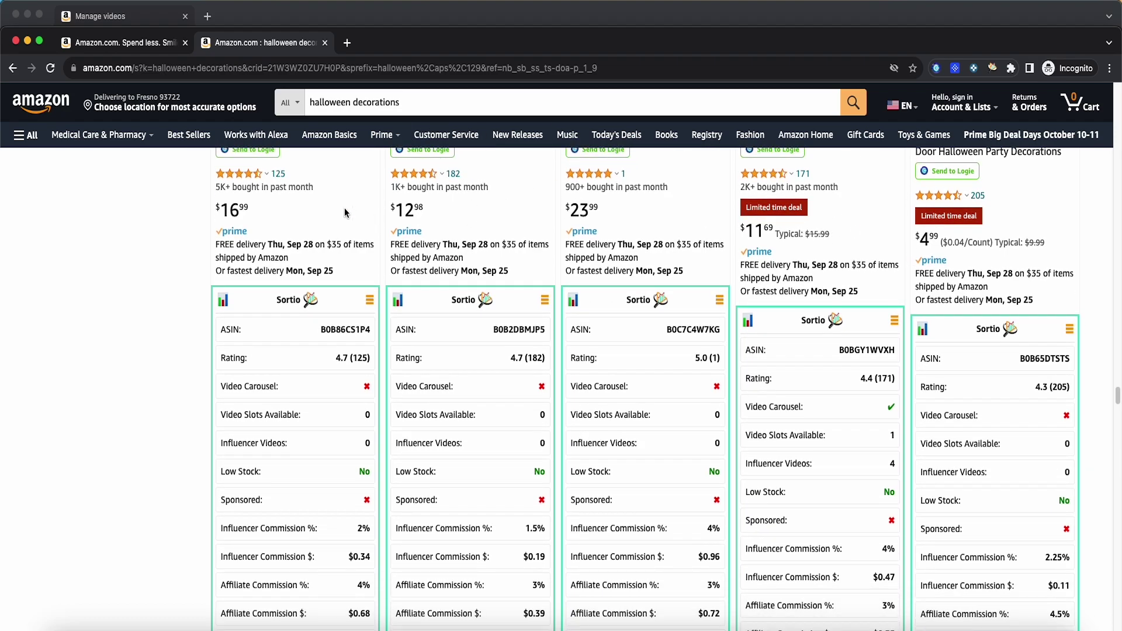
{"action": "scroll", "coordinate": [269, 225], "scroll_direction": "down", "scroll_amount": 3}
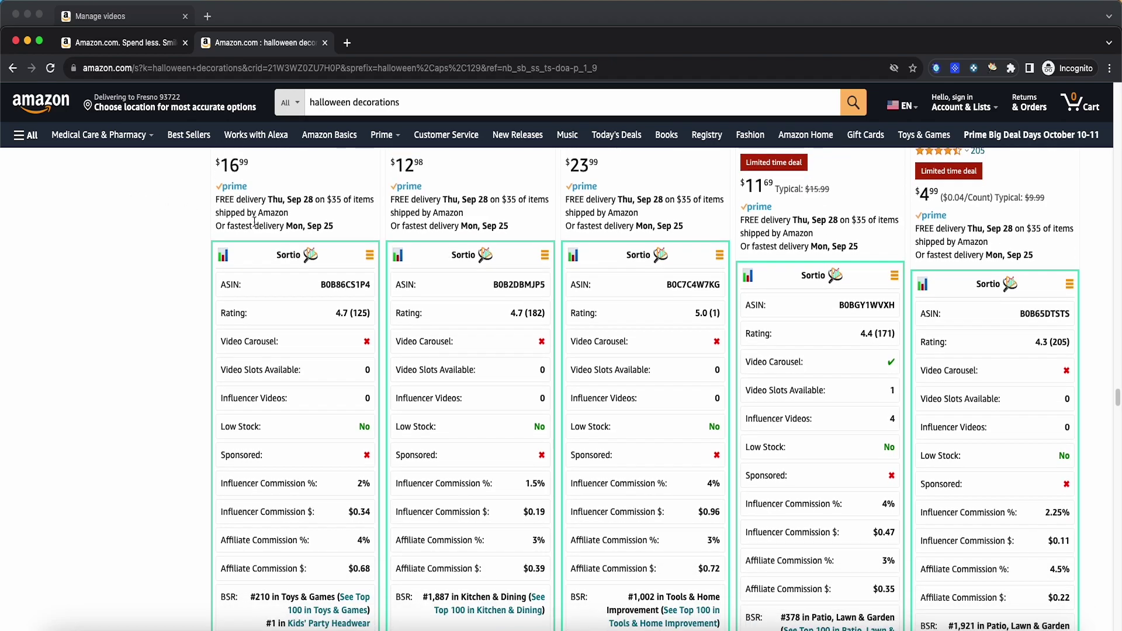
{"action": "scroll", "coordinate": [258, 220], "scroll_direction": "down", "scroll_amount": 6}
{"action": "scroll", "coordinate": [258, 217], "scroll_direction": "up", "scroll_amount": 5}
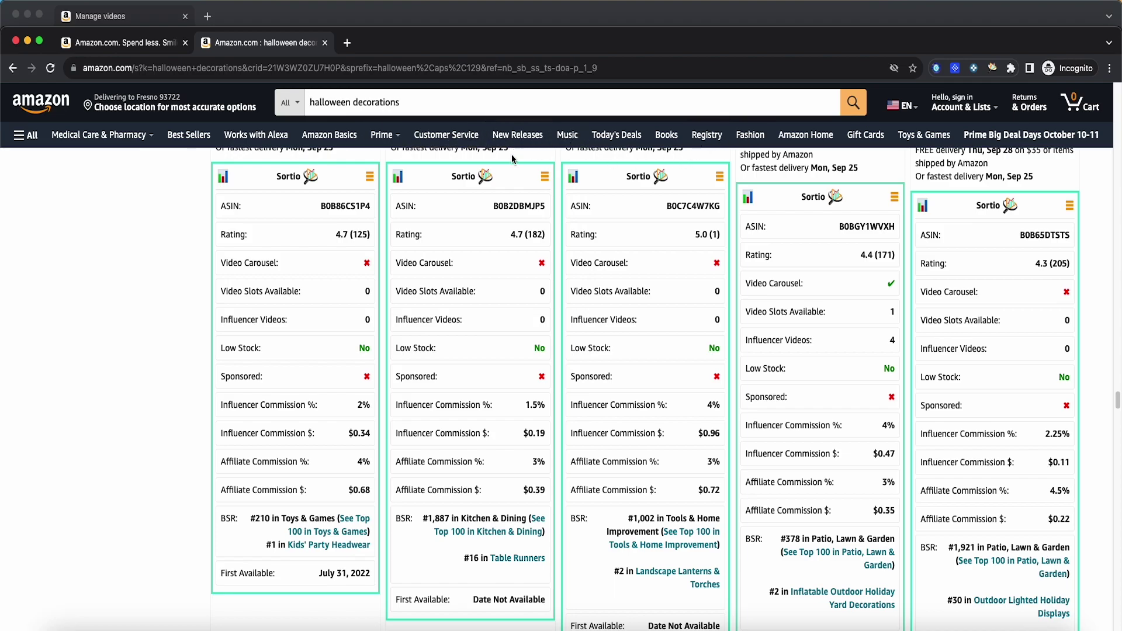
{"action": "scroll", "coordinate": [515, 225], "scroll_direction": "down", "scroll_amount": 1}
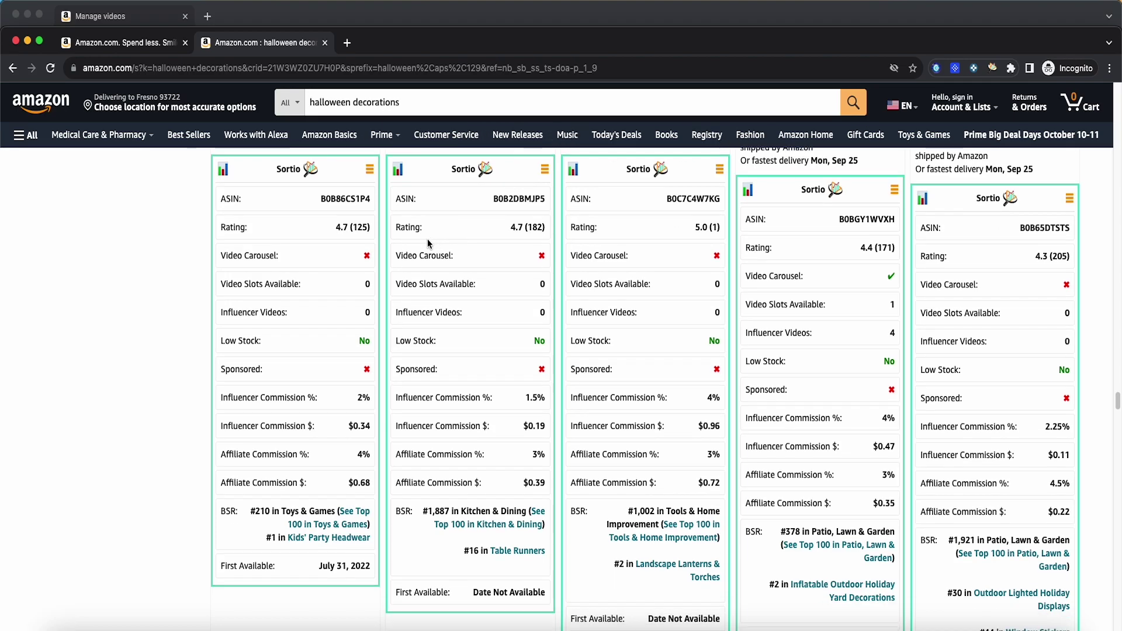
{"action": "scroll", "coordinate": [301, 216], "scroll_direction": "down", "scroll_amount": 2}
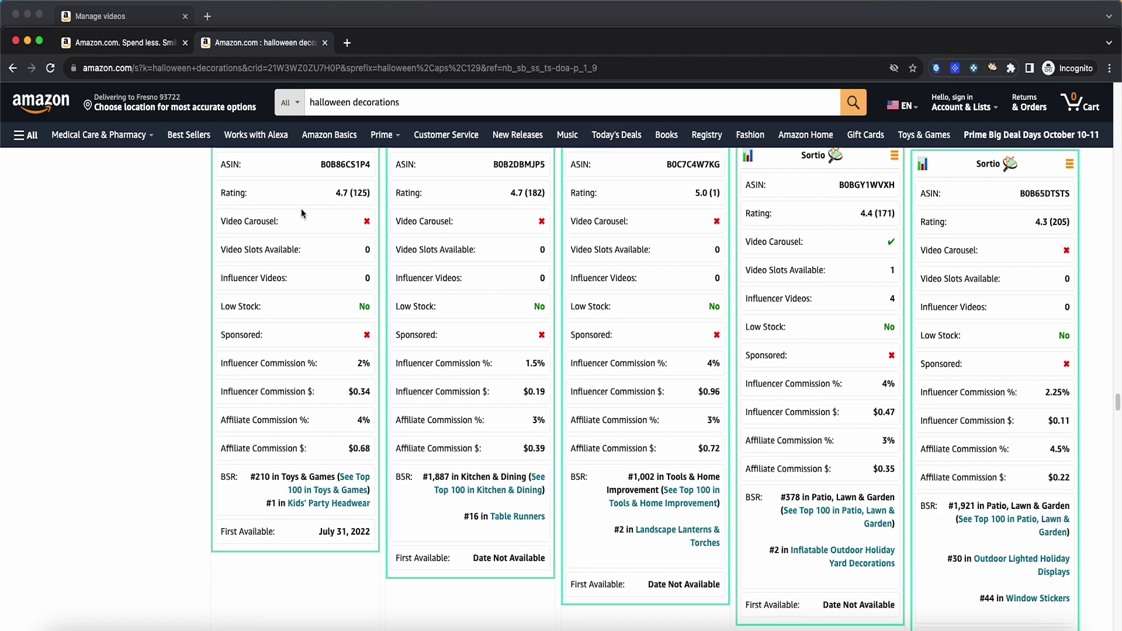
{"action": "scroll", "coordinate": [303, 213], "scroll_direction": "up", "scroll_amount": 2}
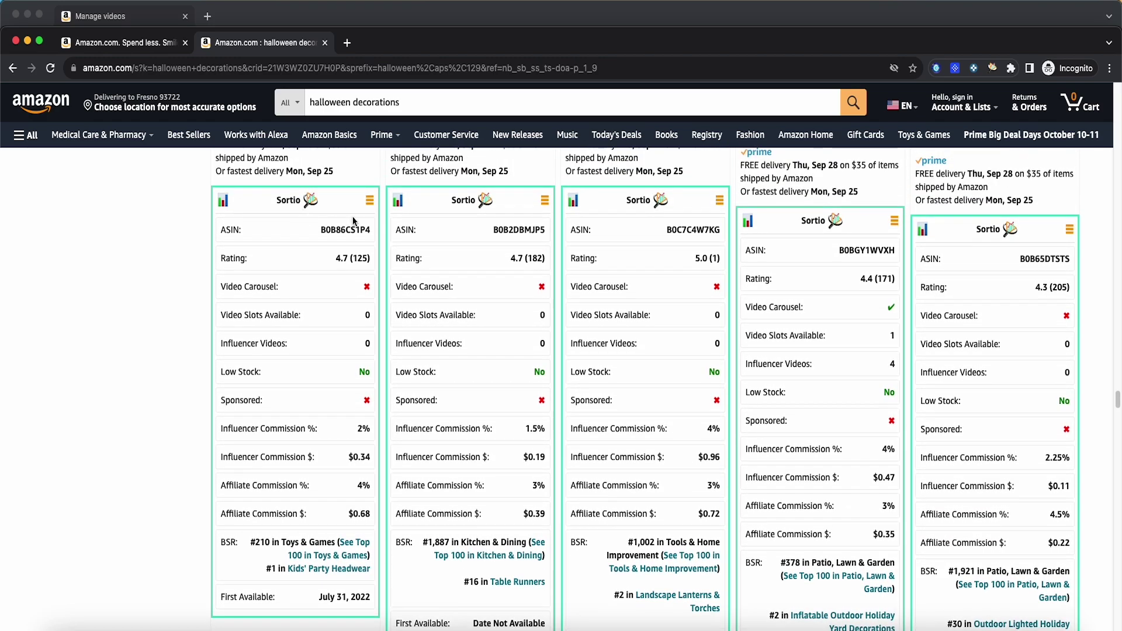
{"action": "scroll", "coordinate": [355, 219], "scroll_direction": "down", "scroll_amount": 1}
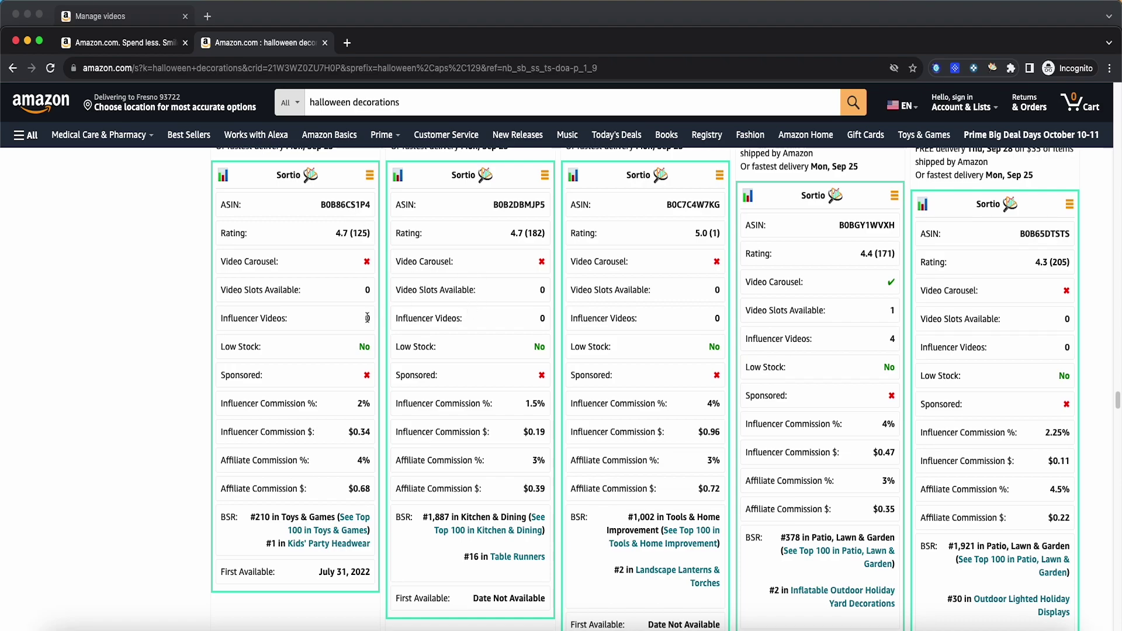
{"action": "scroll", "coordinate": [282, 302], "scroll_direction": "up", "scroll_amount": 1}
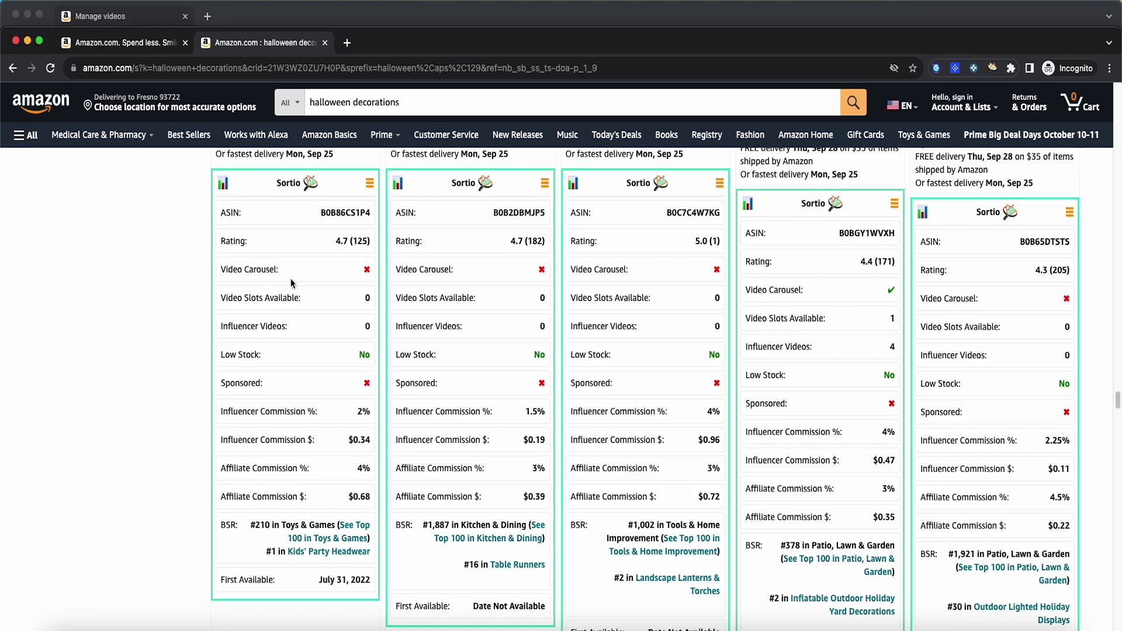
{"action": "left_click_drag", "start_coordinate": [278, 269], "coordinate": [214, 270]}
{"action": "scroll", "coordinate": [218, 287], "scroll_direction": "up", "scroll_amount": 5}
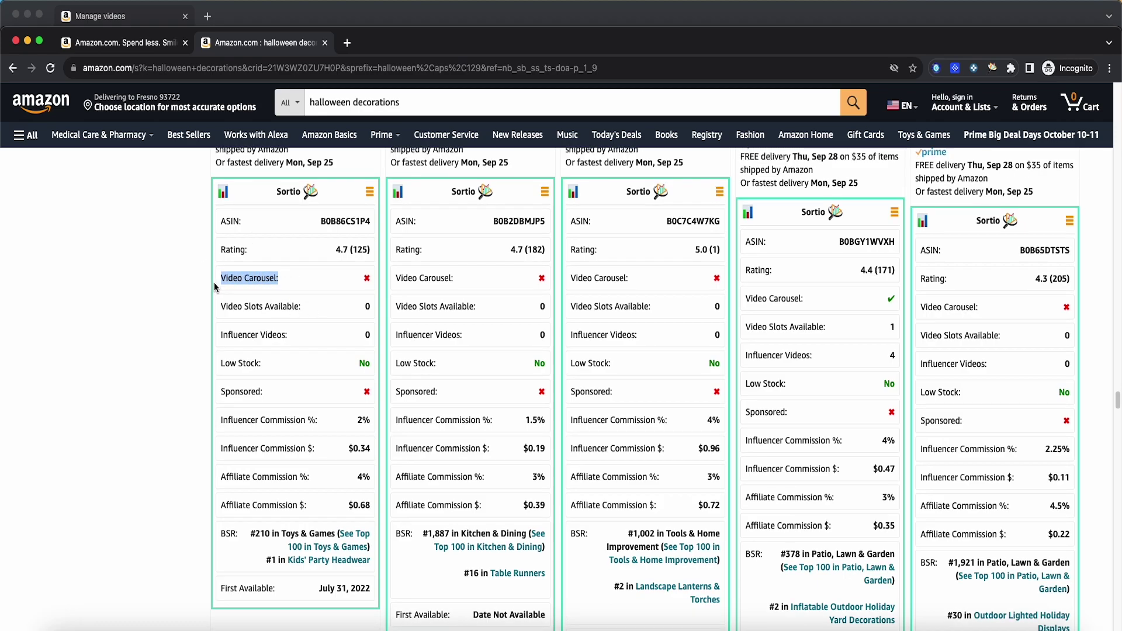
{"action": "scroll", "coordinate": [217, 287], "scroll_direction": "down", "scroll_amount": 1}
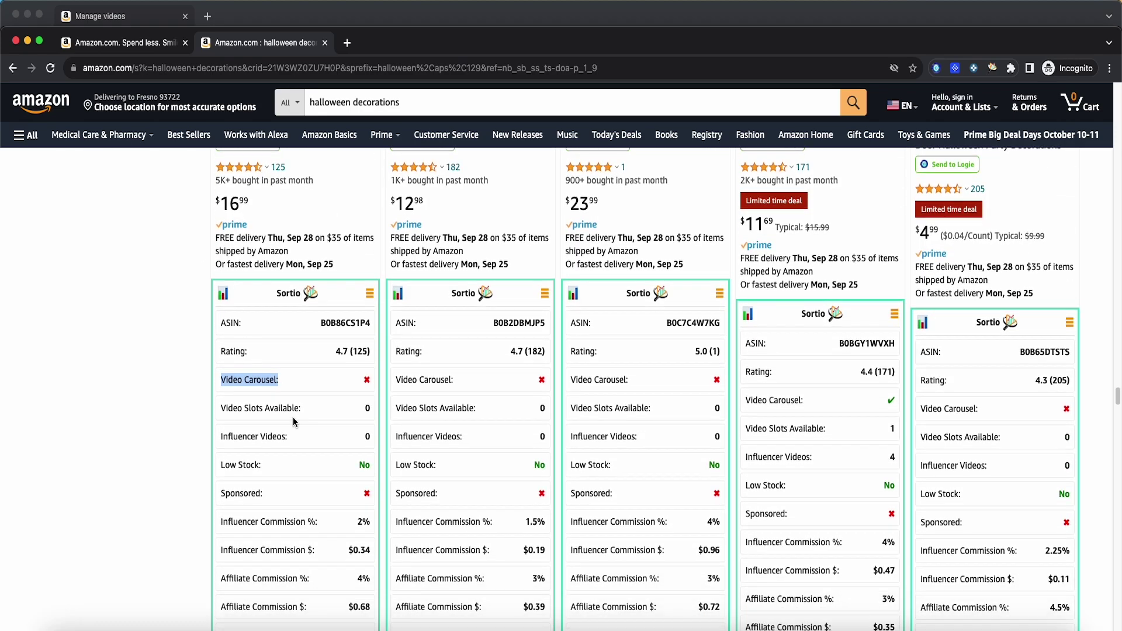
{"action": "left_click", "coordinate": [293, 381]}
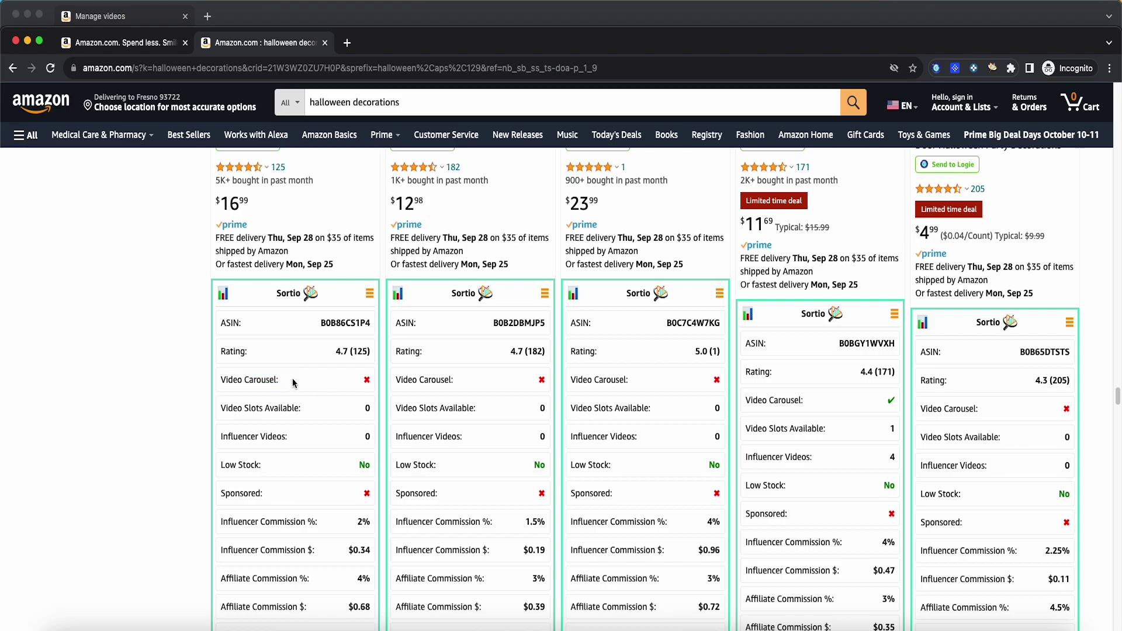
{"action": "double_click", "coordinate": [366, 381]}
{"action": "left_click", "coordinate": [890, 401]}
{"action": "left_click", "coordinate": [890, 401]}
{"action": "left_click_drag", "start_coordinate": [811, 402], "coordinate": [745, 405]}
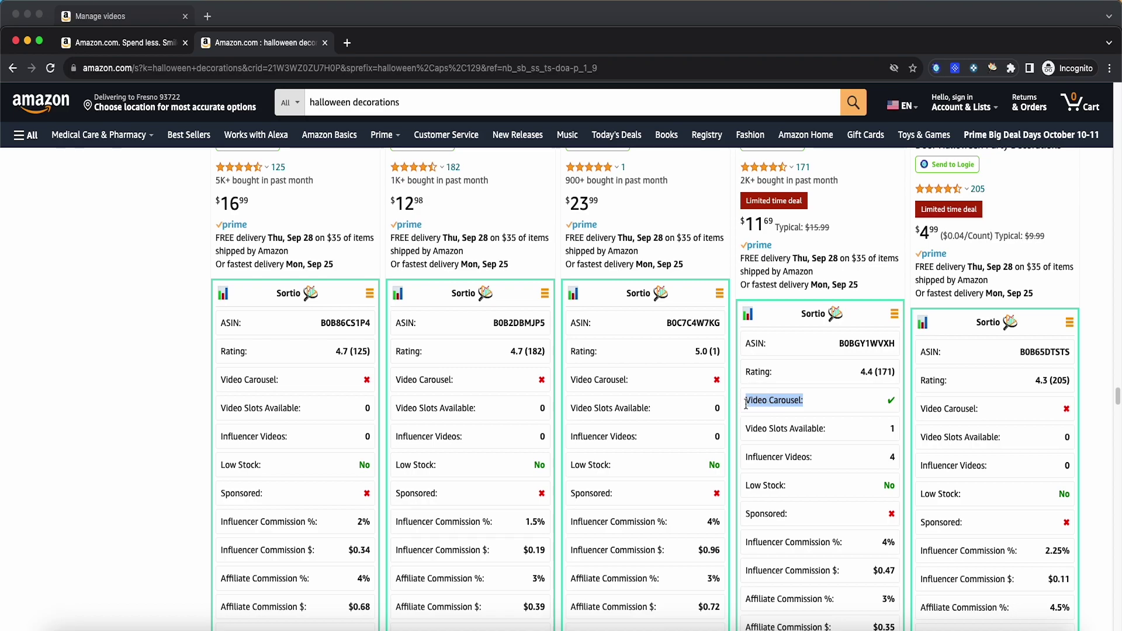
{"action": "left_click", "coordinate": [798, 397]}
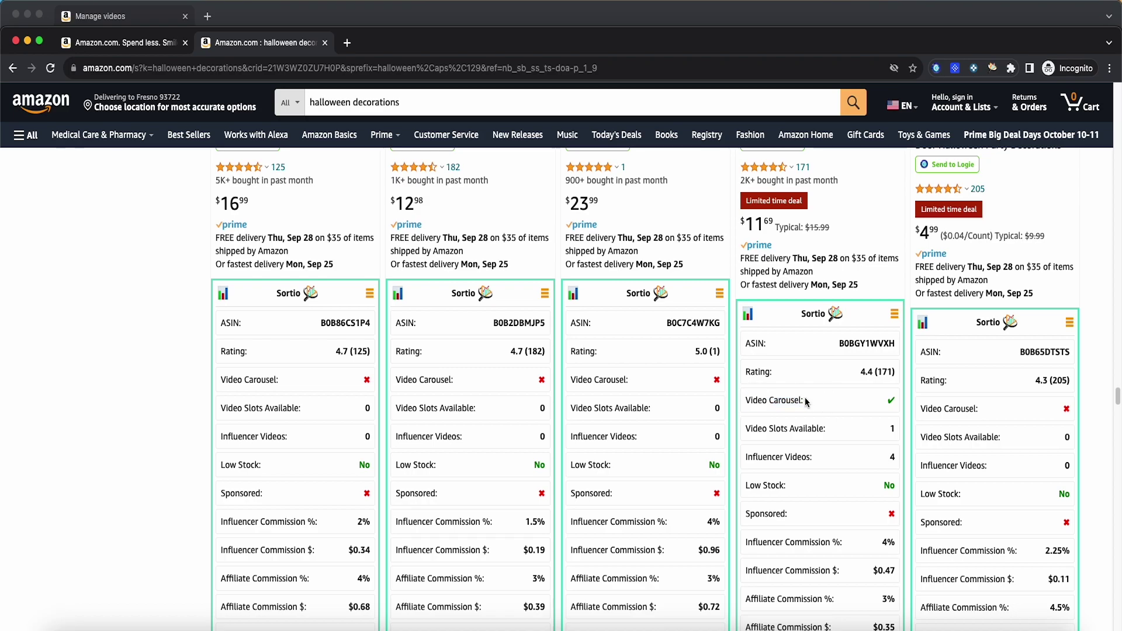
{"action": "scroll", "coordinate": [312, 410], "scroll_direction": "down", "scroll_amount": 2}
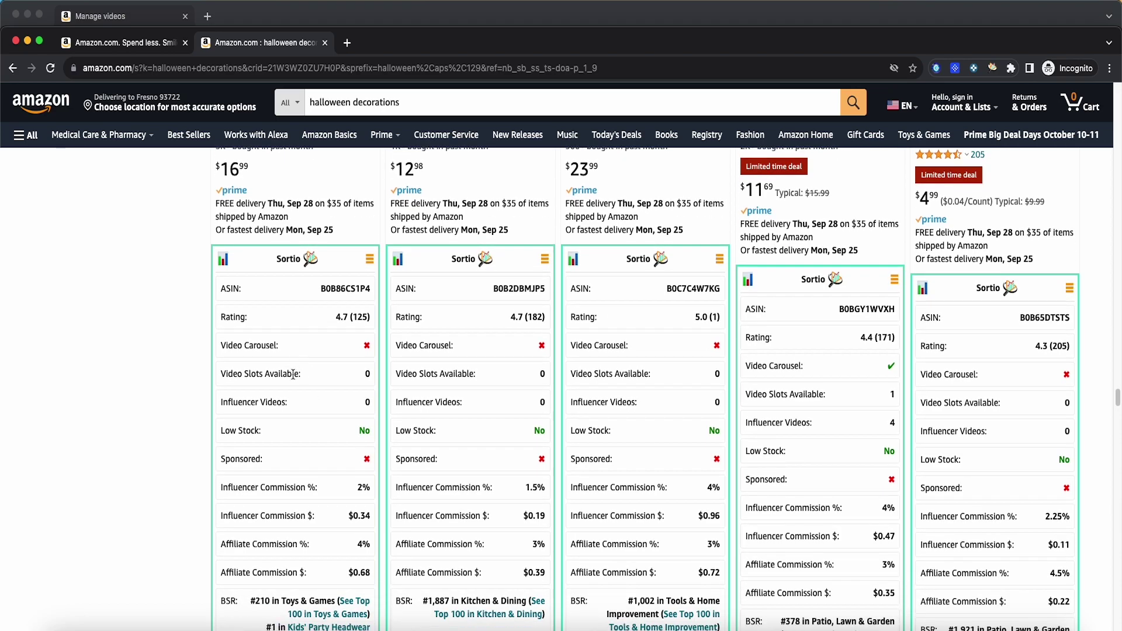
{"action": "scroll", "coordinate": [304, 371], "scroll_direction": "down", "scroll_amount": 1}
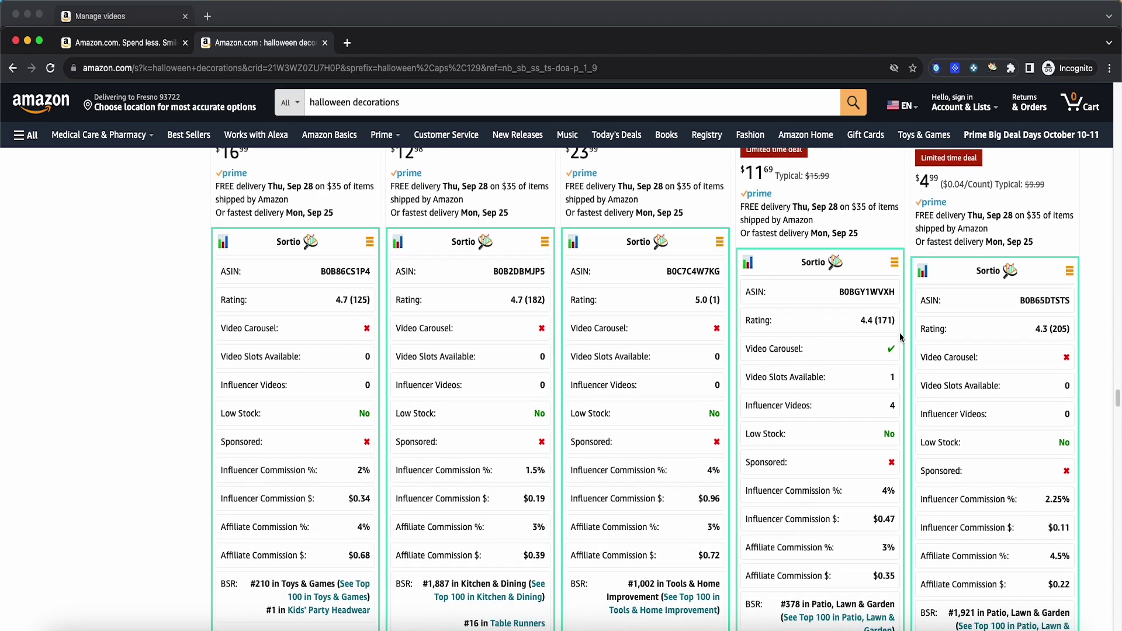
{"action": "double_click", "coordinate": [892, 404]}
{"action": "left_click", "coordinate": [886, 406]}
{"action": "left_click", "coordinate": [893, 403]}
{"action": "left_click", "coordinate": [892, 377]}
{"action": "double_click", "coordinate": [893, 377]}
{"action": "scroll", "coordinate": [829, 395], "scroll_direction": "down", "scroll_amount": 1}
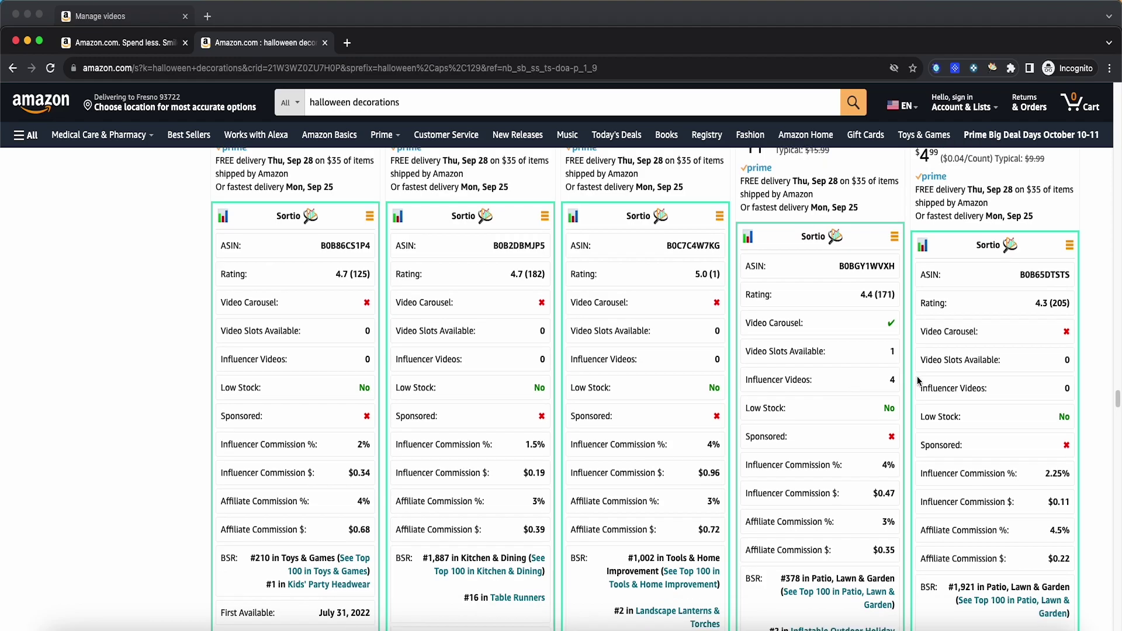
{"action": "scroll", "coordinate": [1036, 341], "scroll_direction": "down", "scroll_amount": 10}
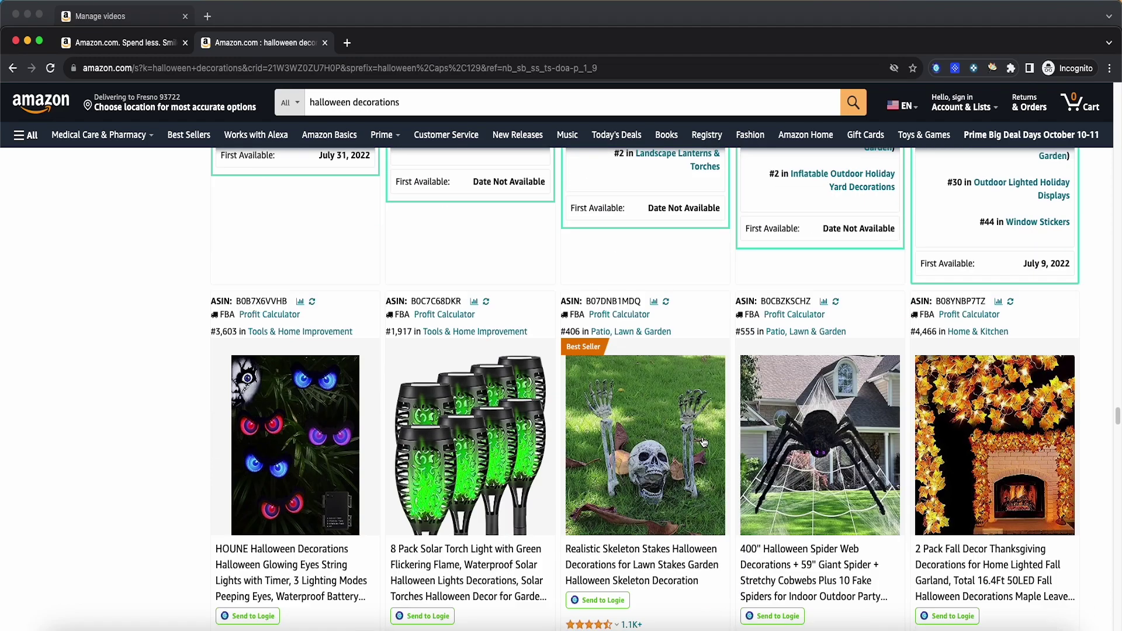
{"action": "scroll", "coordinate": [700, 456], "scroll_direction": "down", "scroll_amount": 10}
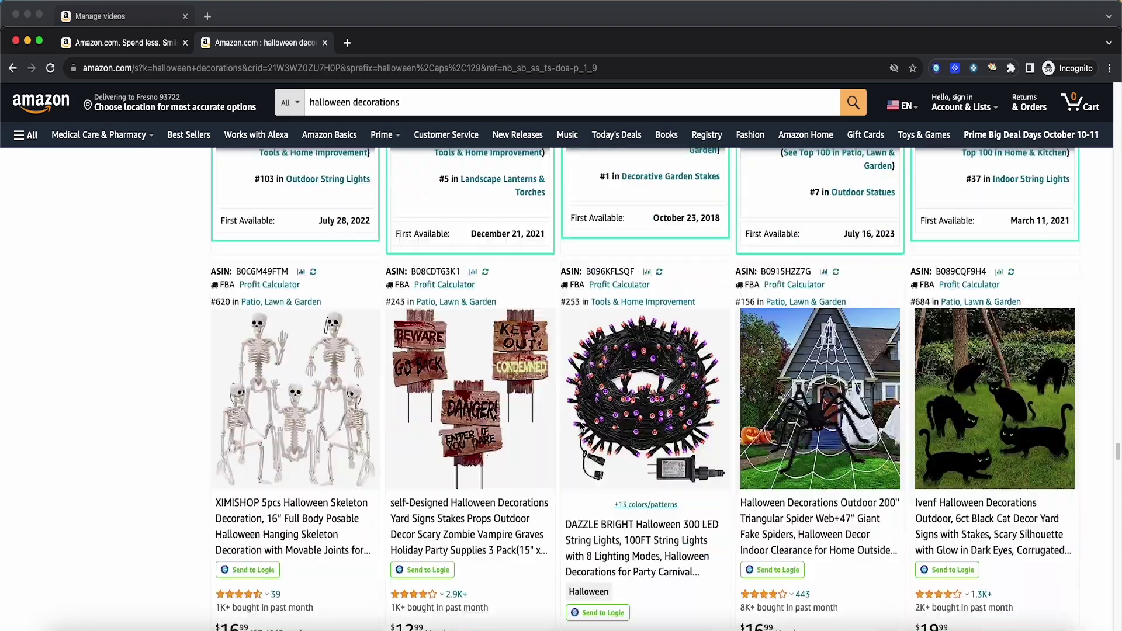
{"action": "scroll", "coordinate": [580, 425], "scroll_direction": "down", "scroll_amount": 10}
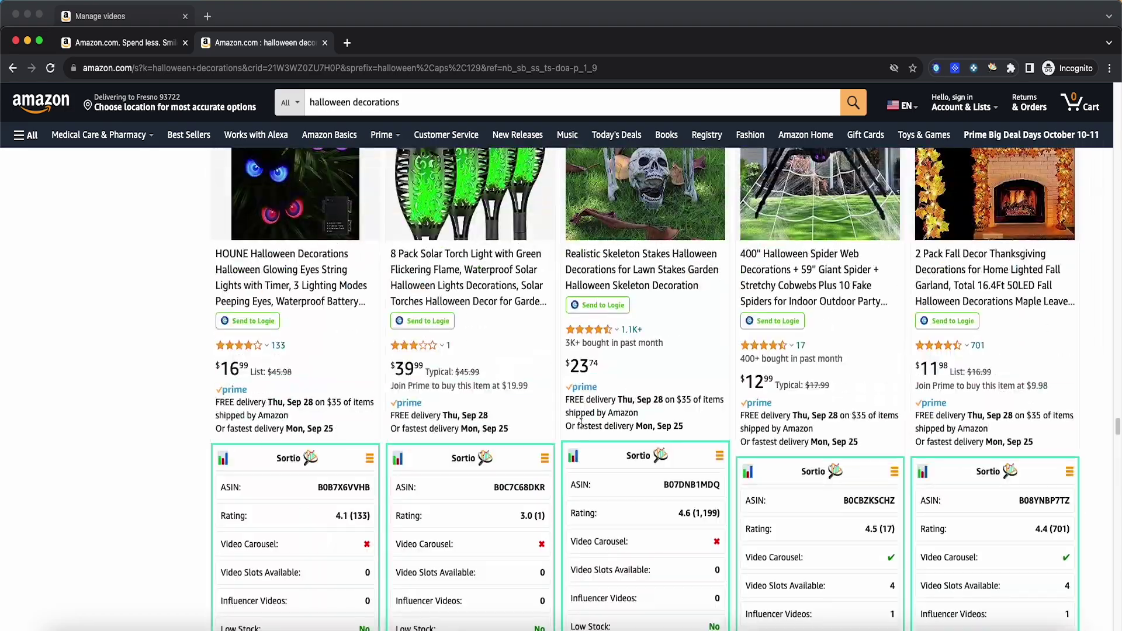
{"action": "scroll", "coordinate": [581, 423], "scroll_direction": "down", "scroll_amount": 15}
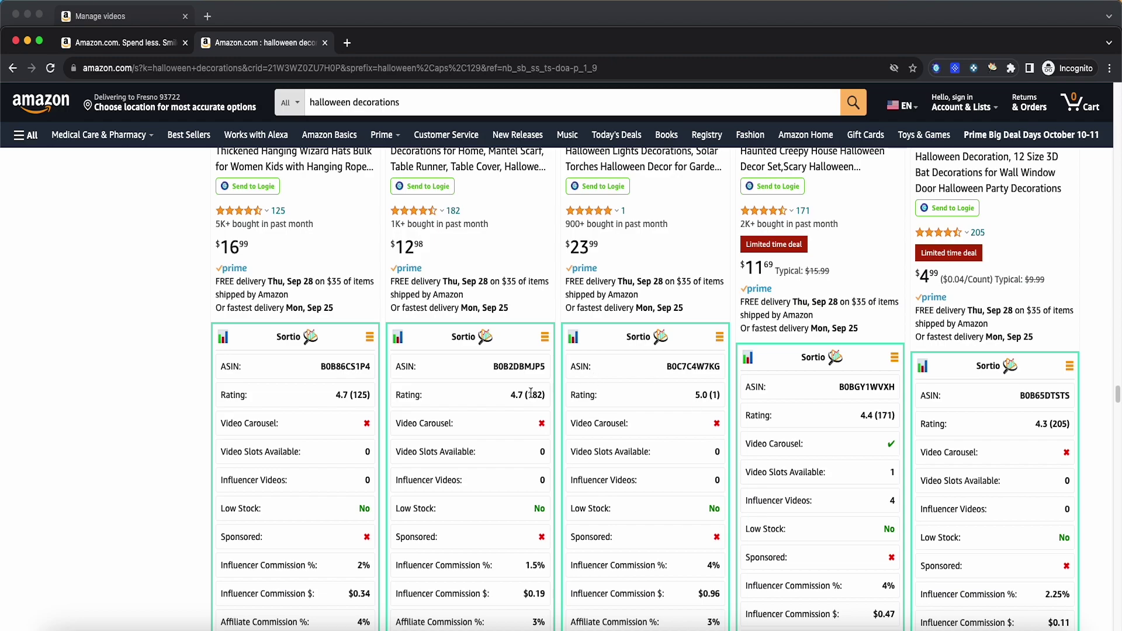
{"action": "scroll", "coordinate": [526, 365], "scroll_direction": "down", "scroll_amount": 2}
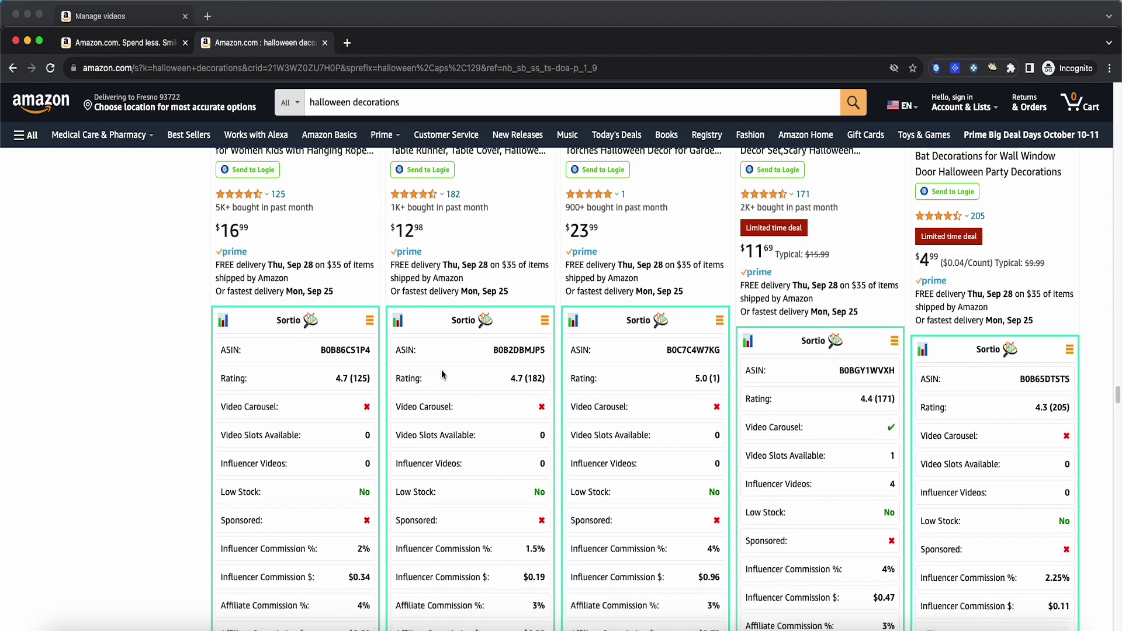
{"action": "scroll", "coordinate": [442, 374], "scroll_direction": "down", "scroll_amount": 1}
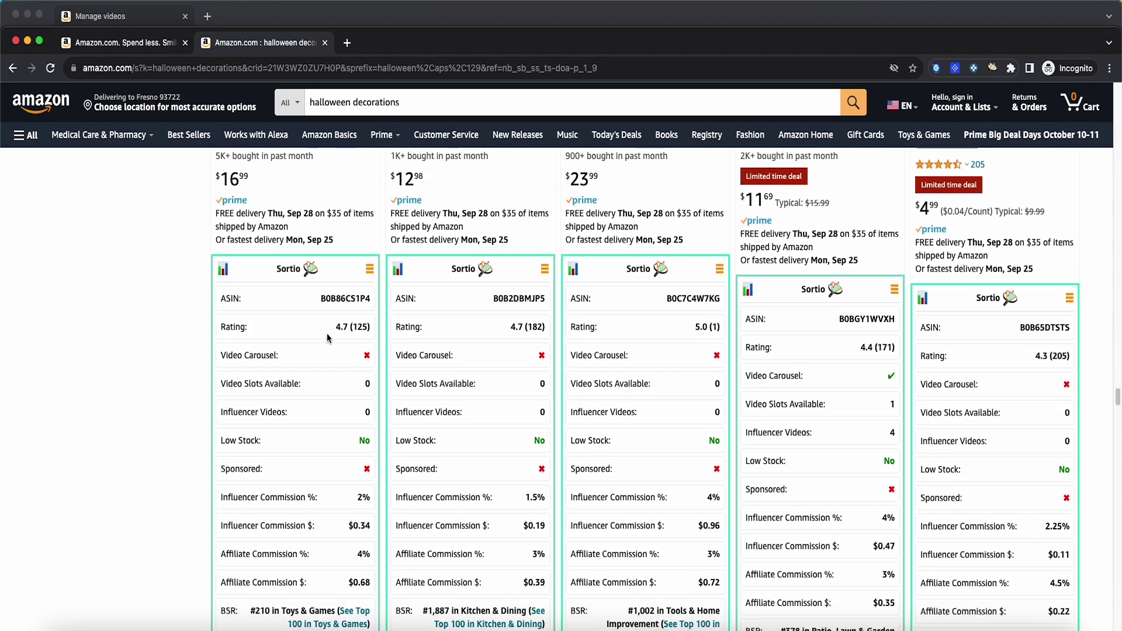
{"action": "scroll", "coordinate": [292, 330], "scroll_direction": "down", "scroll_amount": 1}
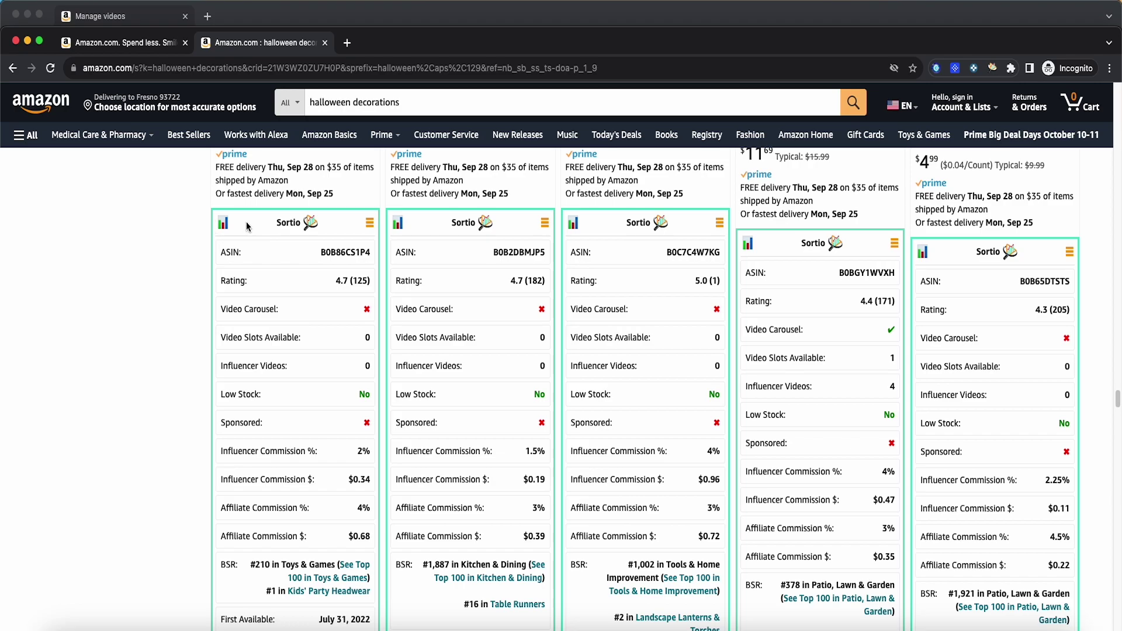
{"action": "scroll", "coordinate": [235, 255], "scroll_direction": "down", "scroll_amount": 1}
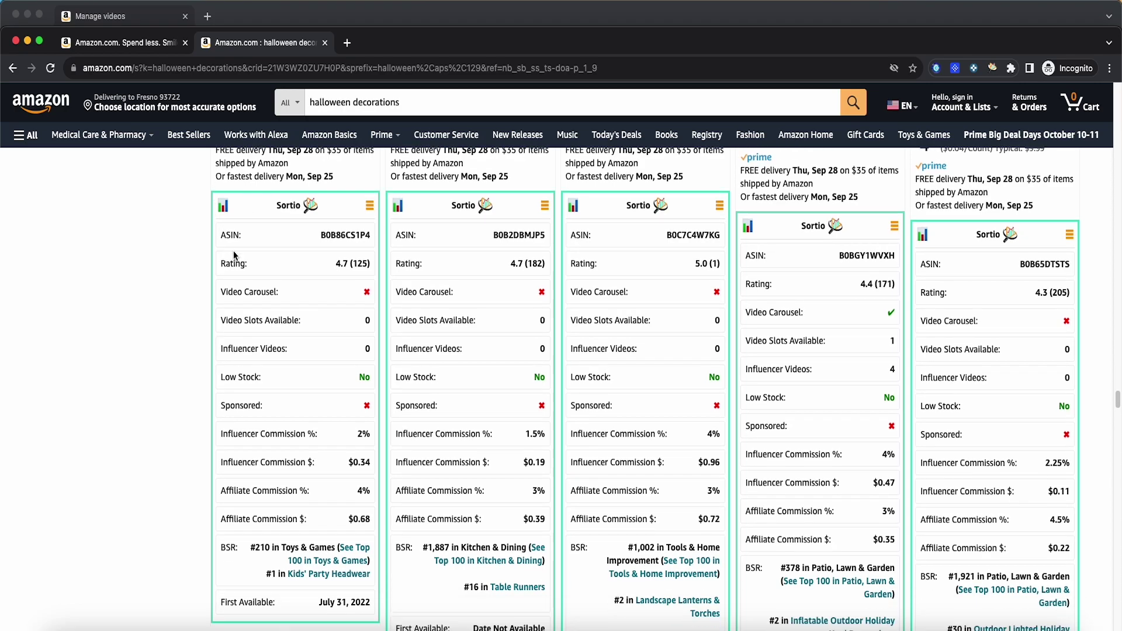
{"action": "left_click", "coordinate": [222, 206]}
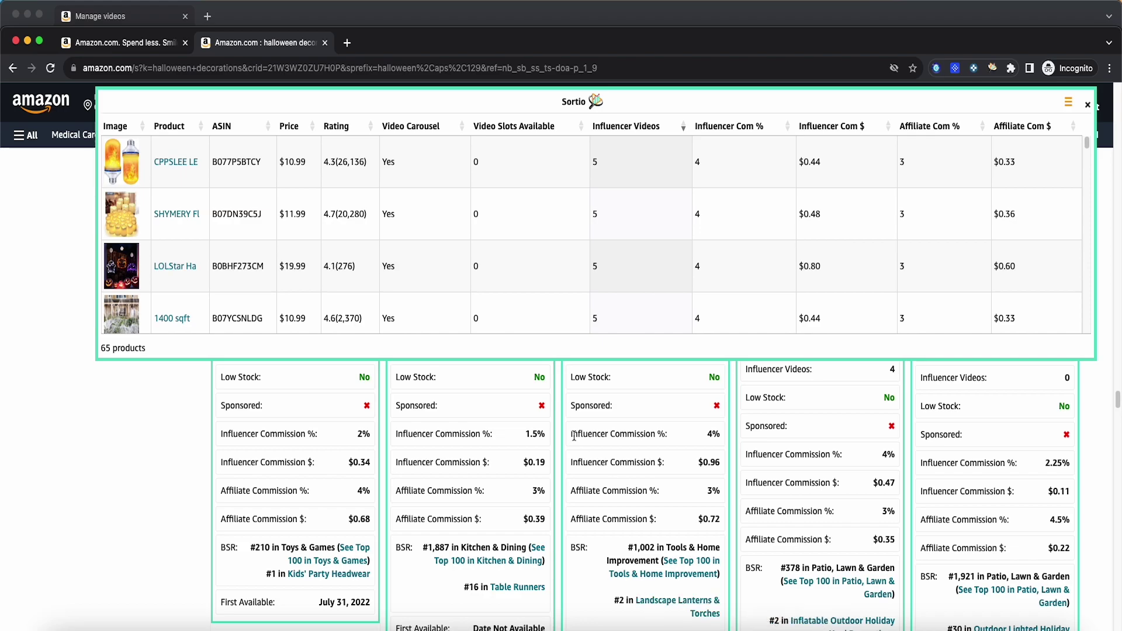
Step: Move the Sortio table lower and sort all 65 products by Influencer Videos, fewest first
{"action": "left_click_drag", "start_coordinate": [139, 345], "coordinate": [152, 394]}
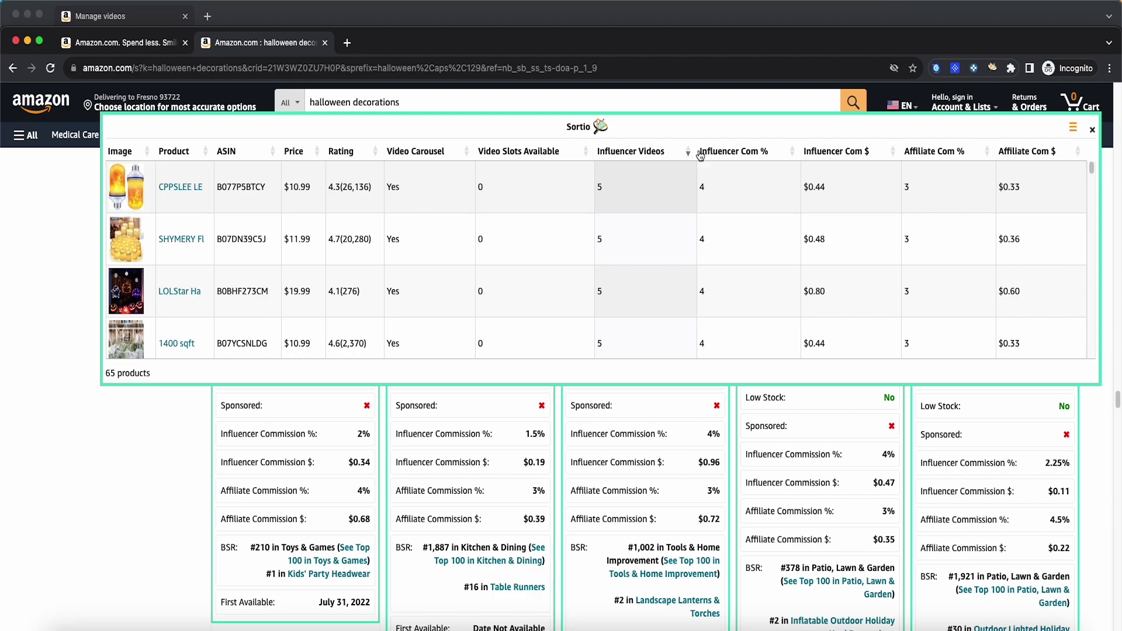
{"action": "scroll", "coordinate": [732, 461], "scroll_direction": "down", "scroll_amount": 10}
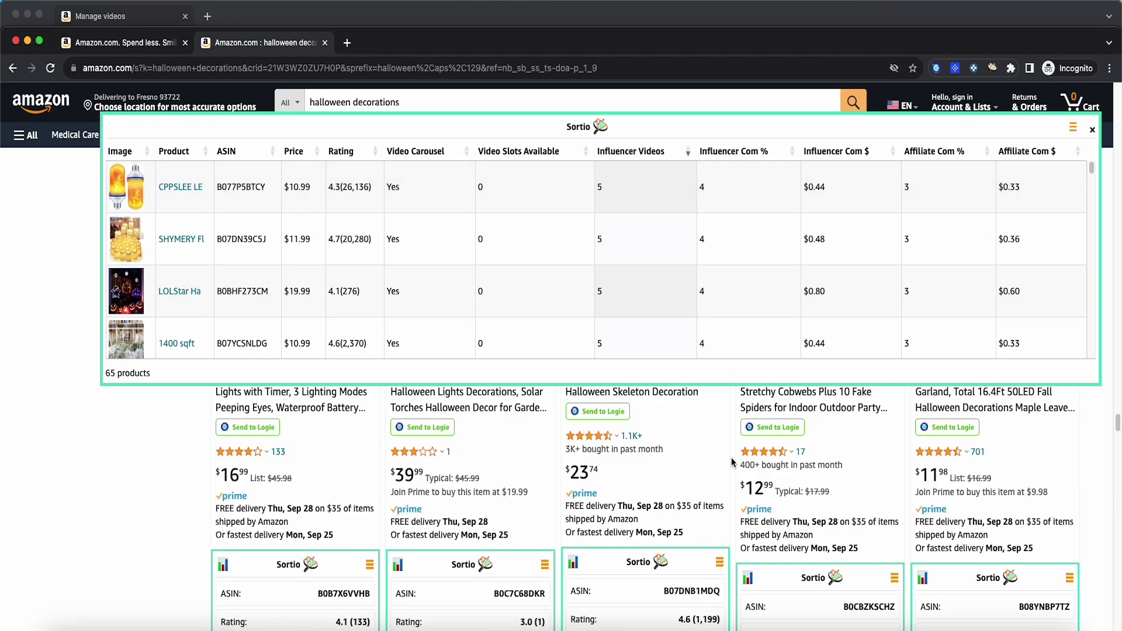
{"action": "scroll", "coordinate": [732, 462], "scroll_direction": "down", "scroll_amount": 4}
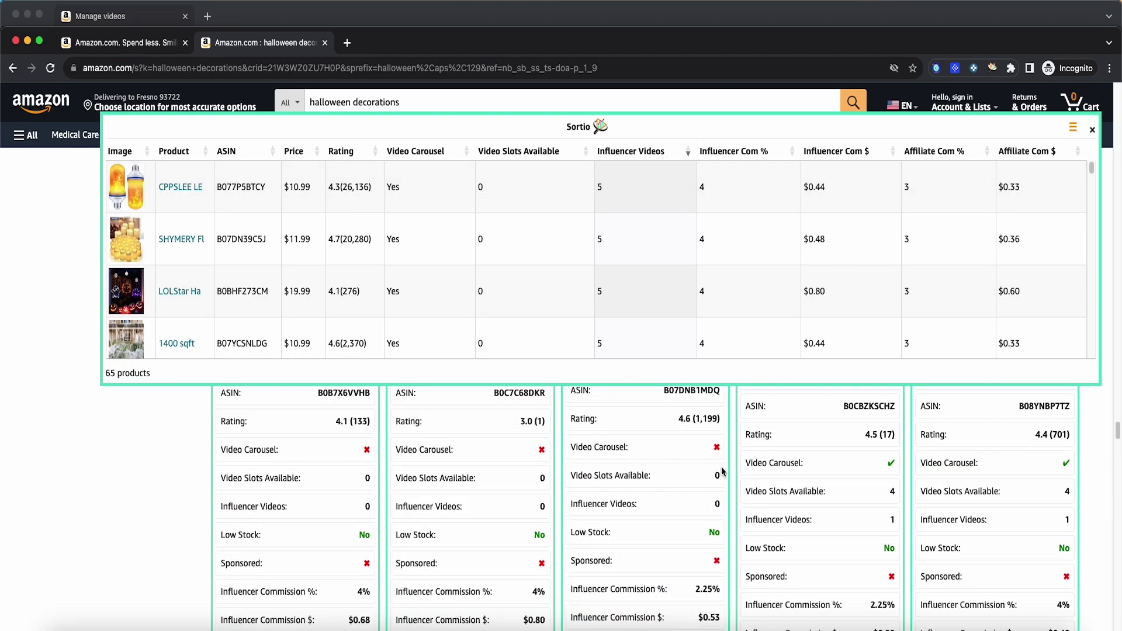
{"action": "scroll", "coordinate": [658, 515], "scroll_direction": "up", "scroll_amount": 1}
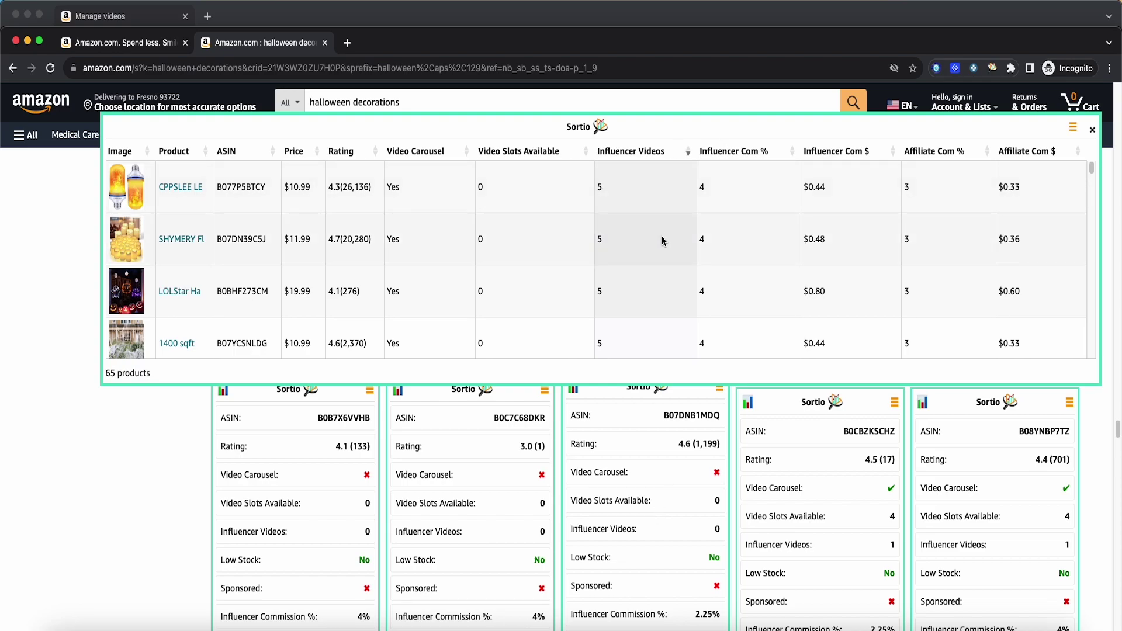
{"action": "left_click", "coordinate": [689, 151]}
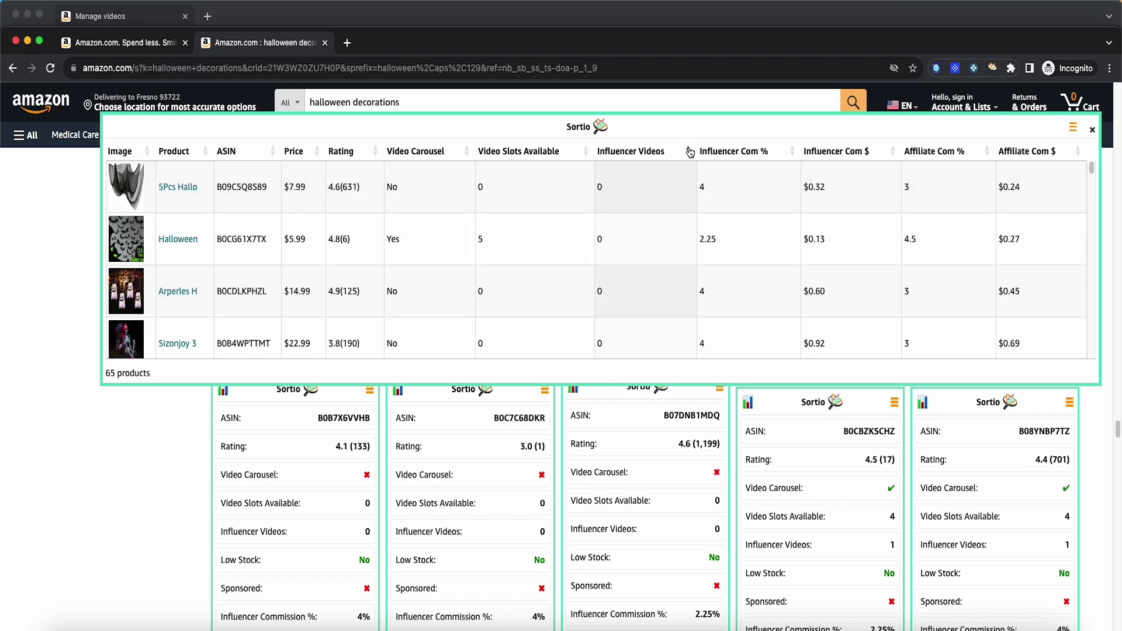
Step: Sort the table by most influencer videos, then try rating and price sorts both ways
{"action": "left_click", "coordinate": [689, 153]}
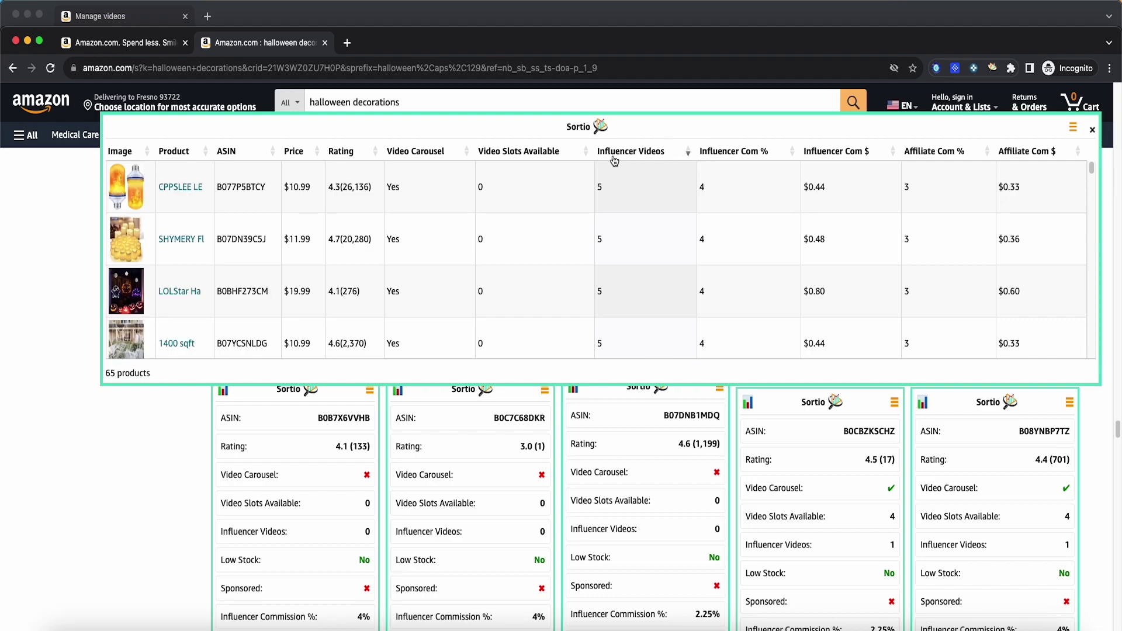
{"action": "left_click", "coordinate": [375, 153]}
{"action": "left_click", "coordinate": [375, 155]}
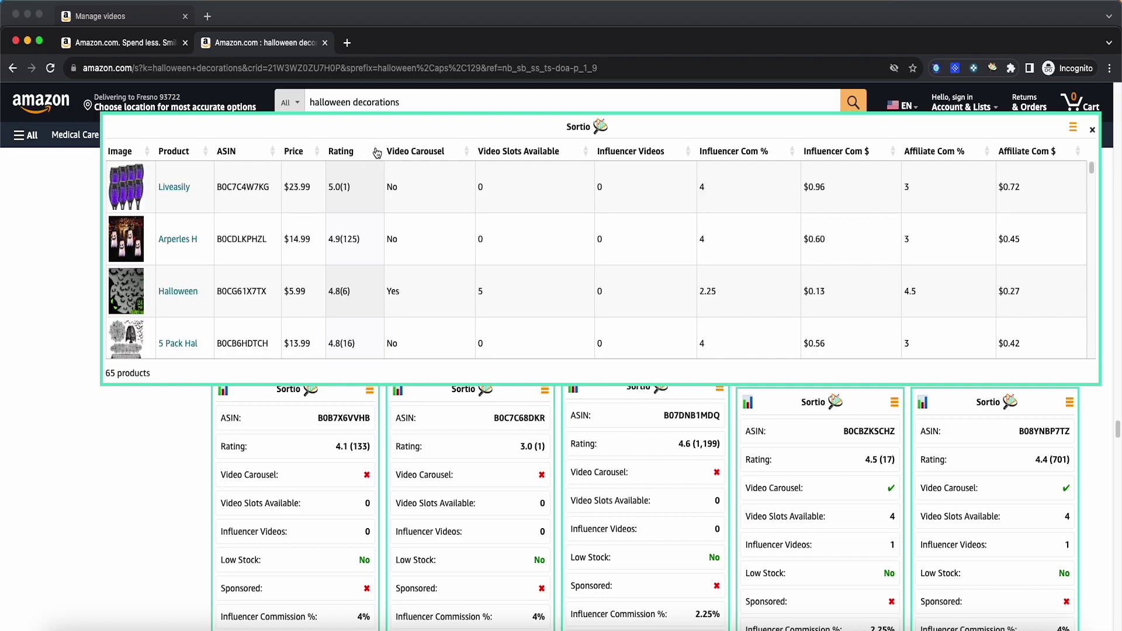
{"action": "left_click", "coordinate": [317, 152]}
{"action": "left_click", "coordinate": [317, 152]}
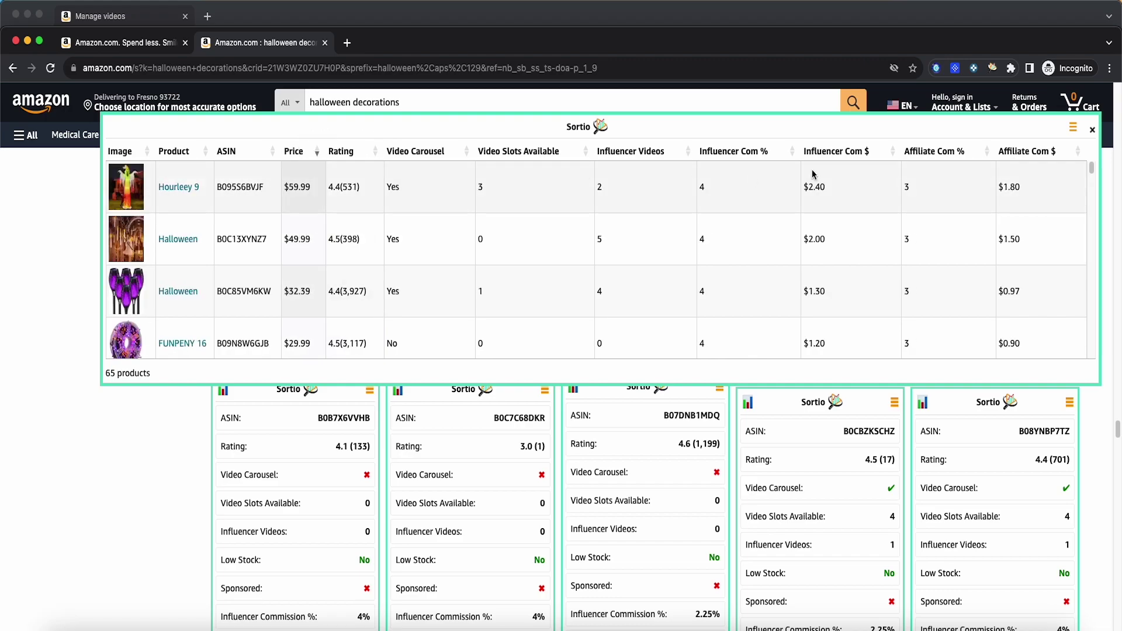
Step: Toggle influencer and affiliate commission sorts, finishing sorted by most Influencer Videos first
{"action": "left_click", "coordinate": [893, 154]}
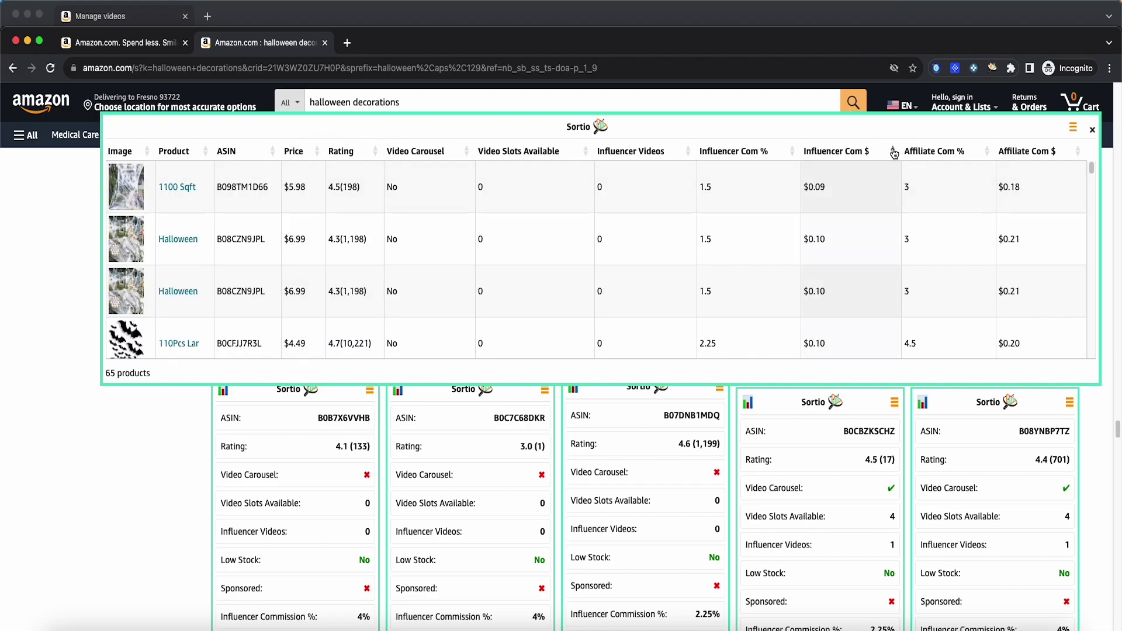
{"action": "left_click", "coordinate": [894, 153]}
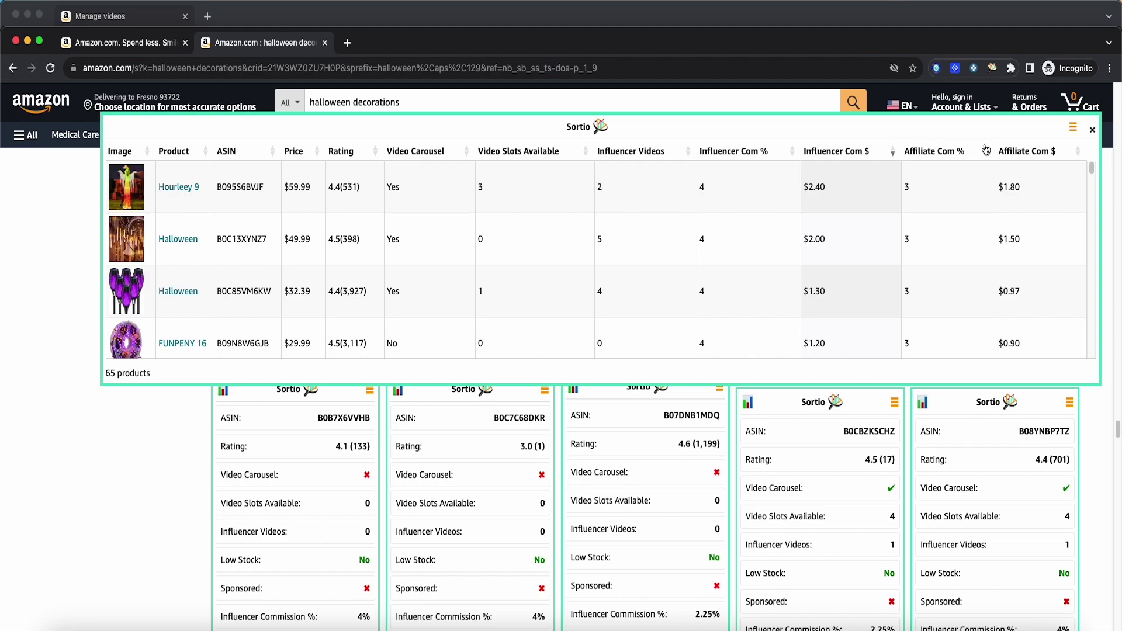
{"action": "left_click", "coordinate": [1077, 153]}
{"action": "left_click", "coordinate": [1078, 154]}
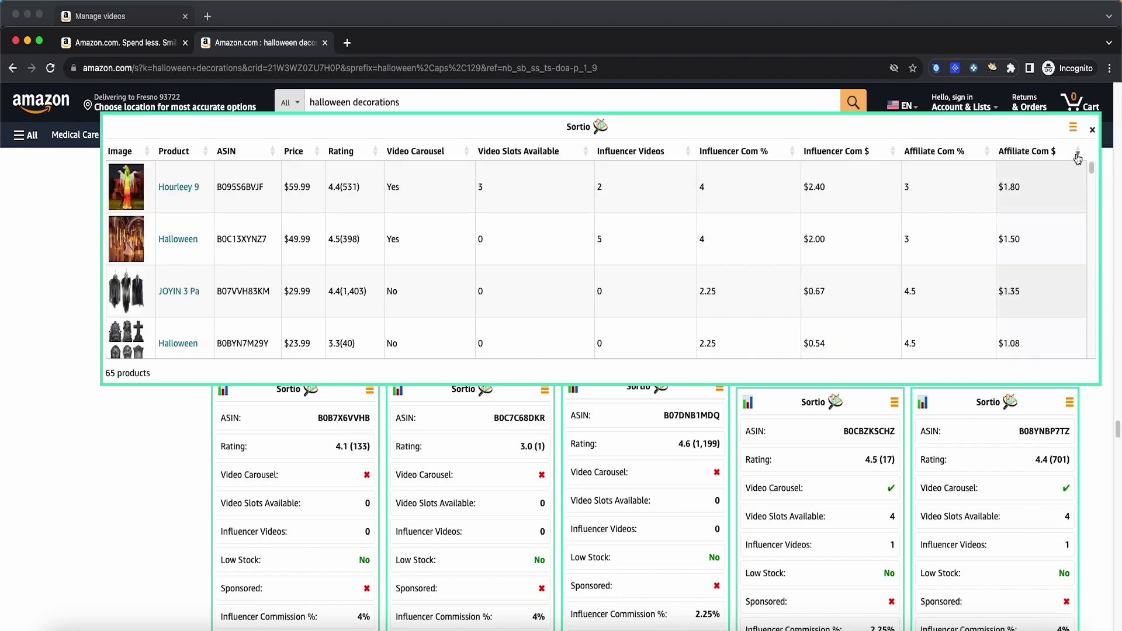
{"action": "left_click", "coordinate": [894, 152]}
{"action": "left_click", "coordinate": [893, 152]}
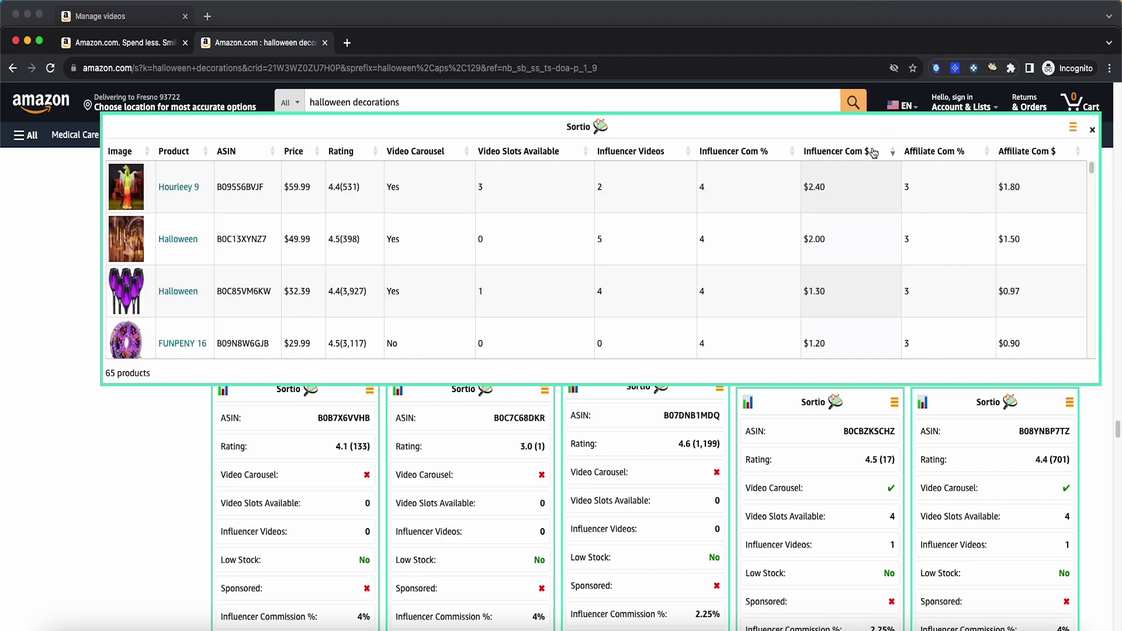
{"action": "left_click", "coordinate": [688, 152]}
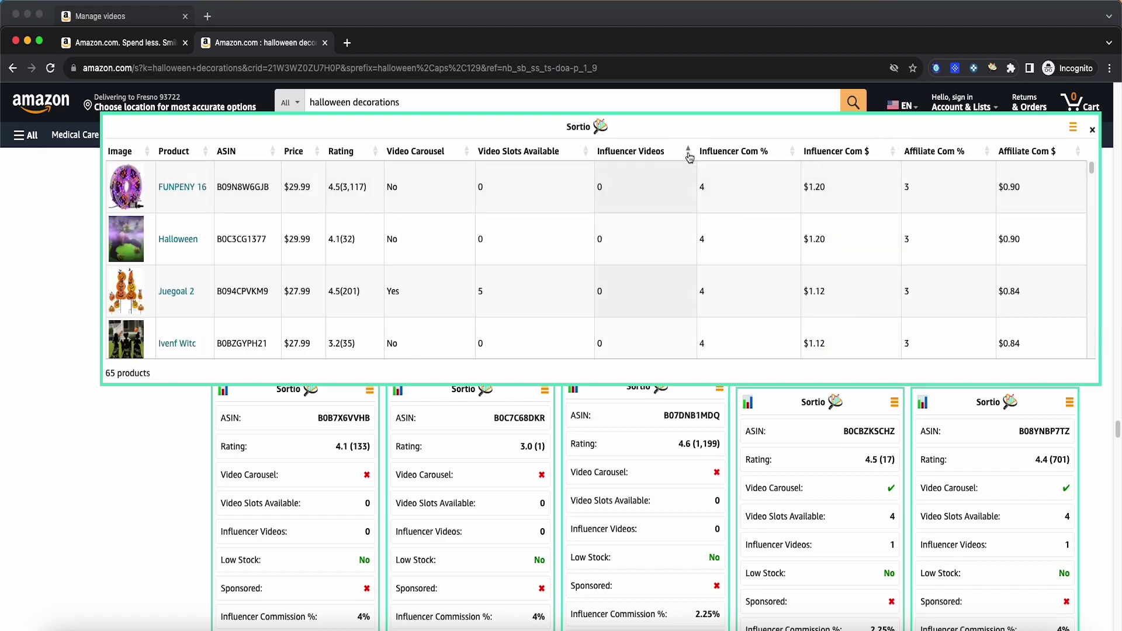
{"action": "left_click", "coordinate": [688, 153]}
{"action": "scroll", "coordinate": [616, 197], "scroll_direction": "down", "scroll_amount": 10}
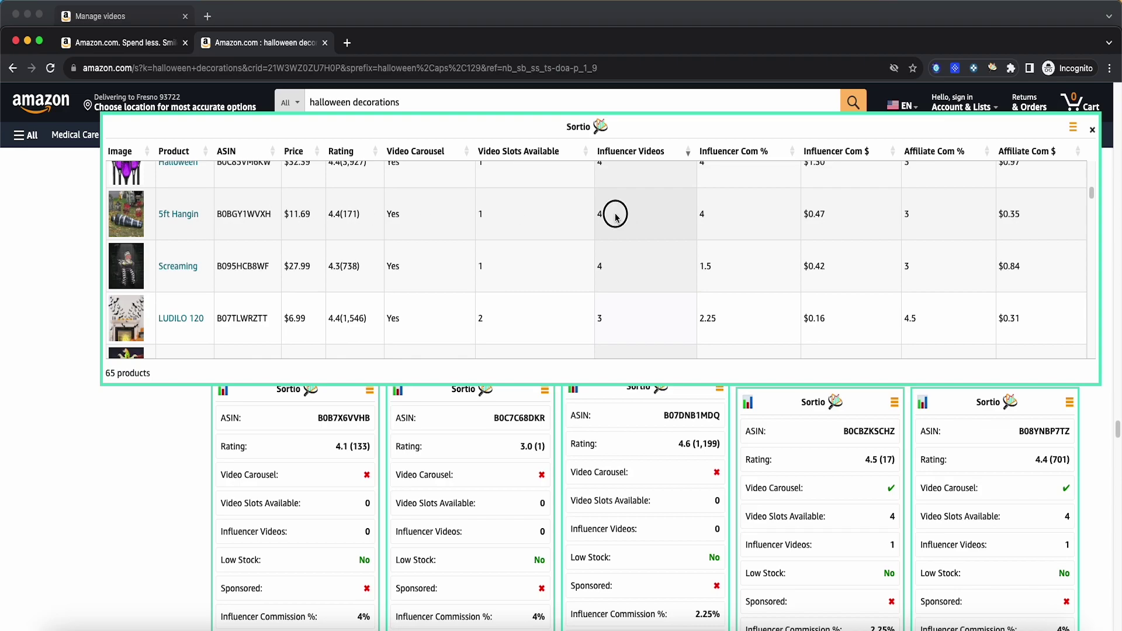
{"action": "double_click", "coordinate": [483, 214]}
{"action": "scroll", "coordinate": [532, 228], "scroll_direction": "down", "scroll_amount": 2}
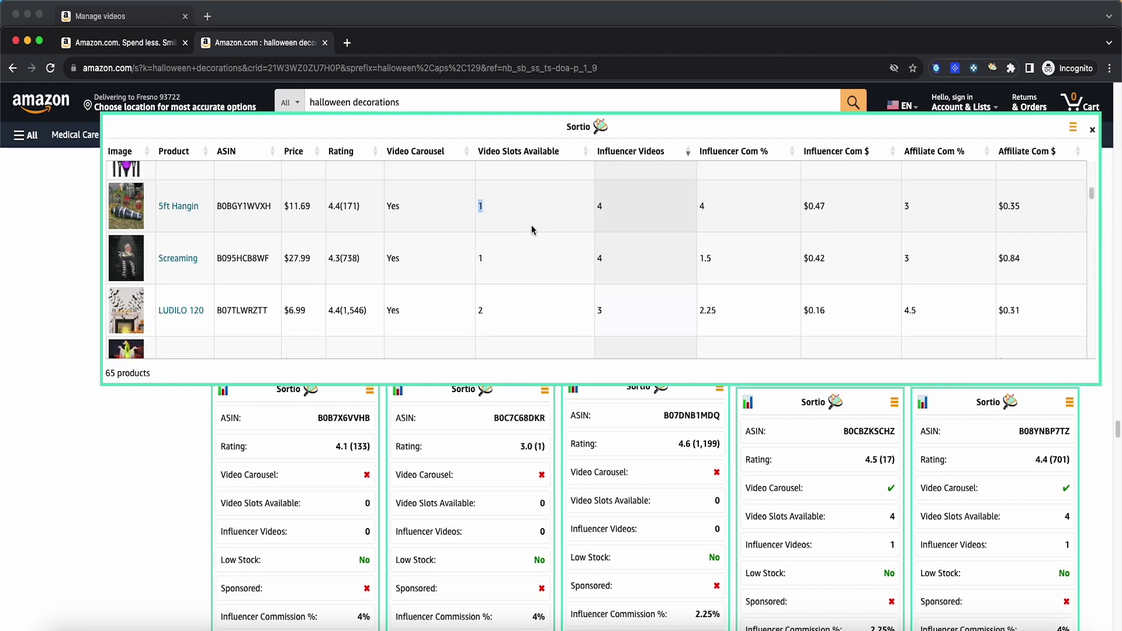
{"action": "scroll", "coordinate": [498, 287], "scroll_direction": "down", "scroll_amount": 1}
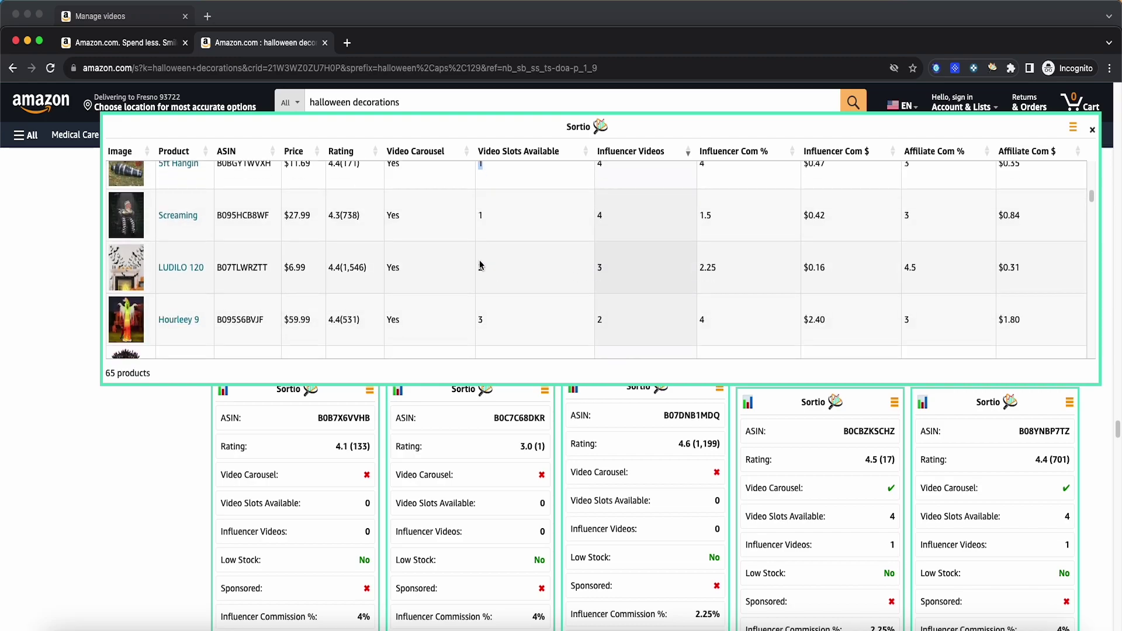
{"action": "left_click", "coordinate": [481, 264]}
{"action": "left_click", "coordinate": [485, 322]}
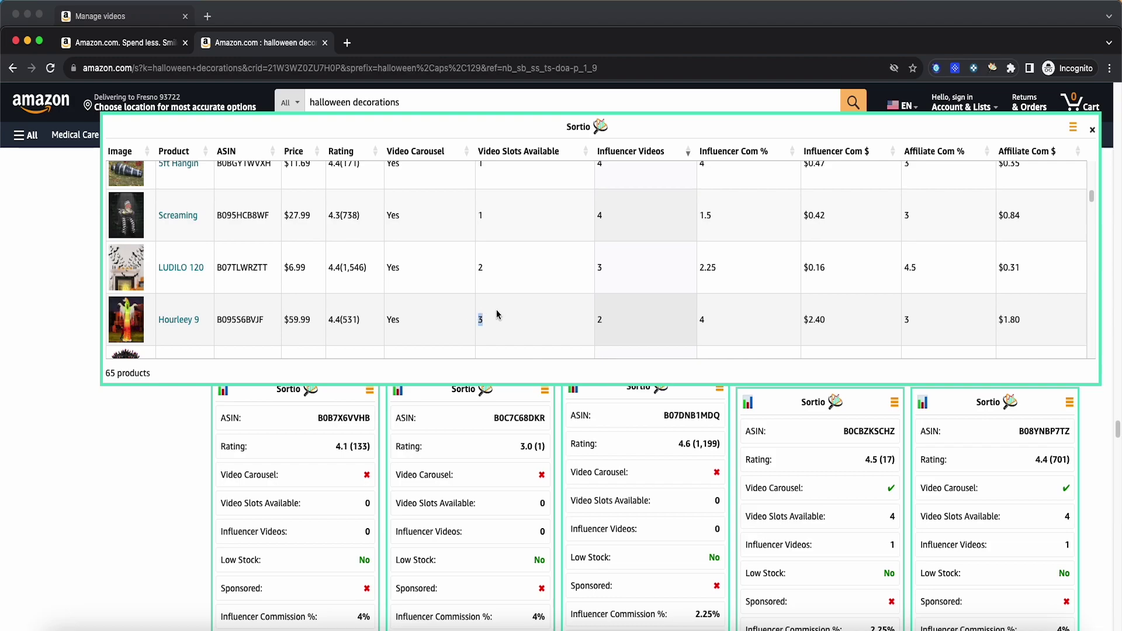
{"action": "scroll", "coordinate": [520, 310], "scroll_direction": "down", "scroll_amount": 3}
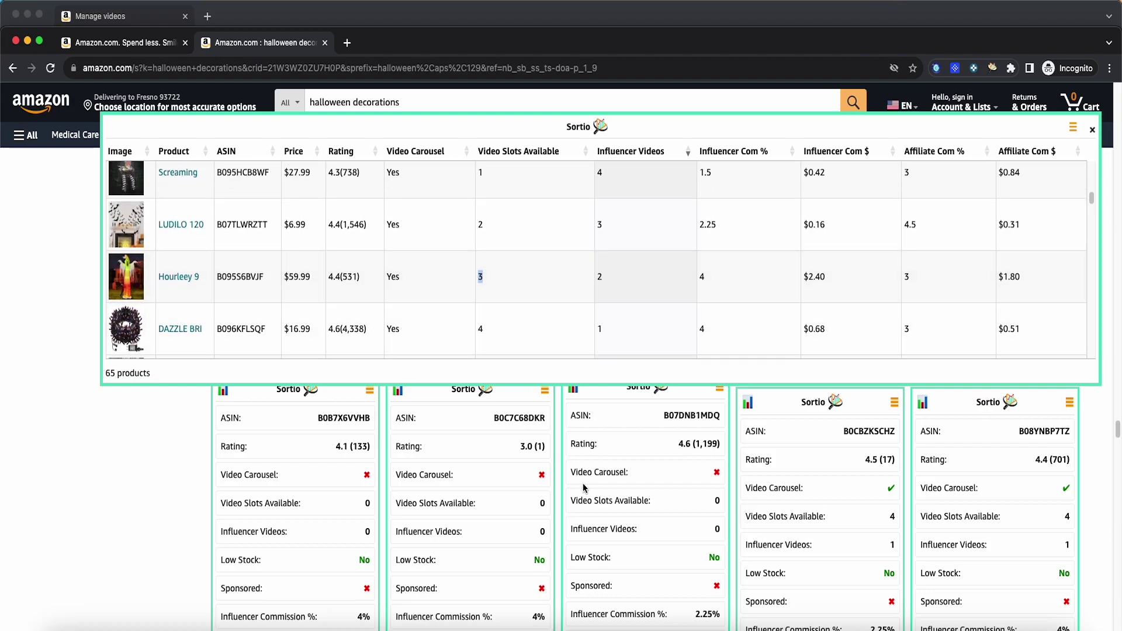
{"action": "scroll", "coordinate": [585, 485], "scroll_direction": "down", "scroll_amount": 2}
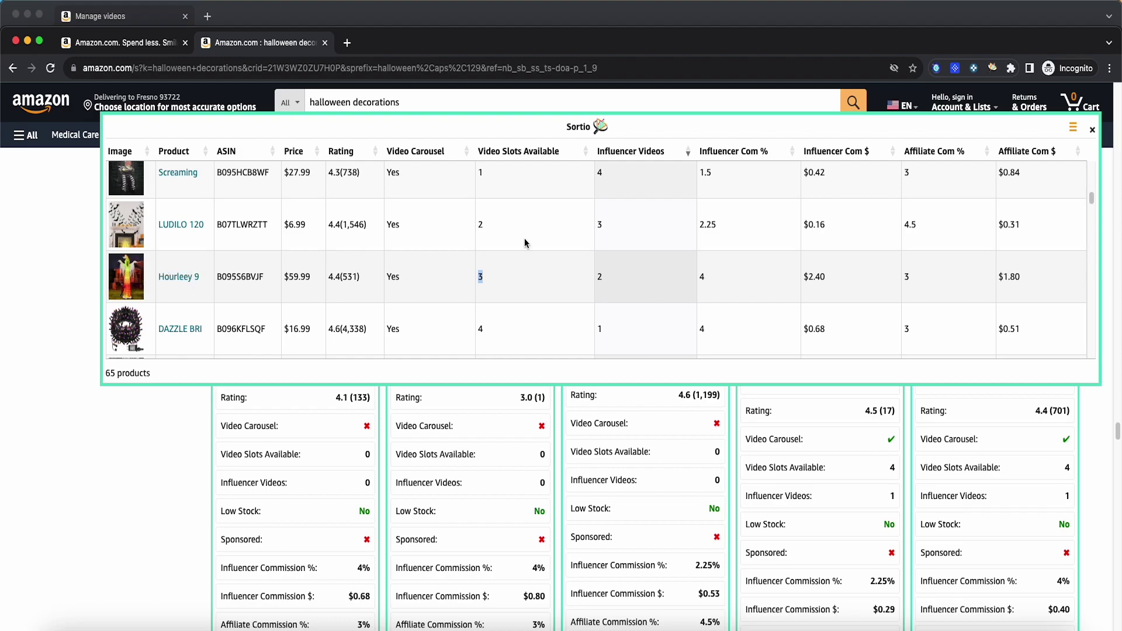
{"action": "left_click", "coordinate": [1073, 128]}
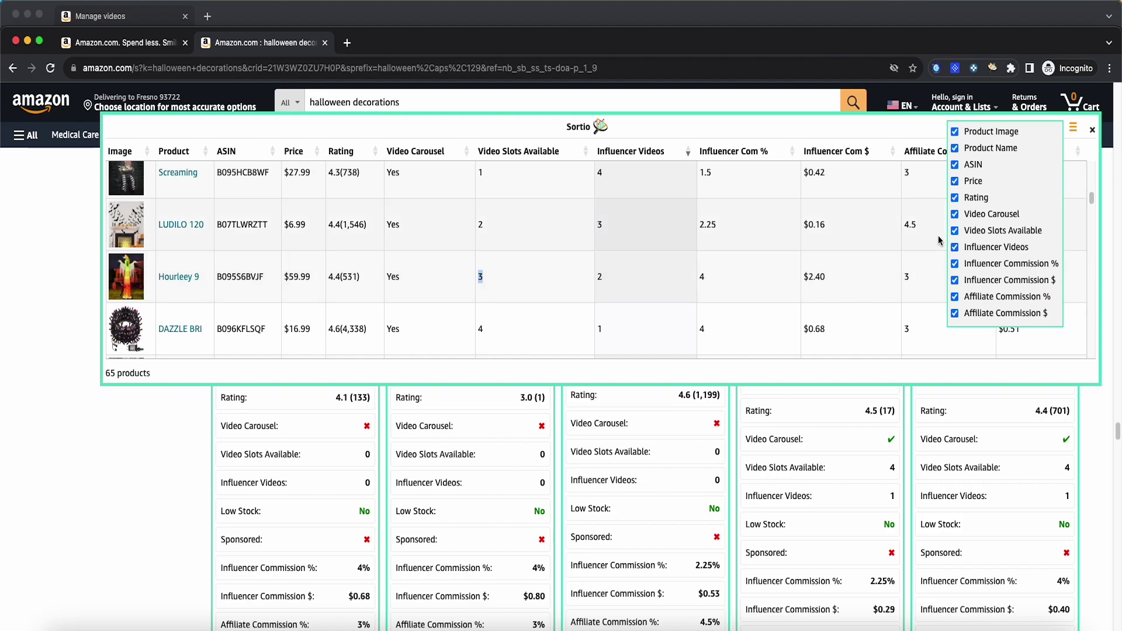
{"action": "left_click", "coordinate": [955, 313]}
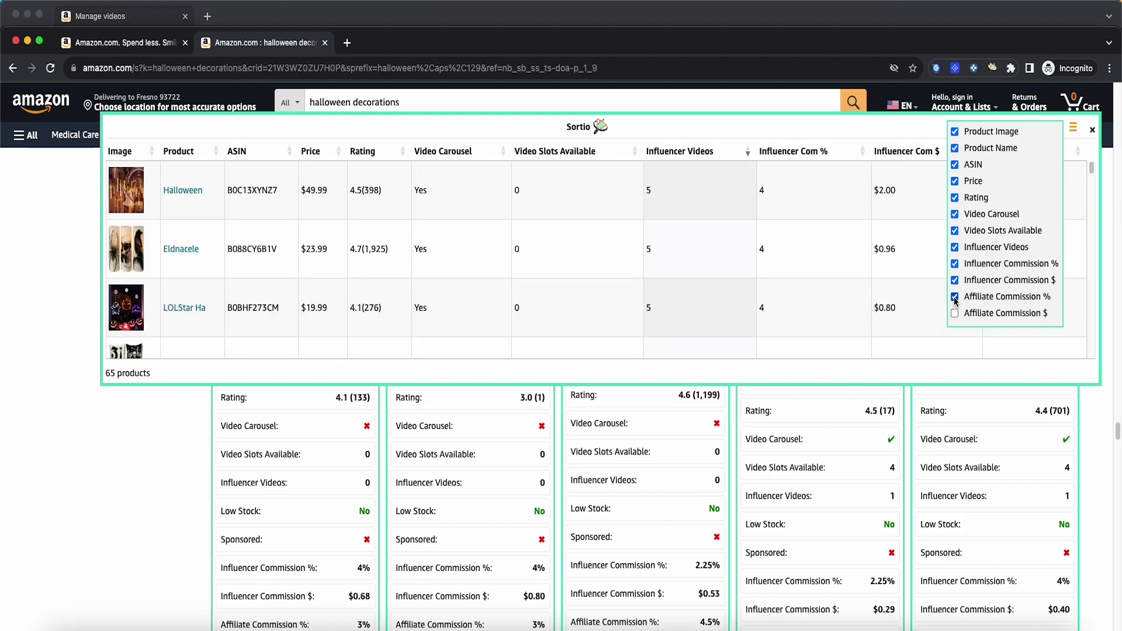
{"action": "left_click", "coordinate": [955, 297]}
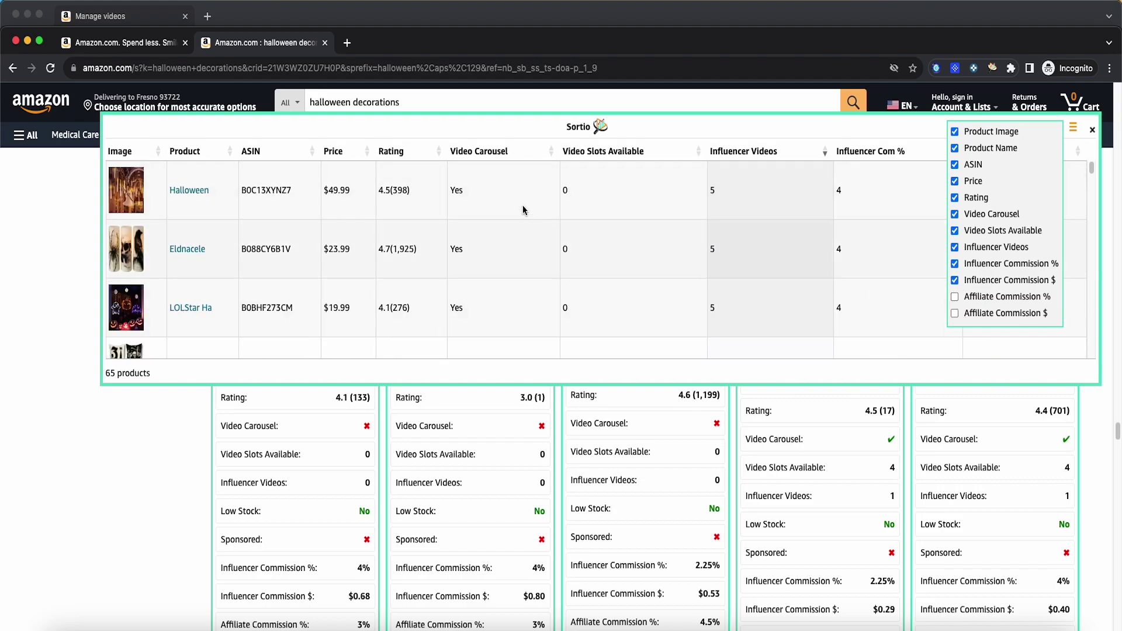
{"action": "left_click", "coordinate": [956, 314]}
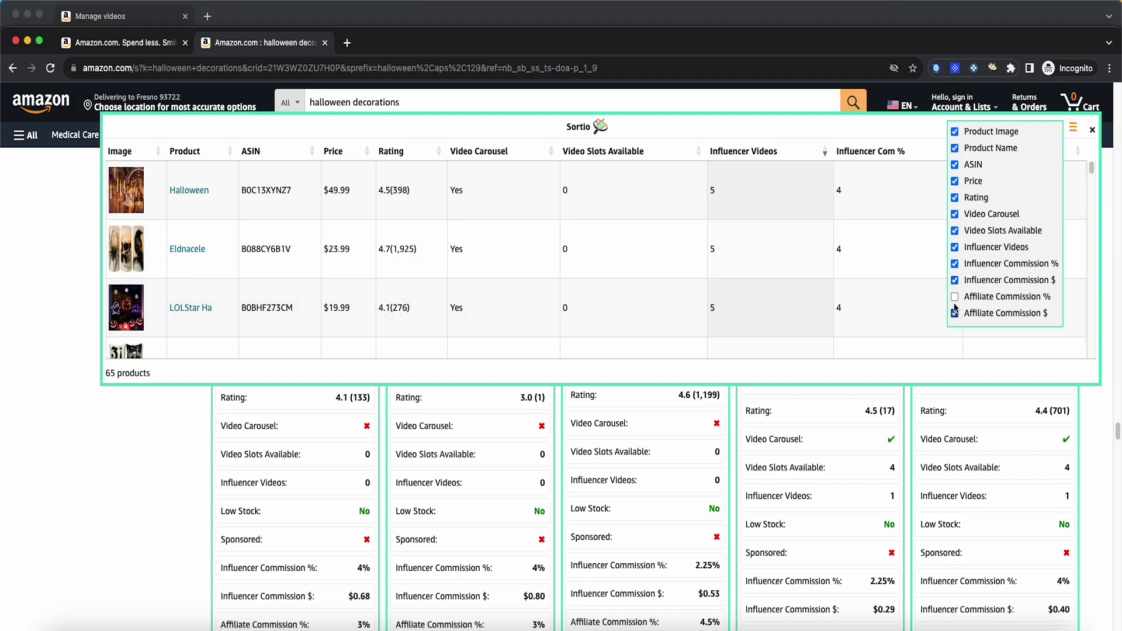
{"action": "left_click", "coordinate": [956, 299]}
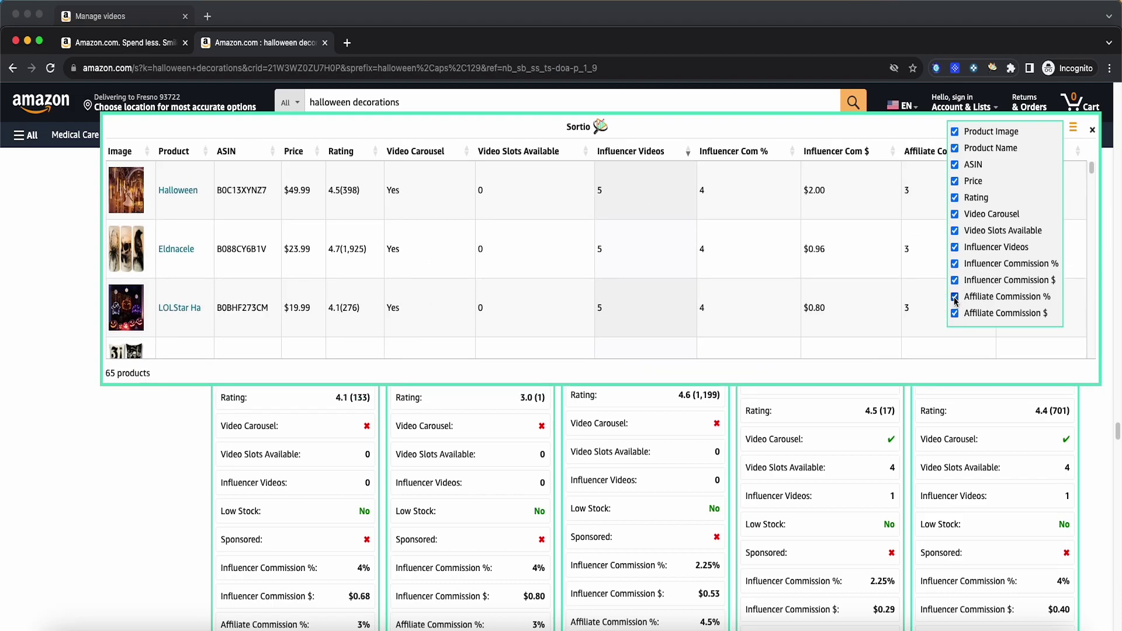
{"action": "left_click", "coordinate": [1079, 131]}
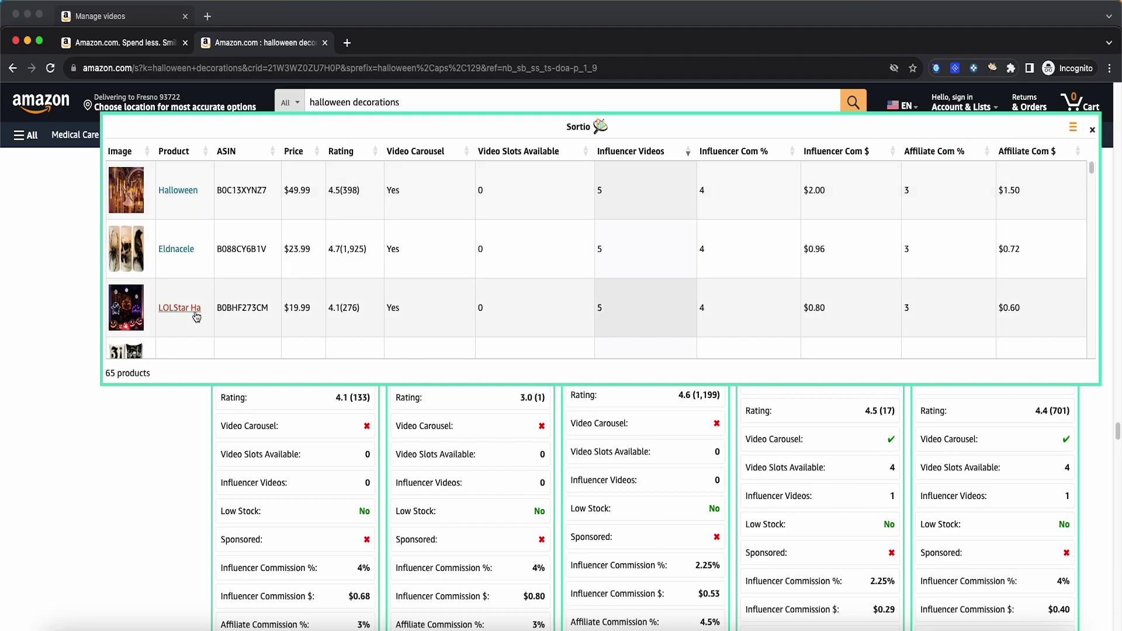
{"action": "scroll", "coordinate": [491, 296], "scroll_direction": "down", "scroll_amount": 3}
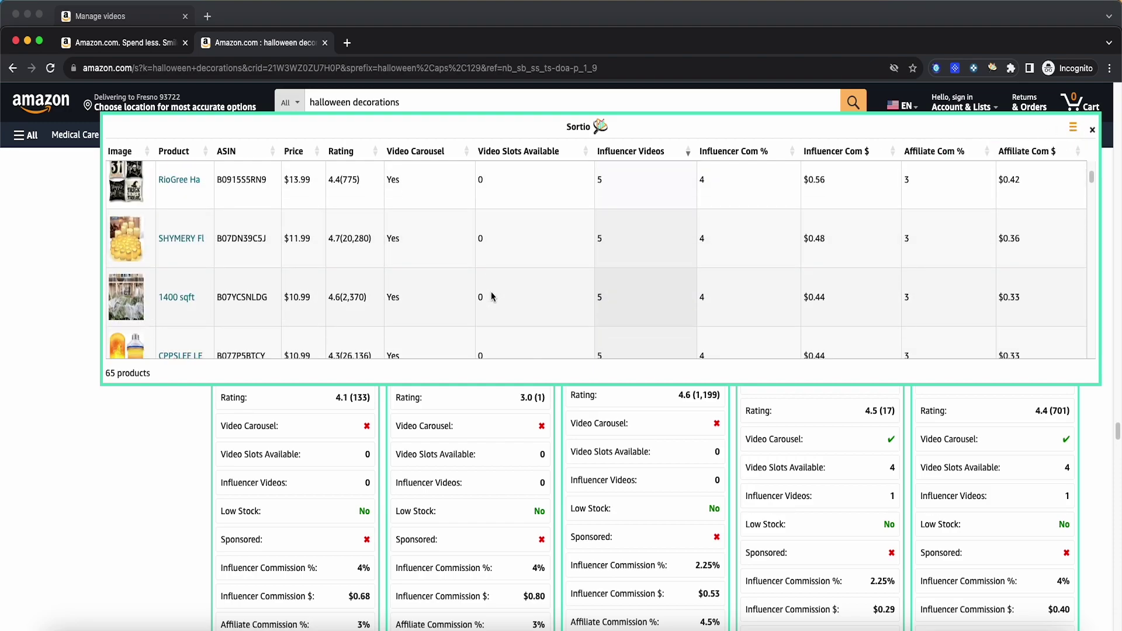
{"action": "scroll", "coordinate": [491, 296], "scroll_direction": "down", "scroll_amount": 7}
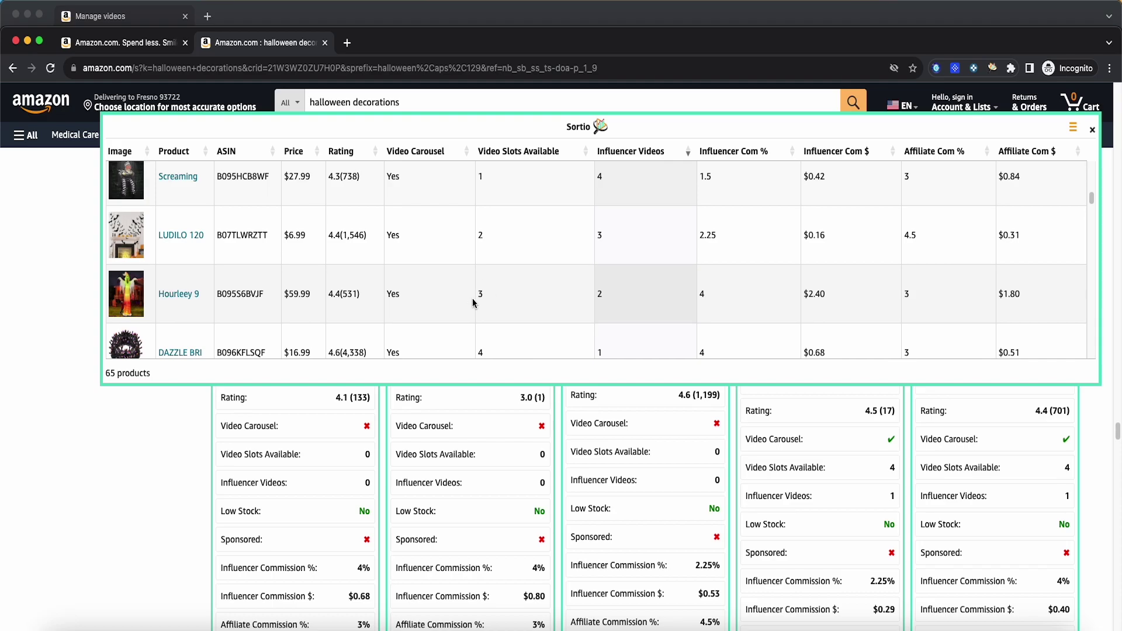
Step: Open the Hourleey 9 FT ghost page in a new tab and view its video gallery
{"action": "left_click", "coordinate": [175, 305]}
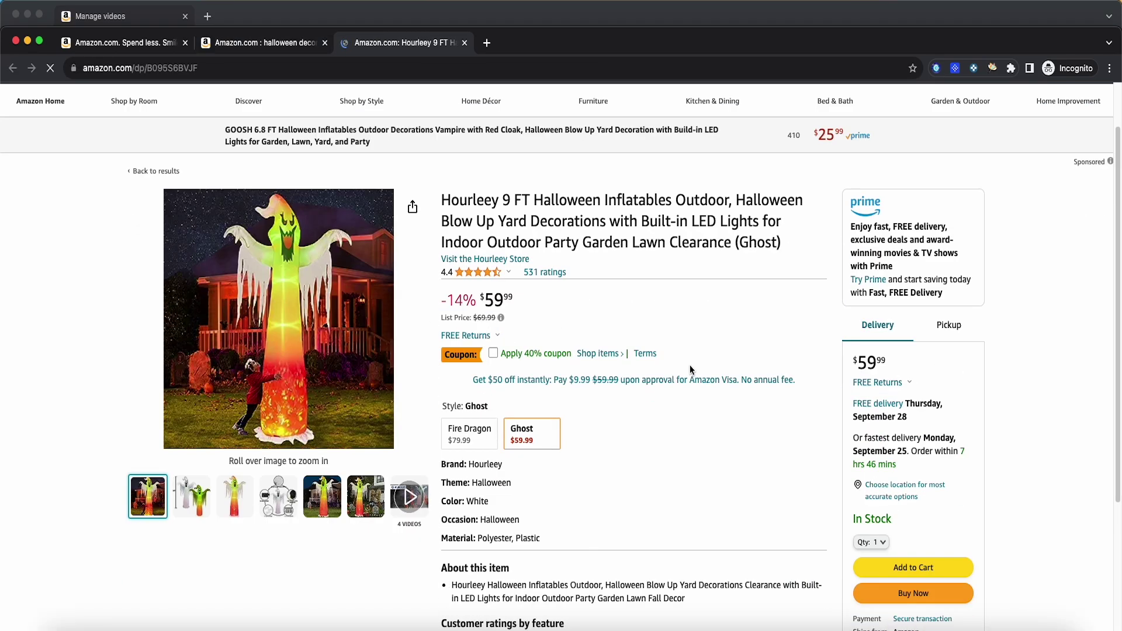
{"action": "left_click", "coordinate": [419, 456]}
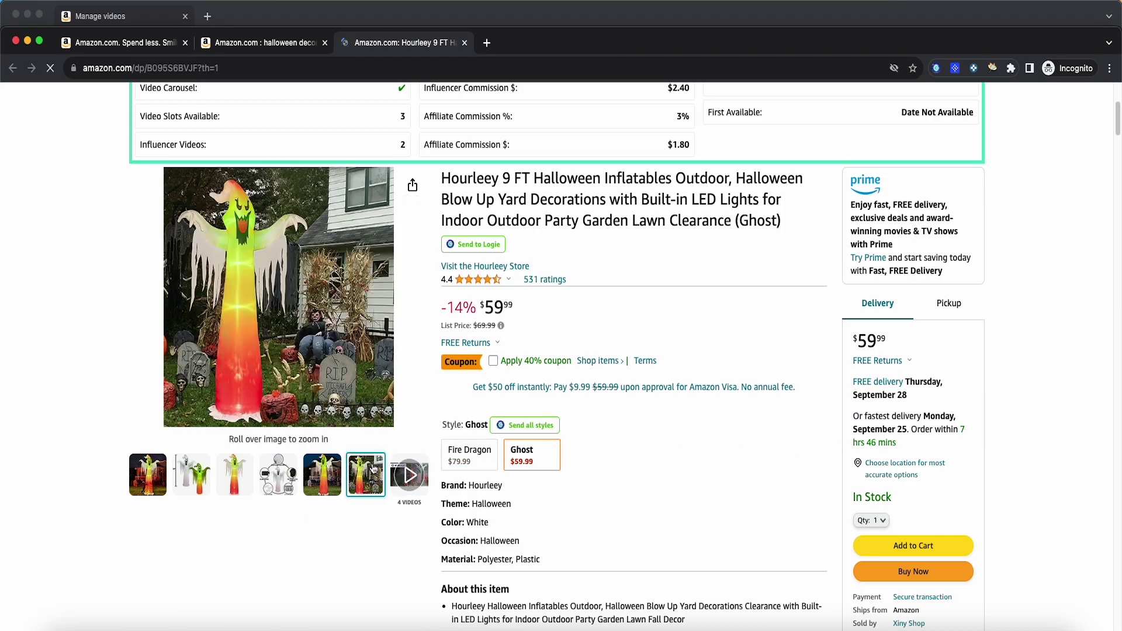
{"action": "left_click", "coordinate": [417, 472]}
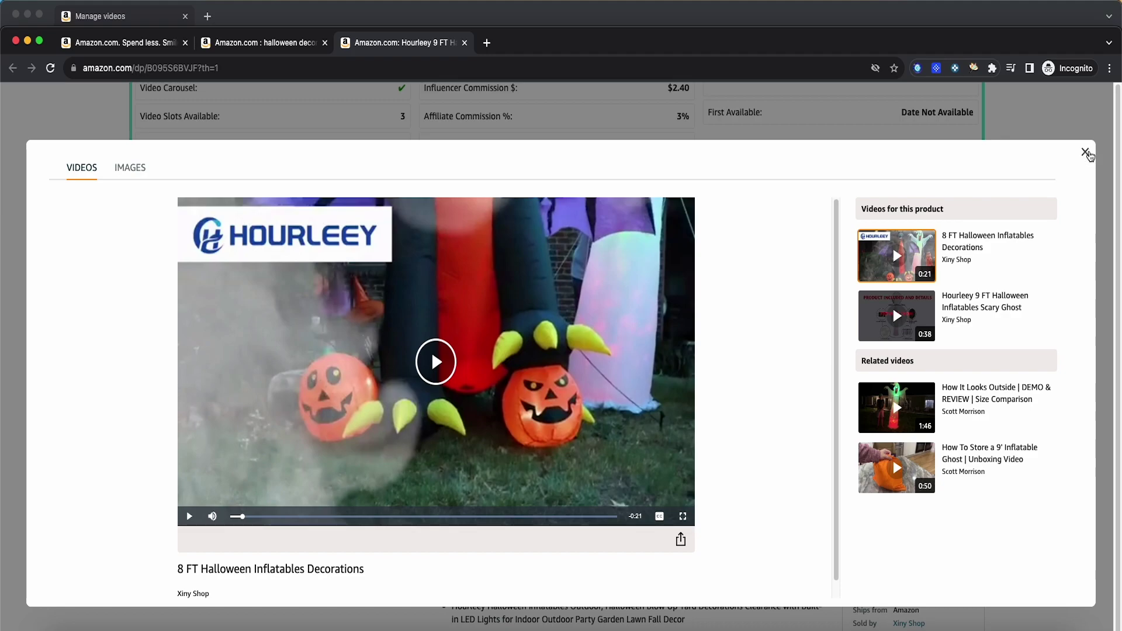
{"action": "left_click", "coordinate": [1086, 154]}
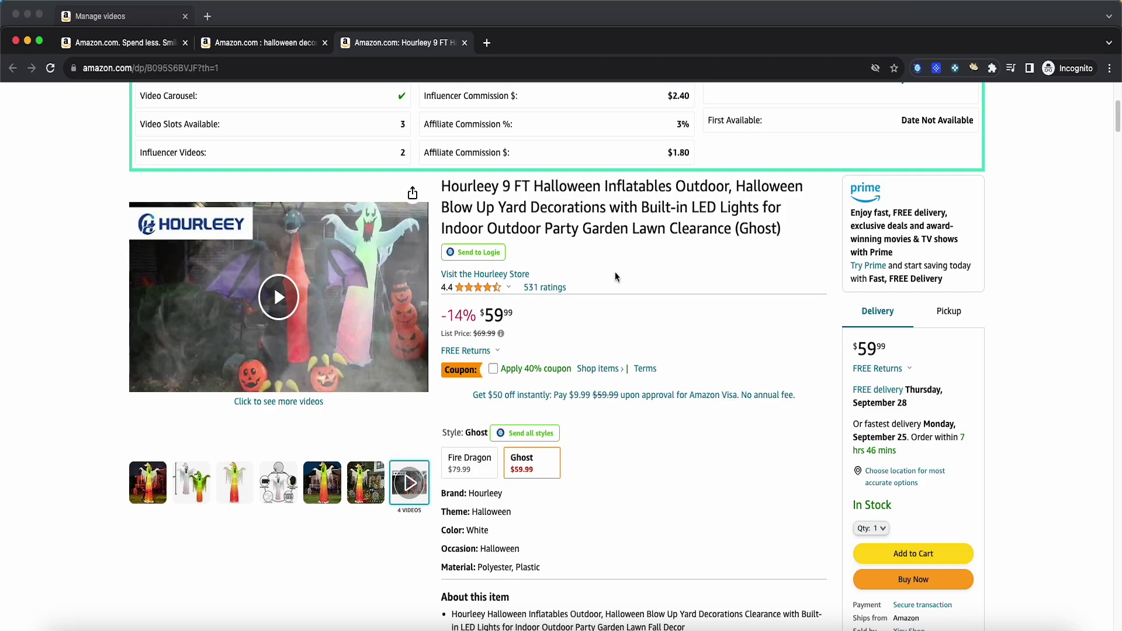
Step: Scroll to its Sortio panel showing $2.40 influencer and $1.80 affiliate commissions
{"action": "scroll", "coordinate": [615, 272], "scroll_direction": "down", "scroll_amount": 1}
{"action": "scroll", "coordinate": [615, 277], "scroll_direction": "up", "scroll_amount": 4}
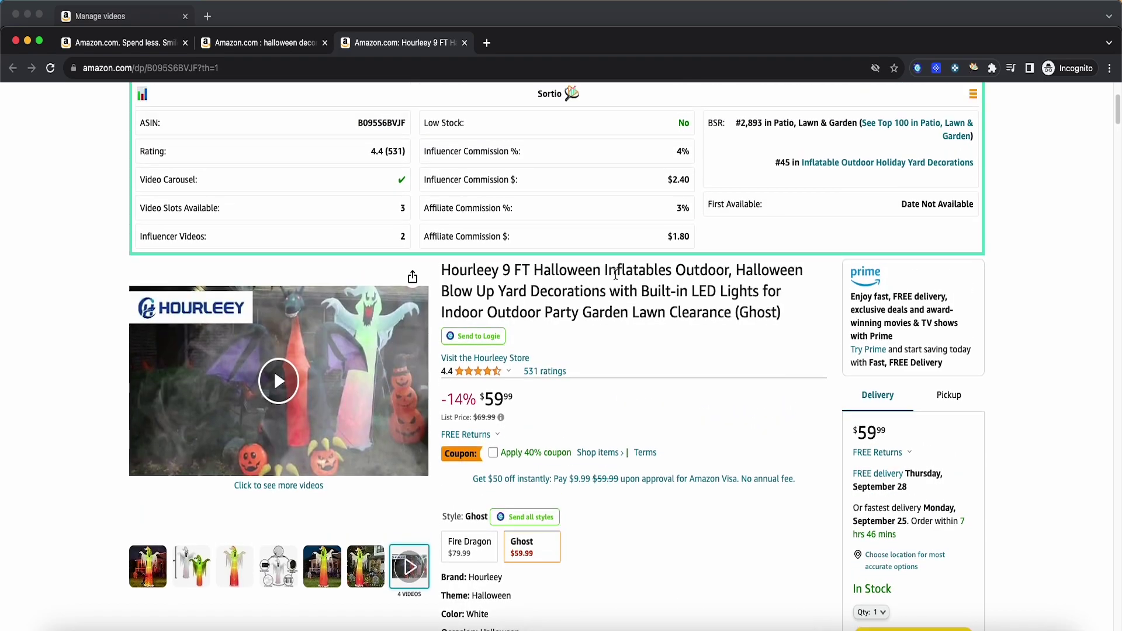
{"action": "scroll", "coordinate": [619, 278], "scroll_direction": "up", "scroll_amount": 1}
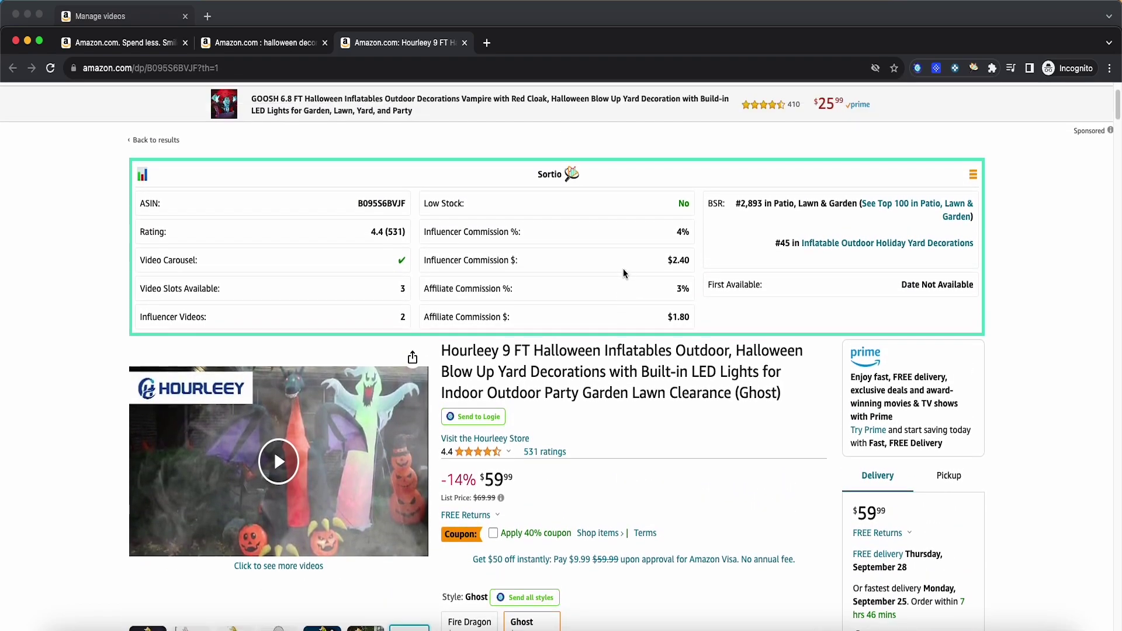
{"action": "scroll", "coordinate": [309, 234], "scroll_direction": "up", "scroll_amount": 1}
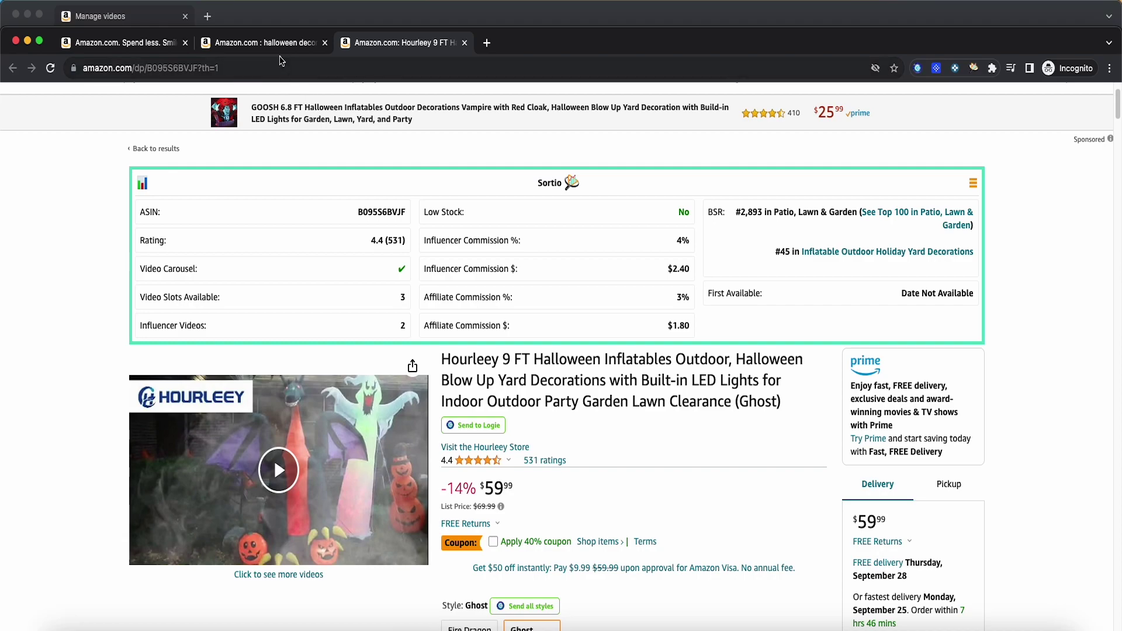
{"action": "left_click", "coordinate": [280, 45]}
Step: Close the Sortio table overlay on the halloween decorations results
{"action": "scroll", "coordinate": [482, 328], "scroll_direction": "down", "scroll_amount": 1}
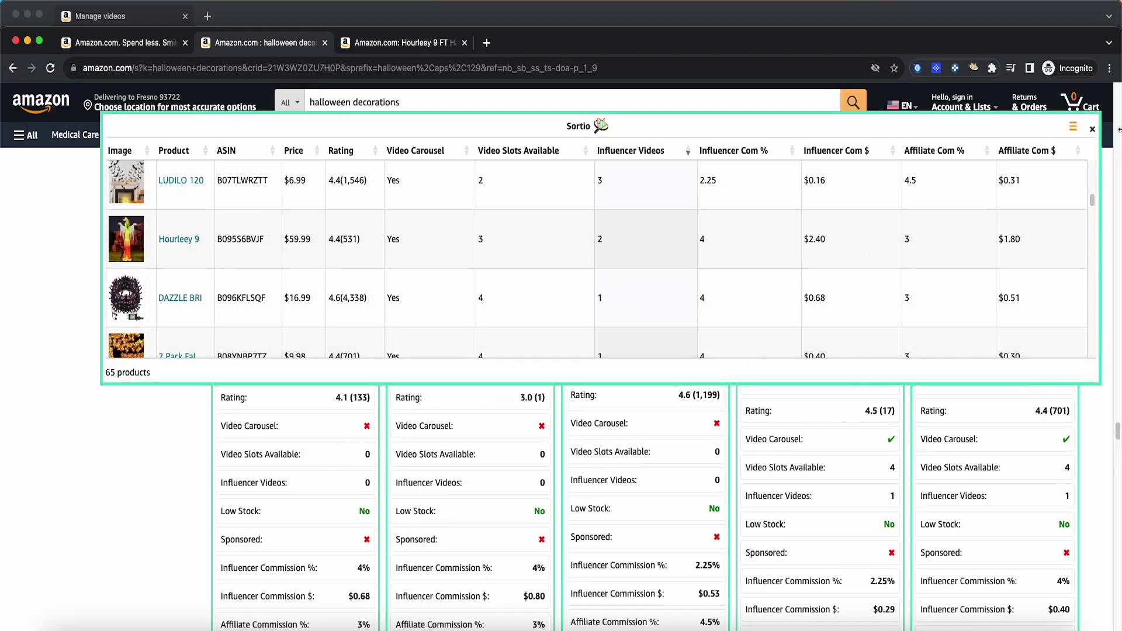
{"action": "left_click", "coordinate": [1091, 129]}
{"action": "scroll", "coordinate": [355, 363], "scroll_direction": "down", "scroll_amount": 1}
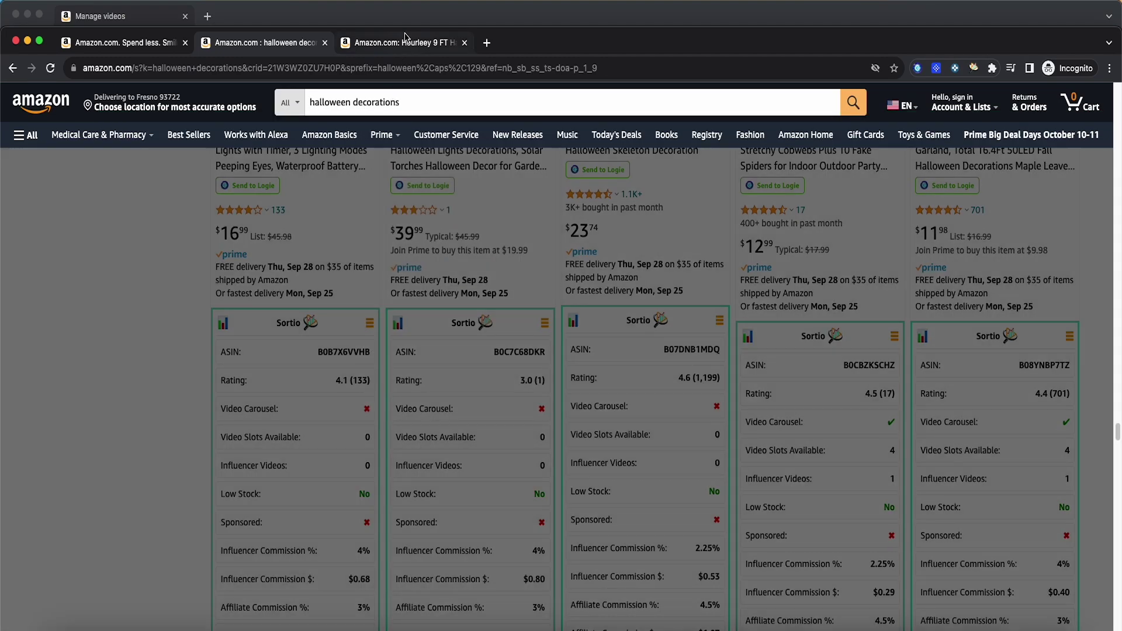
Step: On the Hourleey 9 FT page, highlight the #45 best sellers rank and 'Date Not Available' first-available value
{"action": "left_click", "coordinate": [406, 43]}
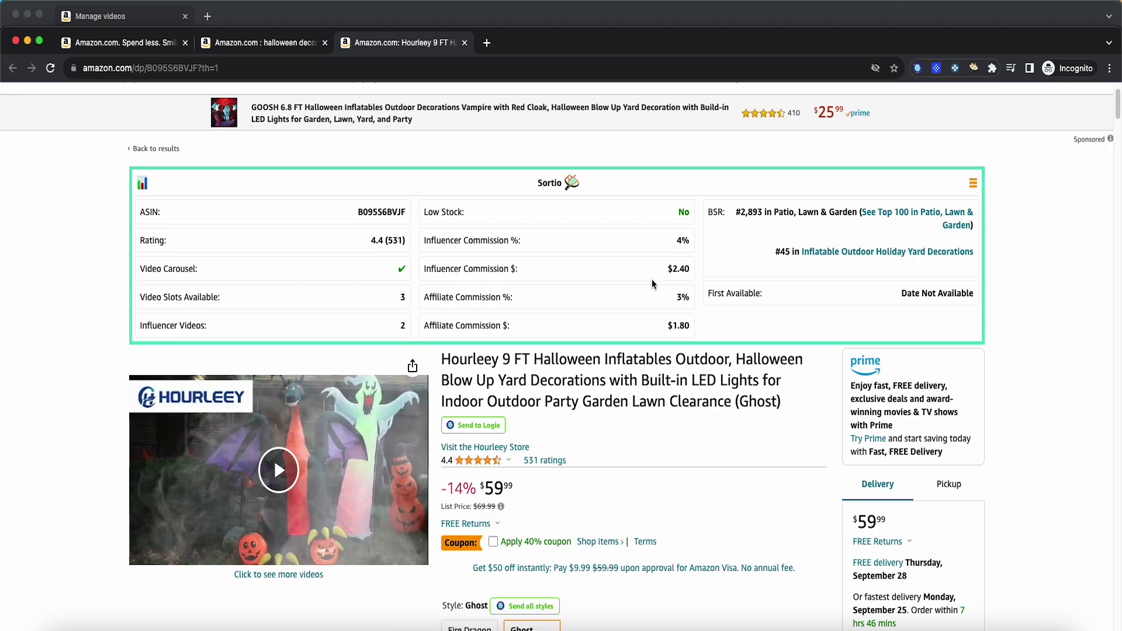
{"action": "scroll", "coordinate": [647, 276], "scroll_direction": "down", "scroll_amount": 1}
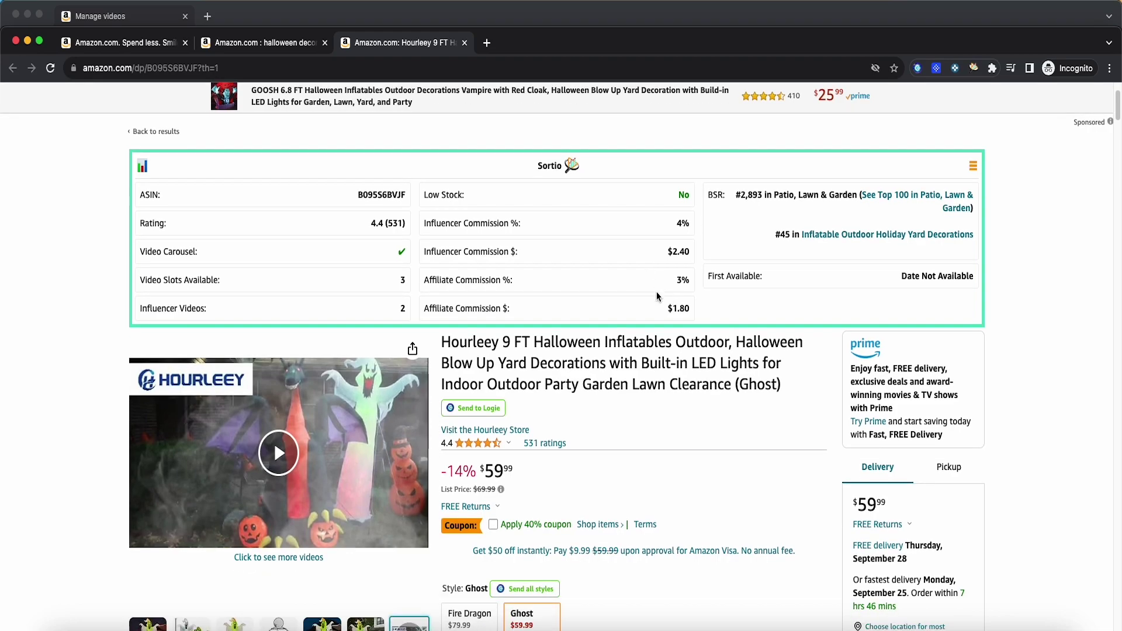
{"action": "scroll", "coordinate": [658, 284], "scroll_direction": "down", "scroll_amount": 1}
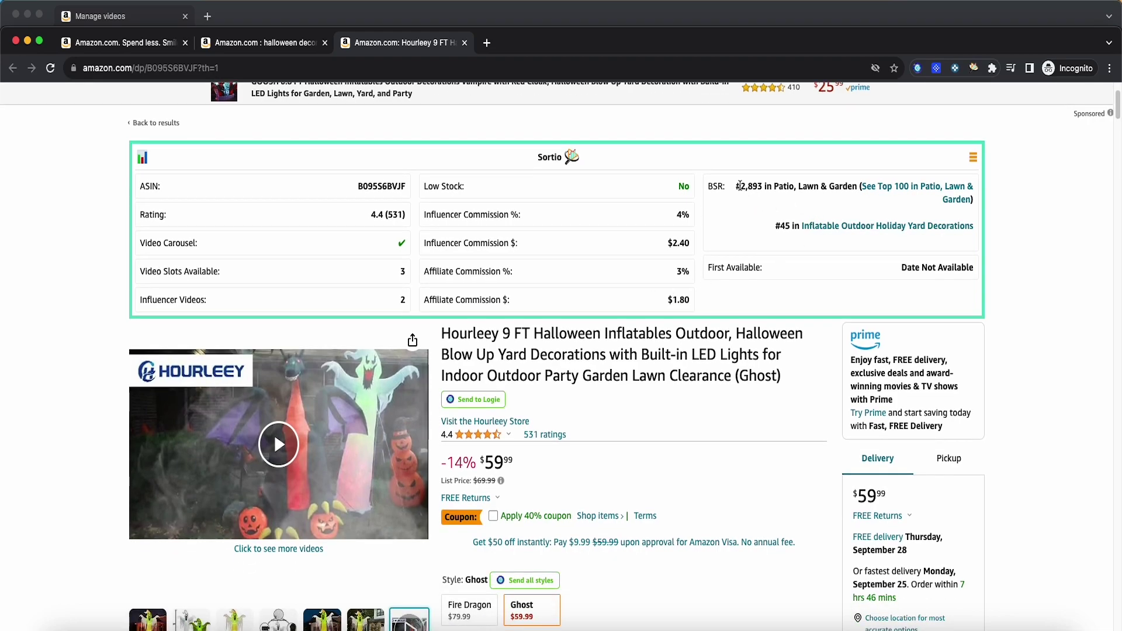
{"action": "left_click_drag", "start_coordinate": [738, 186], "coordinate": [800, 205]}
{"action": "left_click", "coordinate": [776, 229]}
{"action": "left_click_drag", "start_coordinate": [892, 264], "coordinate": [979, 266]}
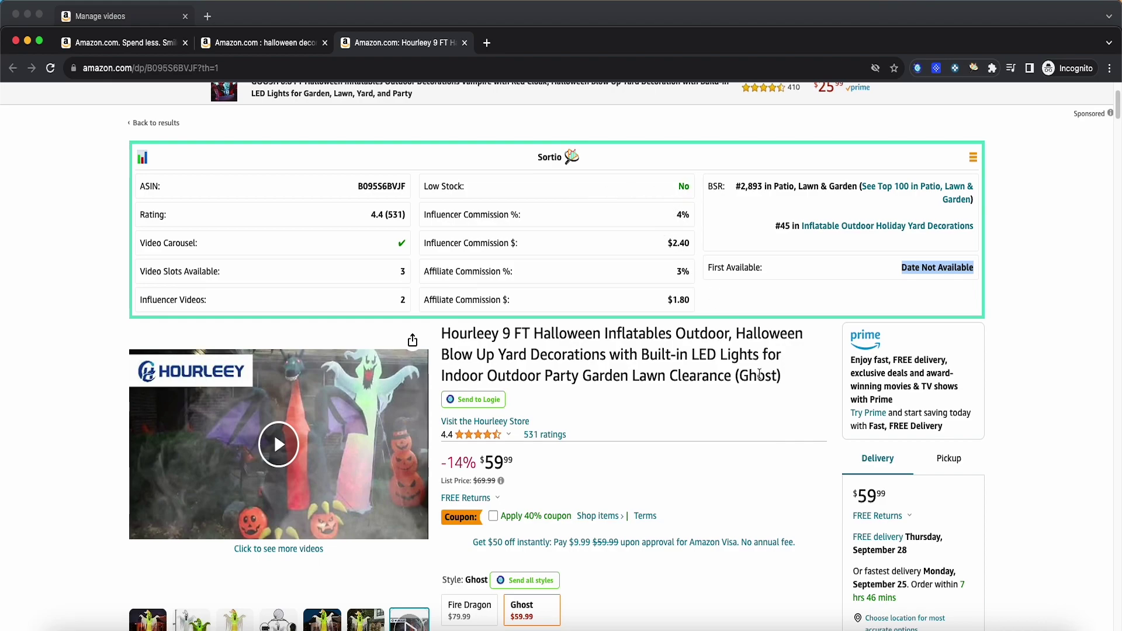
{"action": "scroll", "coordinate": [758, 374], "scroll_direction": "down", "scroll_amount": 1}
{"action": "left_click", "coordinate": [973, 149]}
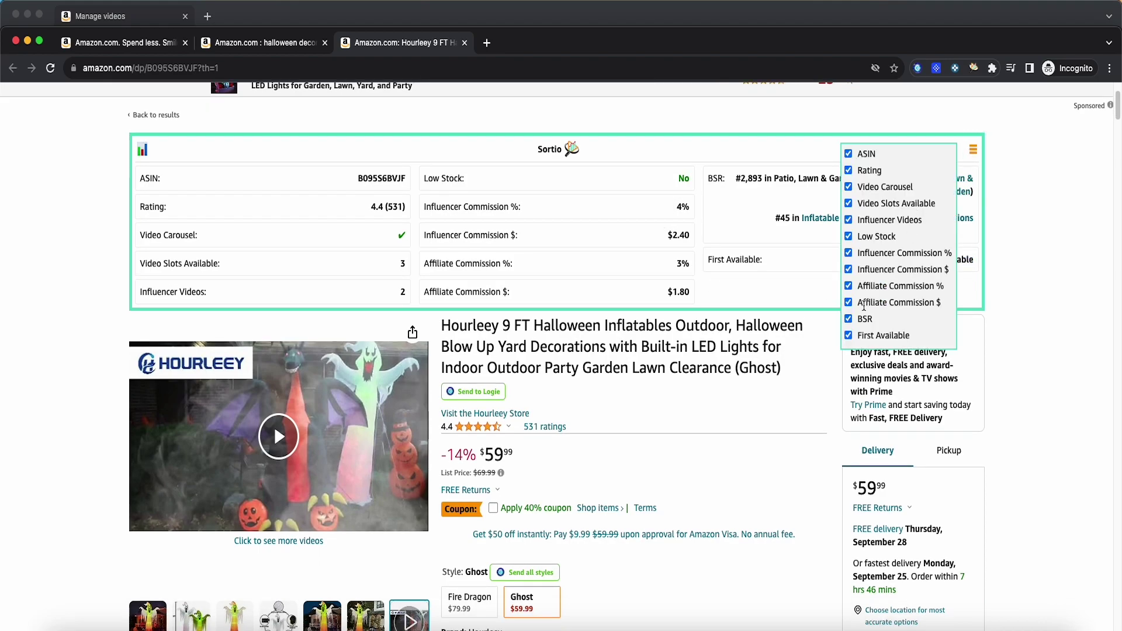
{"action": "left_click", "coordinate": [849, 302]}
{"action": "left_click", "coordinate": [848, 286]}
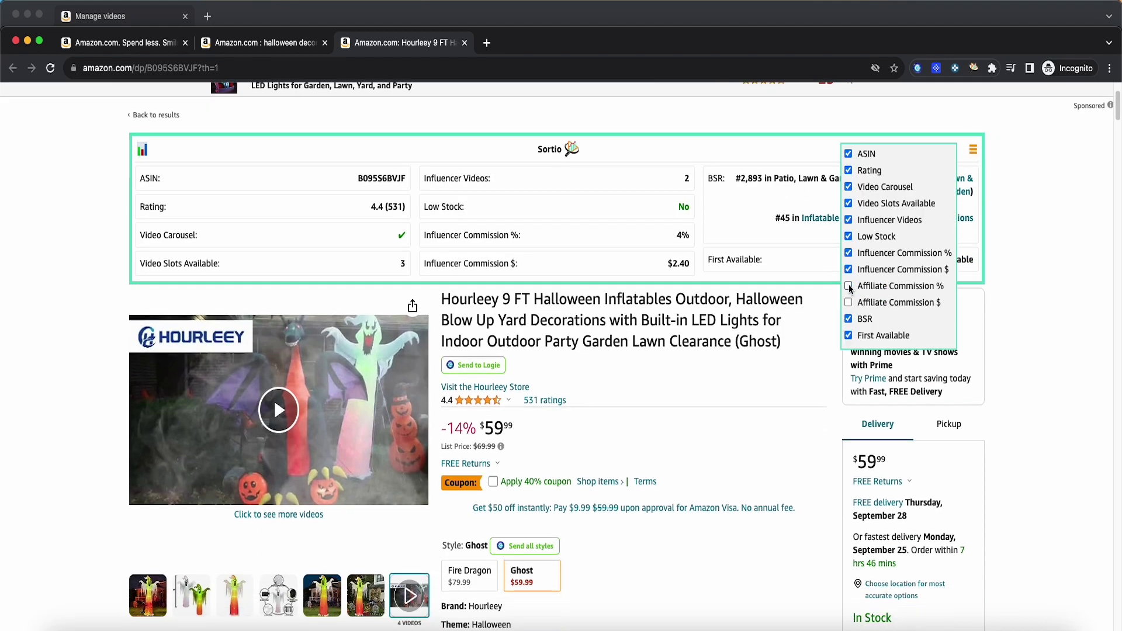
{"action": "left_click", "coordinate": [848, 285]}
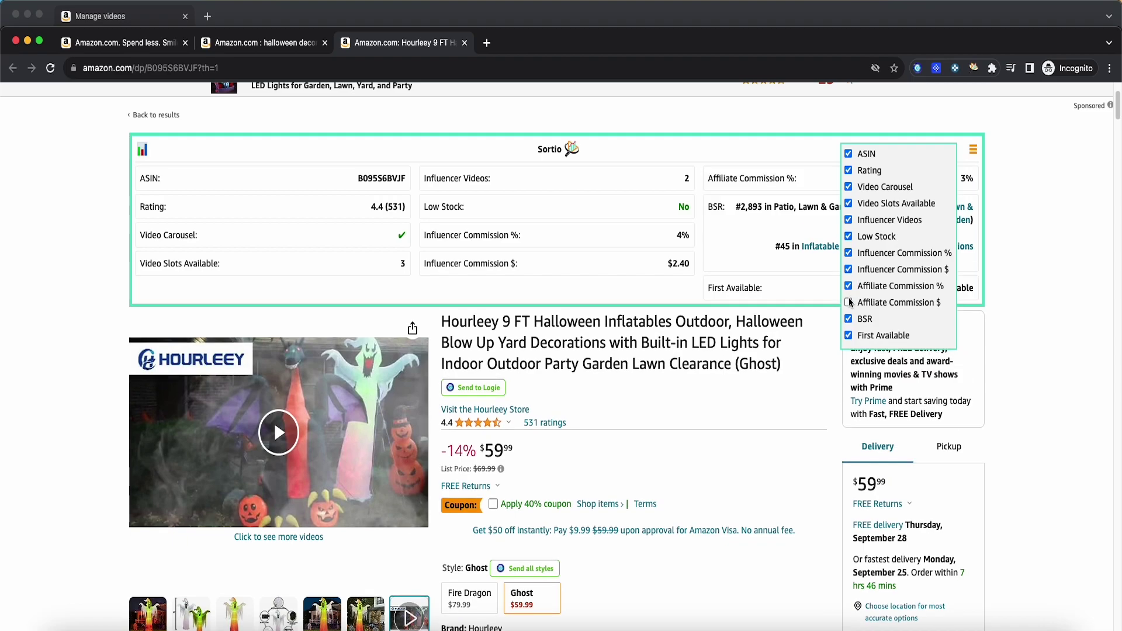
{"action": "left_click", "coordinate": [848, 303]}
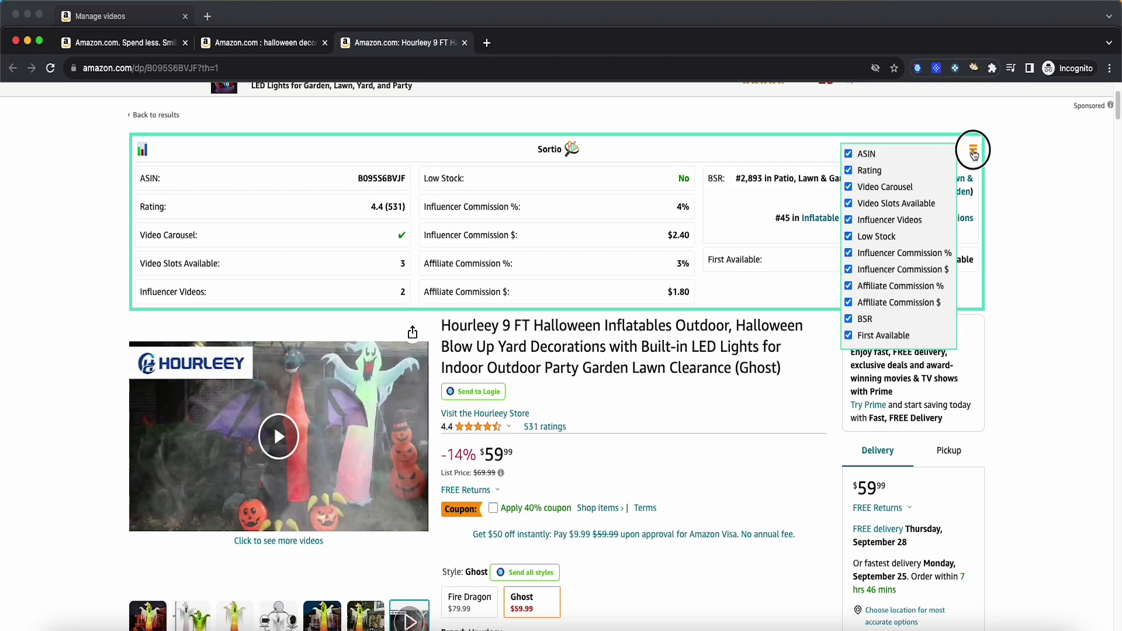
{"action": "left_click", "coordinate": [973, 151]}
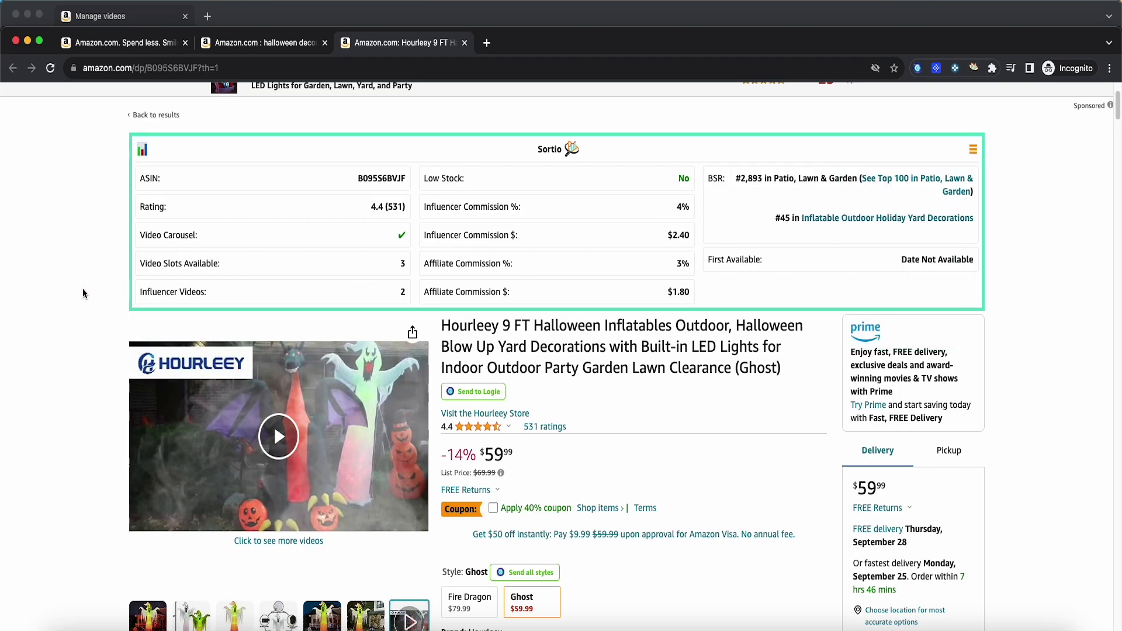
{"action": "scroll", "coordinate": [83, 292], "scroll_direction": "down", "scroll_amount": 3}
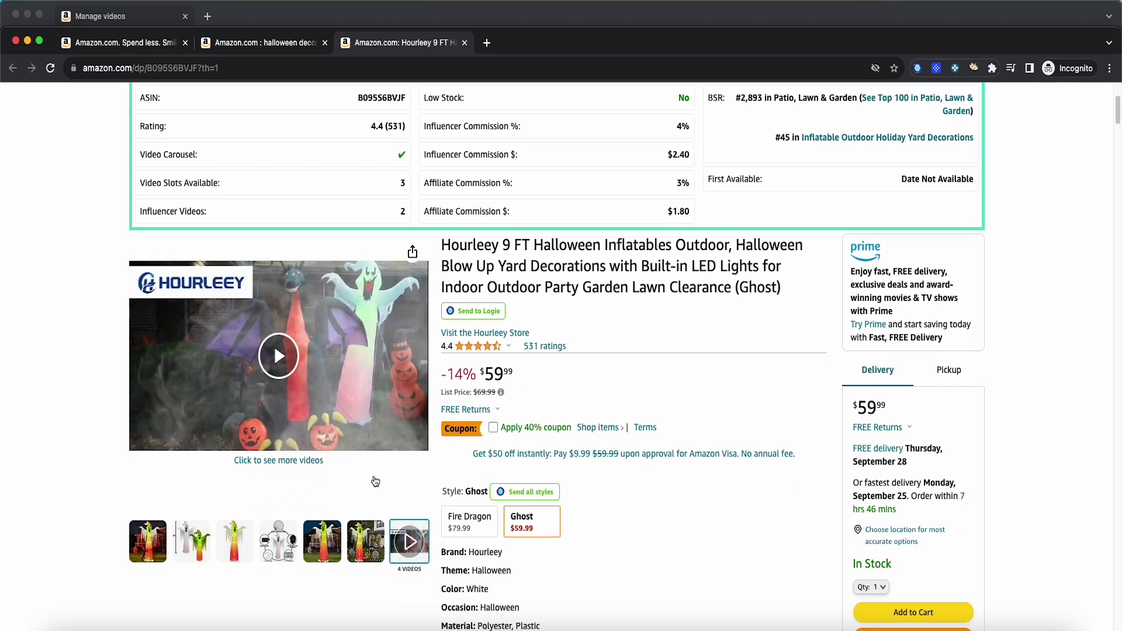
{"action": "scroll", "coordinate": [605, 357], "scroll_direction": "down", "scroll_amount": 1}
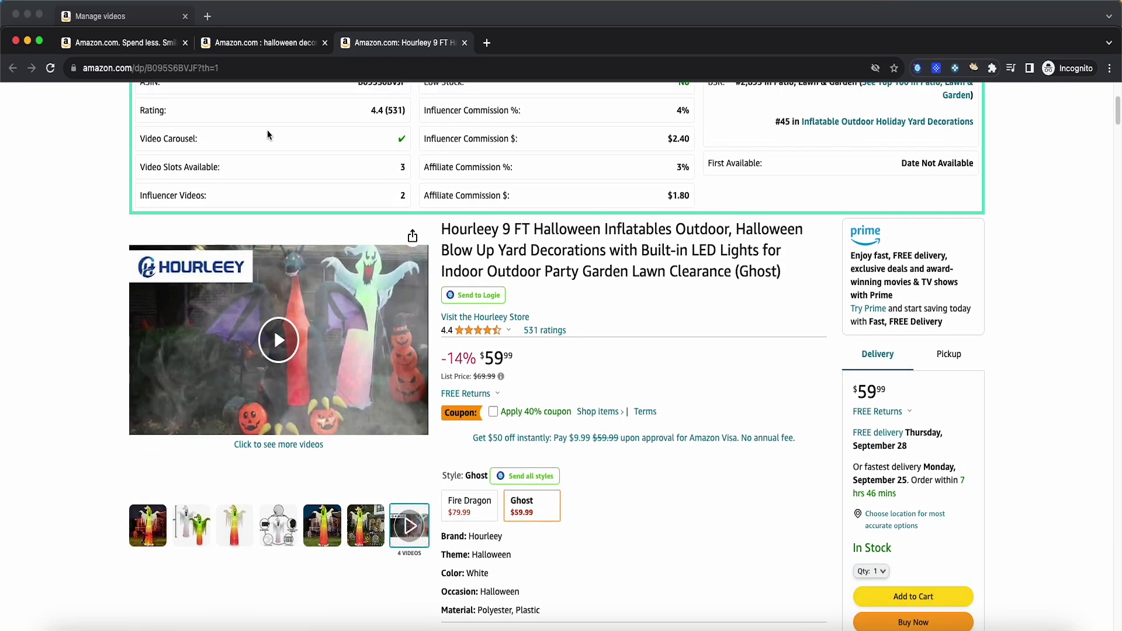
Step: Back on the halloween decorations results, choose Best Sellers from the Sort by dropdown
{"action": "left_click", "coordinate": [263, 42]}
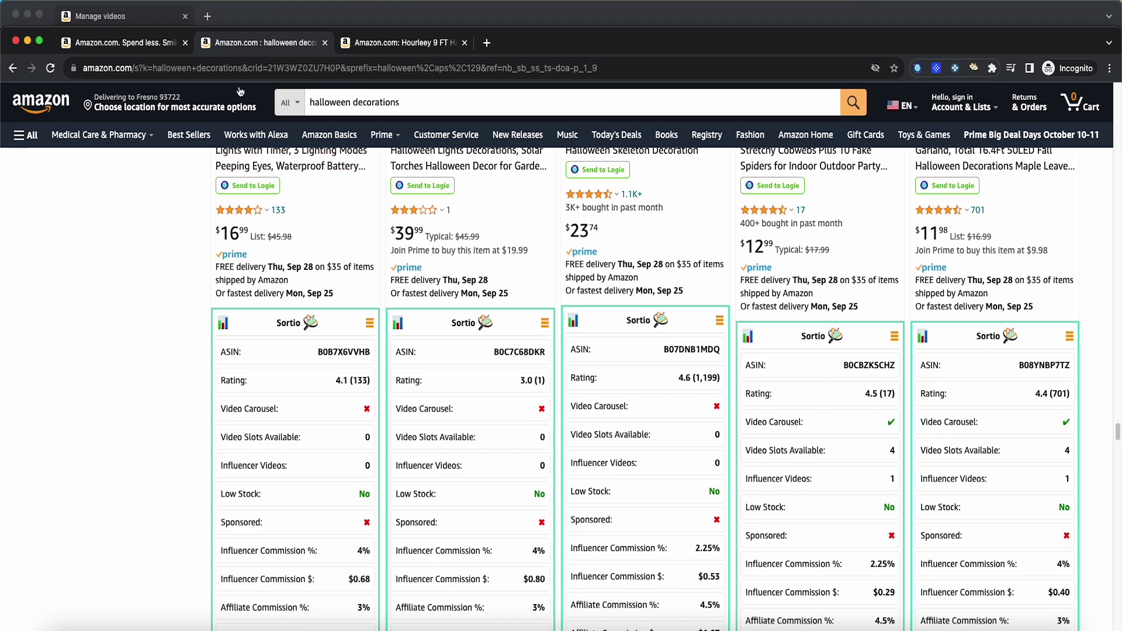
{"action": "left_click", "coordinate": [160, 45]}
{"action": "left_click", "coordinate": [345, 102]}
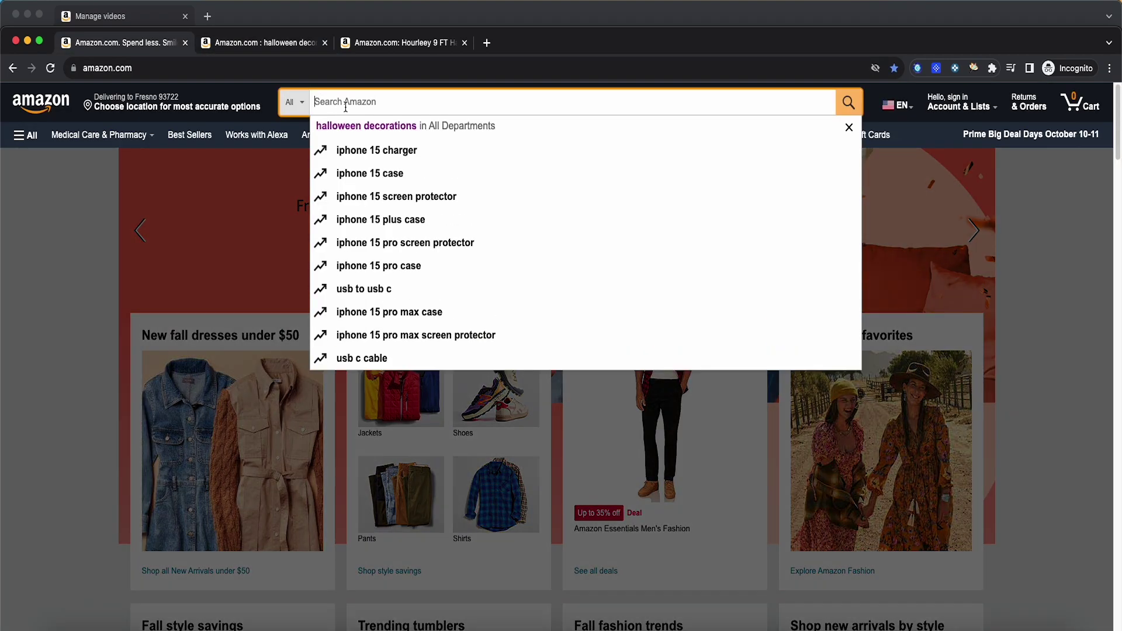
{"action": "left_click", "coordinate": [278, 47]}
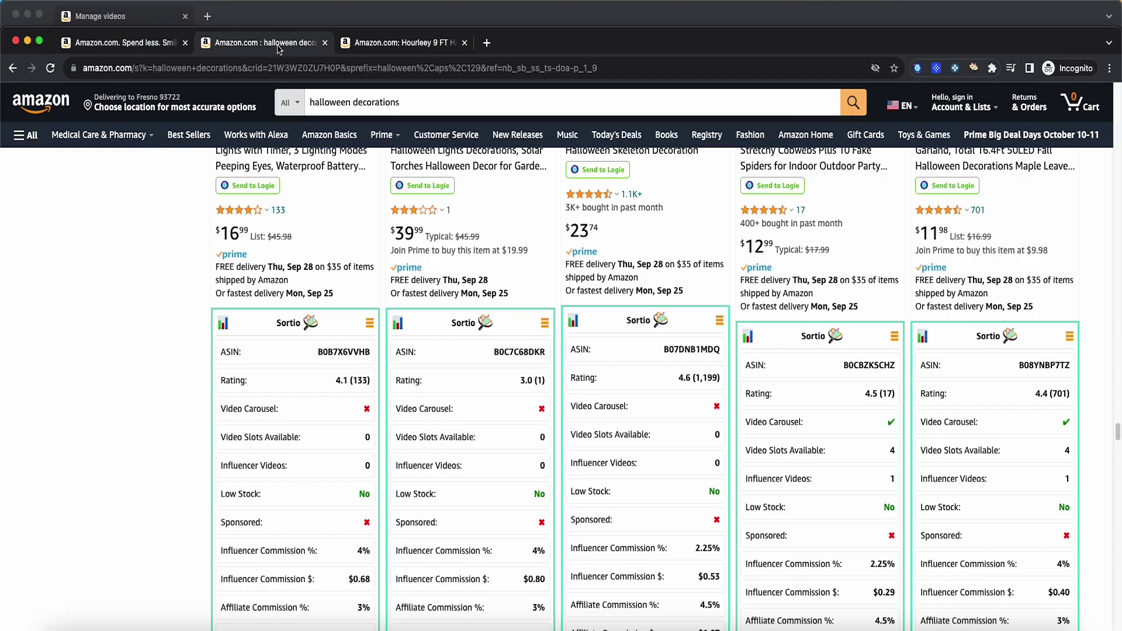
{"action": "scroll", "coordinate": [974, 369], "scroll_direction": "up", "scroll_amount": 15}
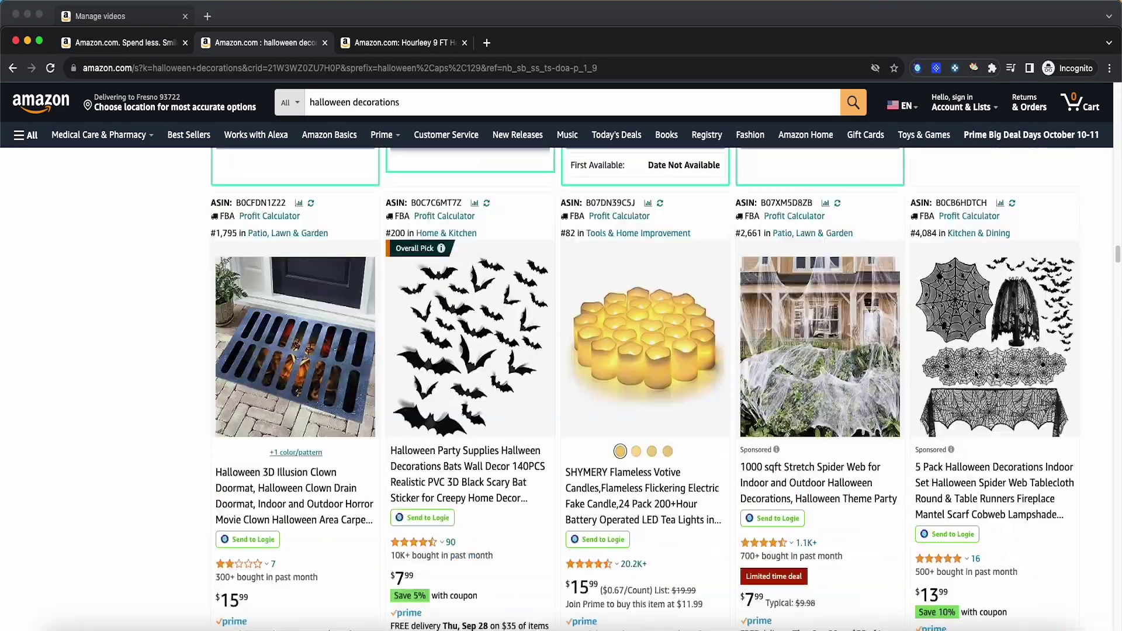
{"action": "scroll", "coordinate": [974, 374], "scroll_direction": "up", "scroll_amount": 15}
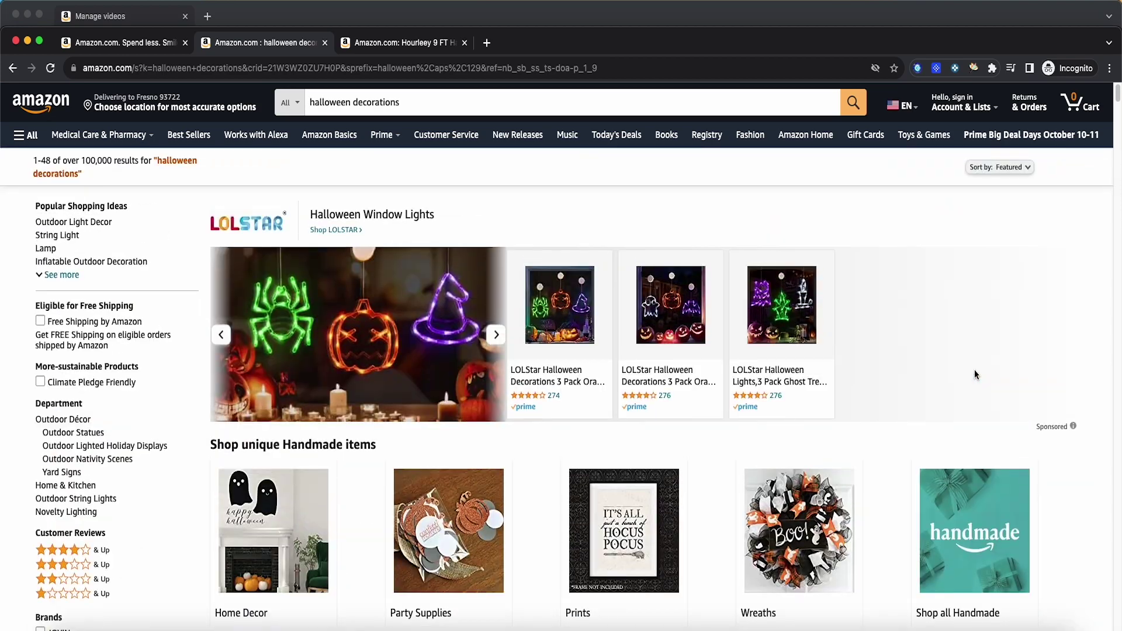
{"action": "left_click", "coordinate": [993, 169]}
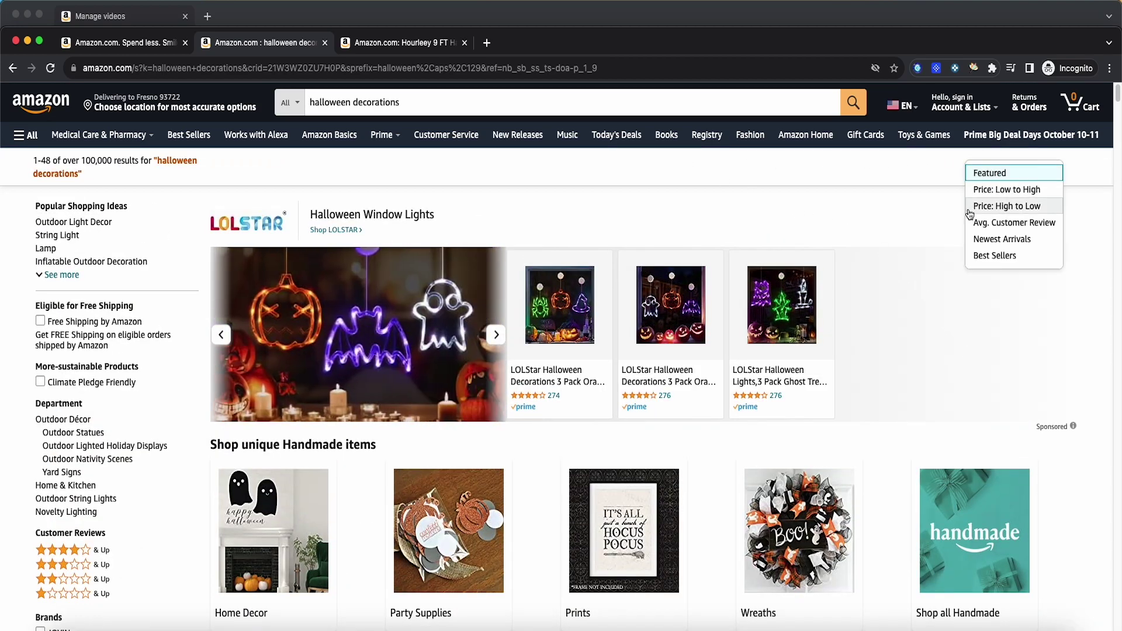
{"action": "left_click", "coordinate": [1001, 259]}
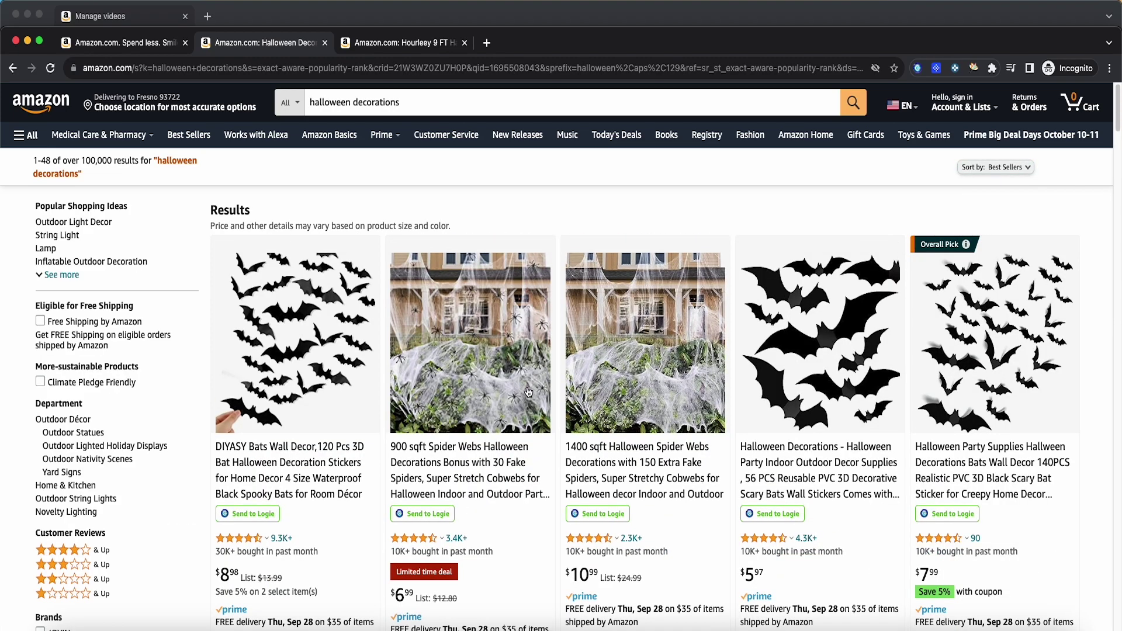
Step: Scroll the Best Sellers results to show the Sortio cards under products like the DIYASY bat decor
{"action": "scroll", "coordinate": [529, 392], "scroll_direction": "down", "scroll_amount": 1}
{"action": "scroll", "coordinate": [522, 376], "scroll_direction": "down", "scroll_amount": 3}
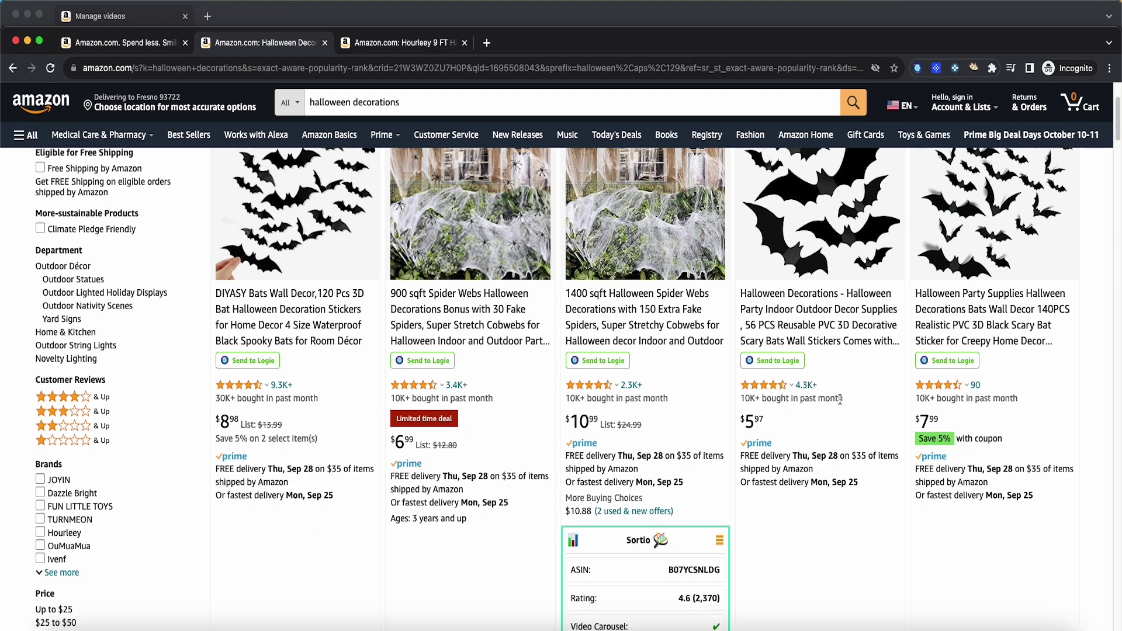
{"action": "scroll", "coordinate": [845, 454], "scroll_direction": "down", "scroll_amount": 7}
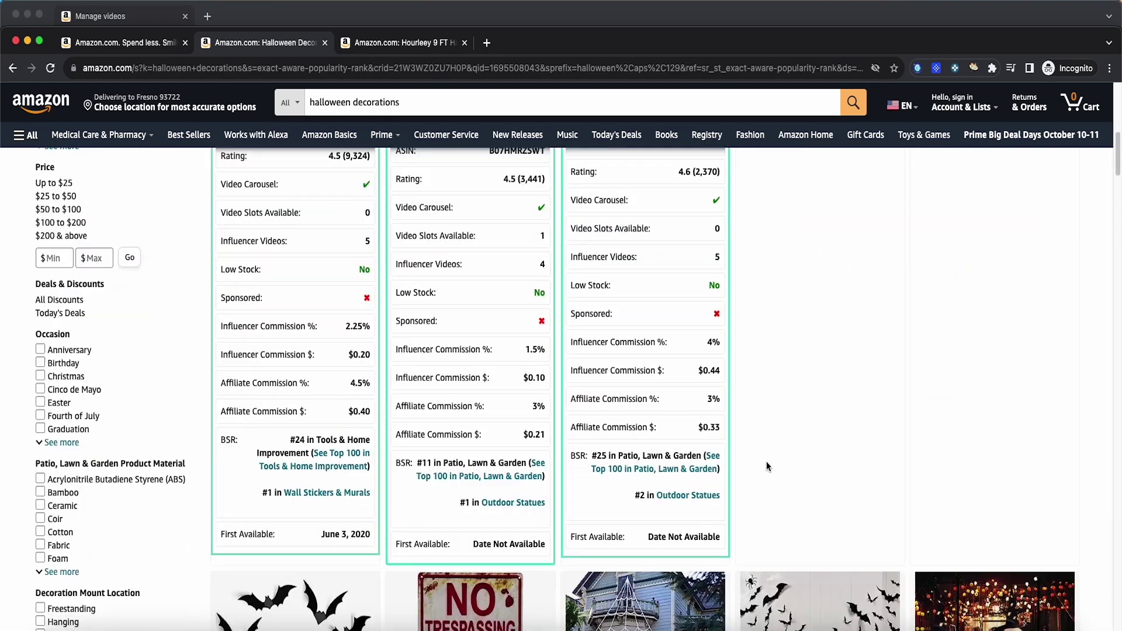
{"action": "scroll", "coordinate": [767, 466], "scroll_direction": "down", "scroll_amount": 6}
{"action": "scroll", "coordinate": [723, 479], "scroll_direction": "up", "scroll_amount": 8}
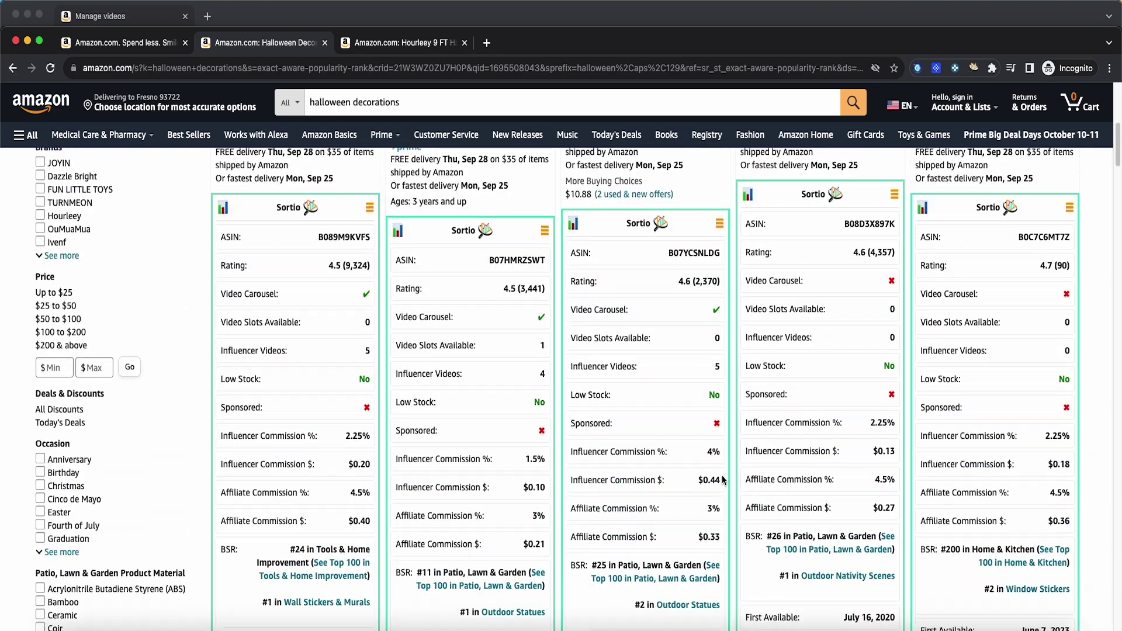
{"action": "scroll", "coordinate": [723, 479], "scroll_direction": "up", "scroll_amount": 8}
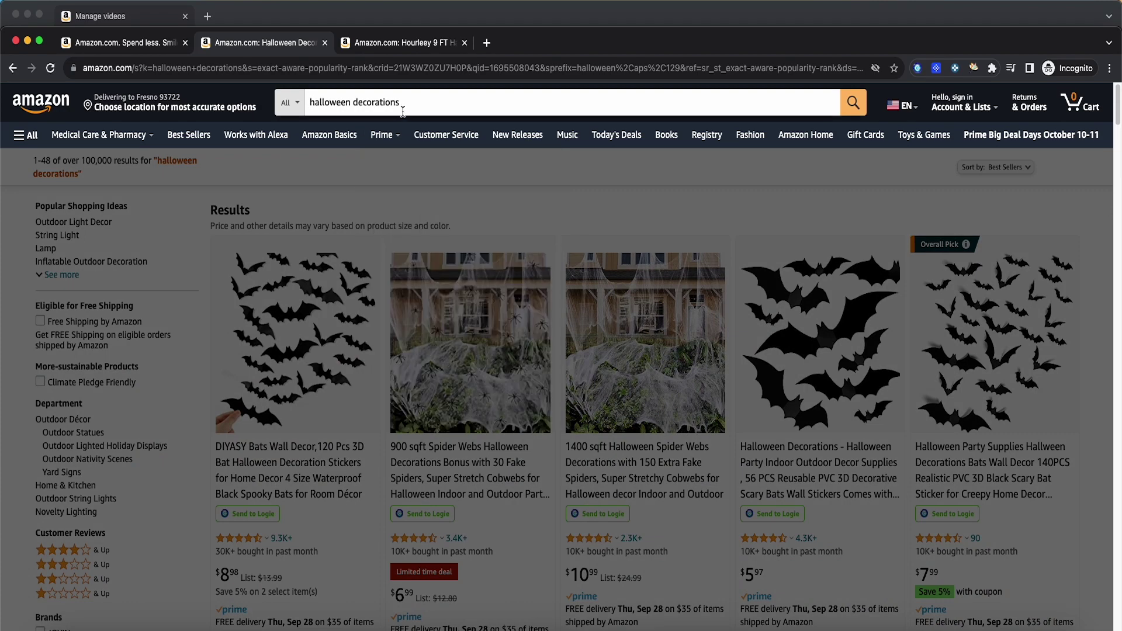
{"action": "left_click", "coordinate": [402, 107]}
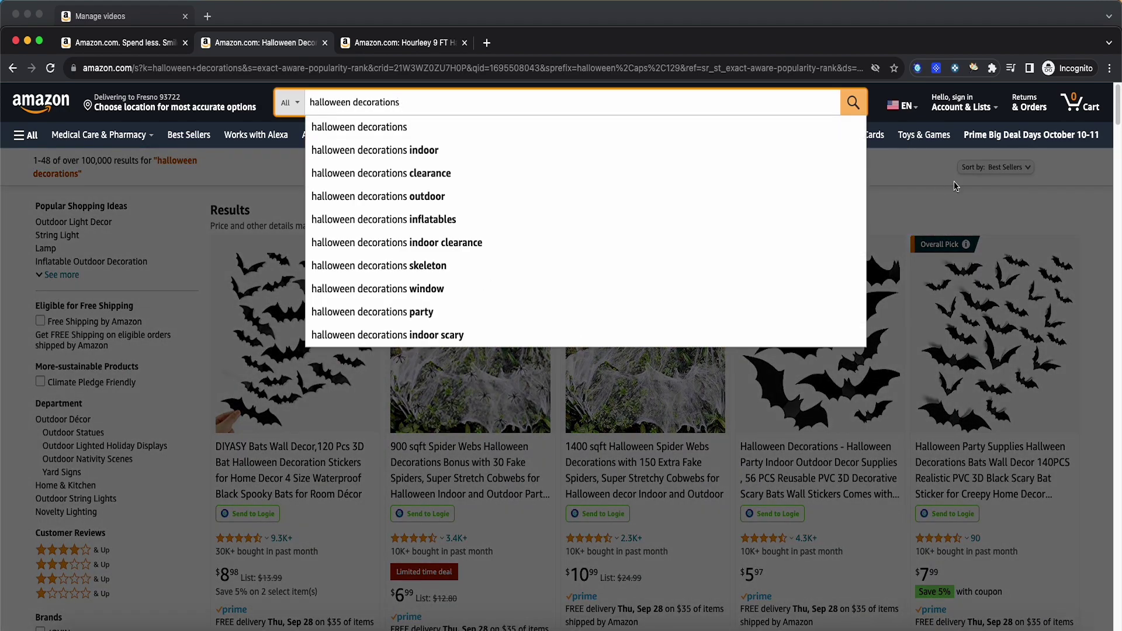
{"action": "left_click", "coordinate": [956, 186]}
{"action": "scroll", "coordinate": [861, 226], "scroll_direction": "down", "scroll_amount": 3}
{"action": "scroll", "coordinate": [1019, 230], "scroll_direction": "up", "scroll_amount": 3}
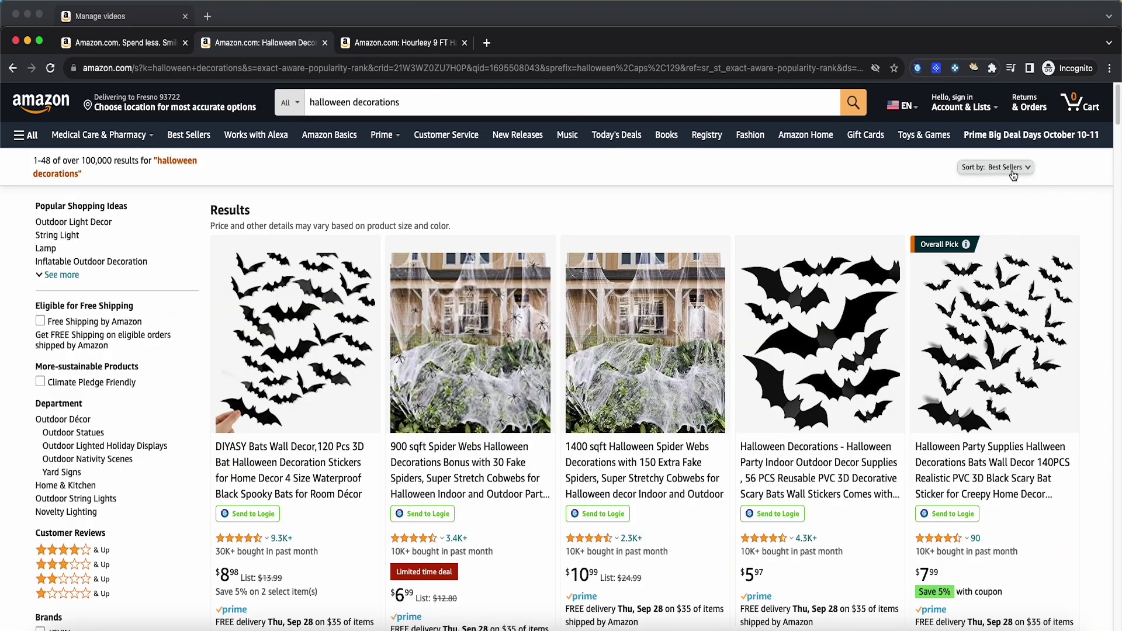
{"action": "scroll", "coordinate": [1014, 175], "scroll_direction": "down", "scroll_amount": 3}
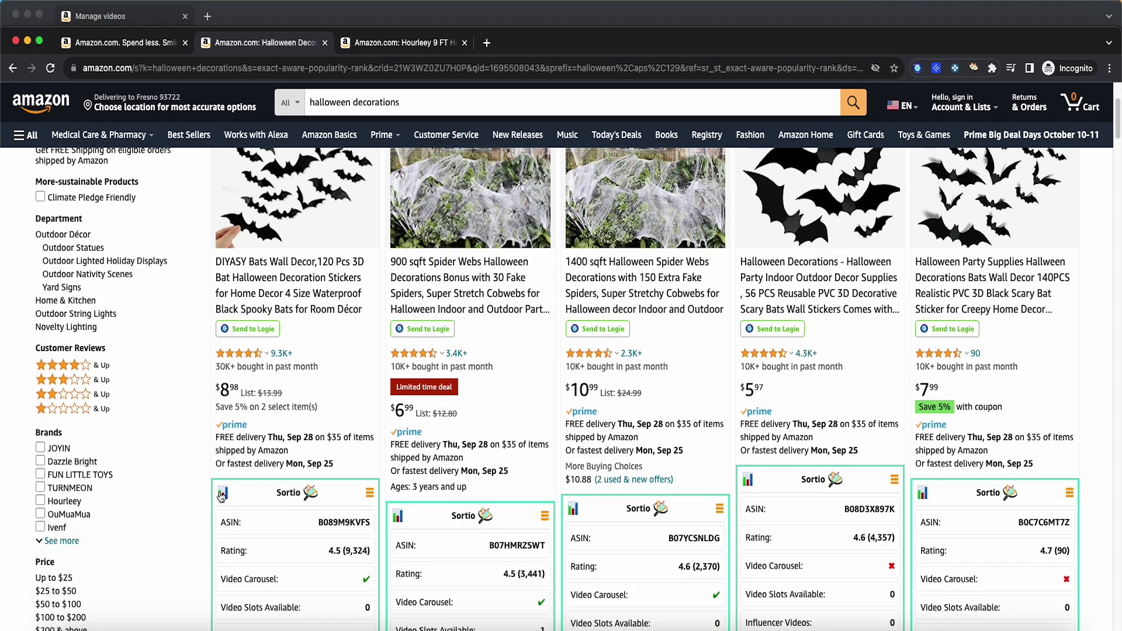
Step: From the Sortio table of listed products, open the LUDILO 120 listing in a new tab
{"action": "left_click", "coordinate": [223, 496]}
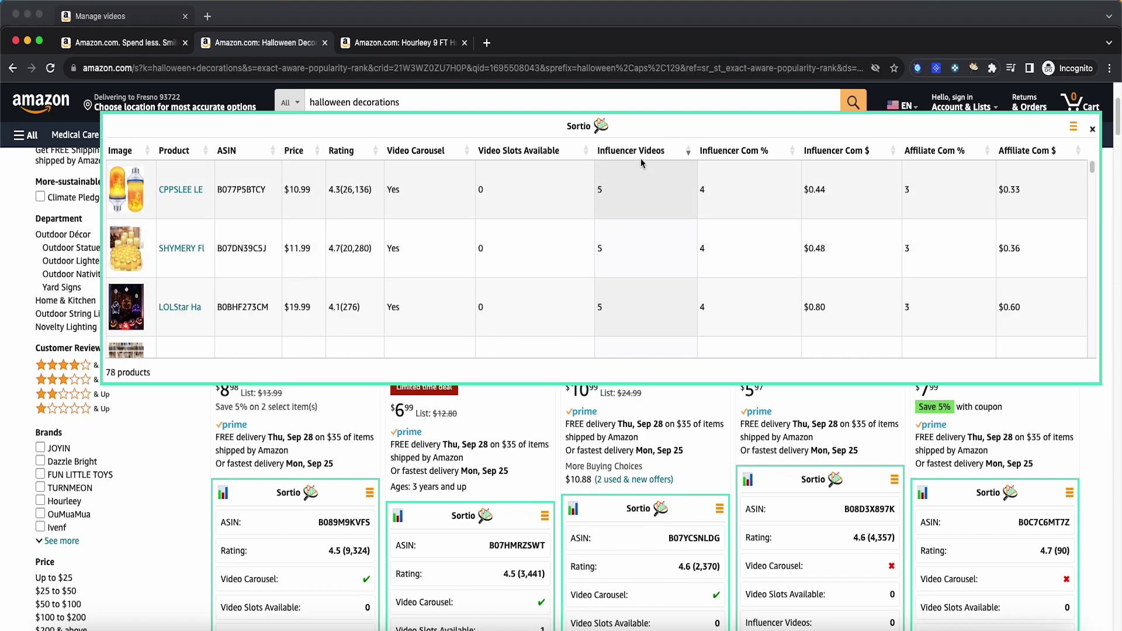
{"action": "scroll", "coordinate": [643, 222], "scroll_direction": "down", "scroll_amount": 2}
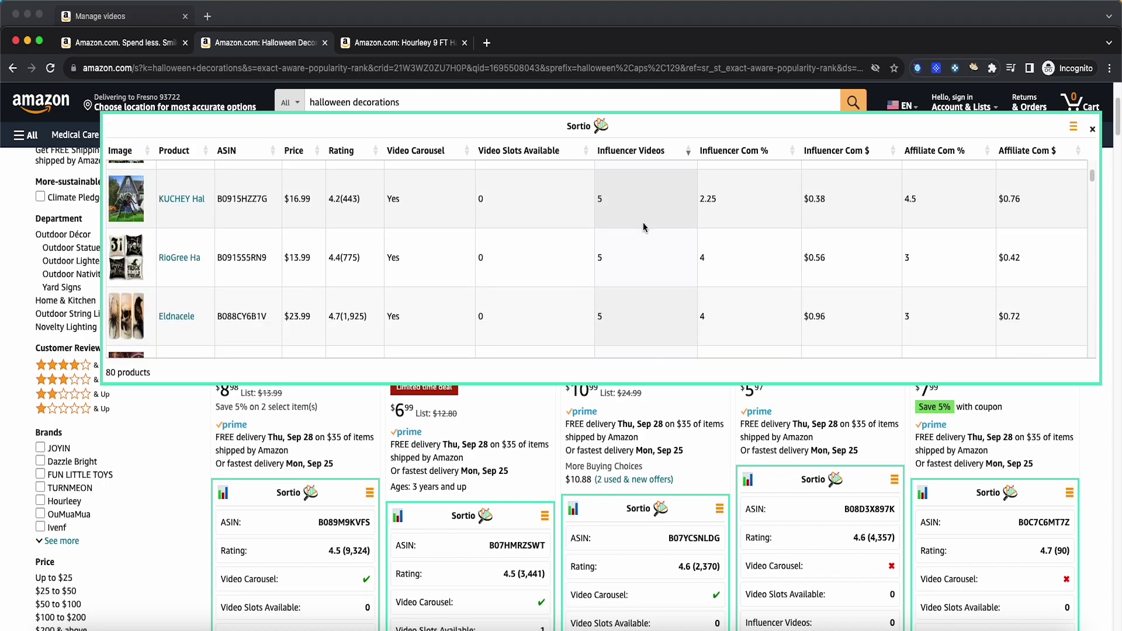
{"action": "scroll", "coordinate": [643, 227], "scroll_direction": "down", "scroll_amount": 5}
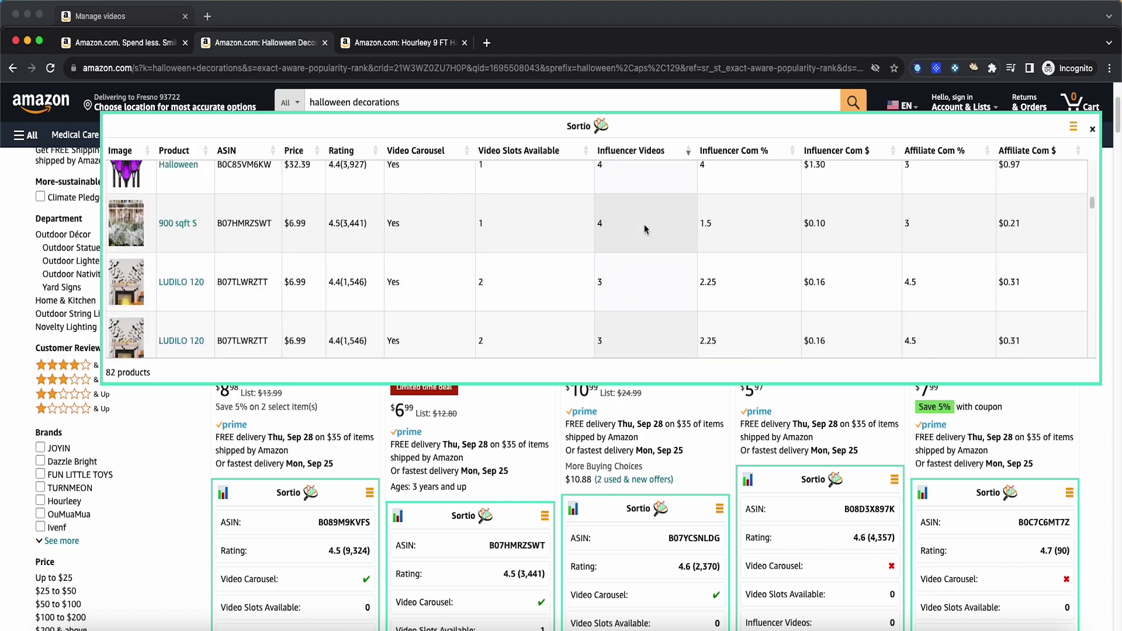
{"action": "scroll", "coordinate": [644, 228], "scroll_direction": "down", "scroll_amount": 1}
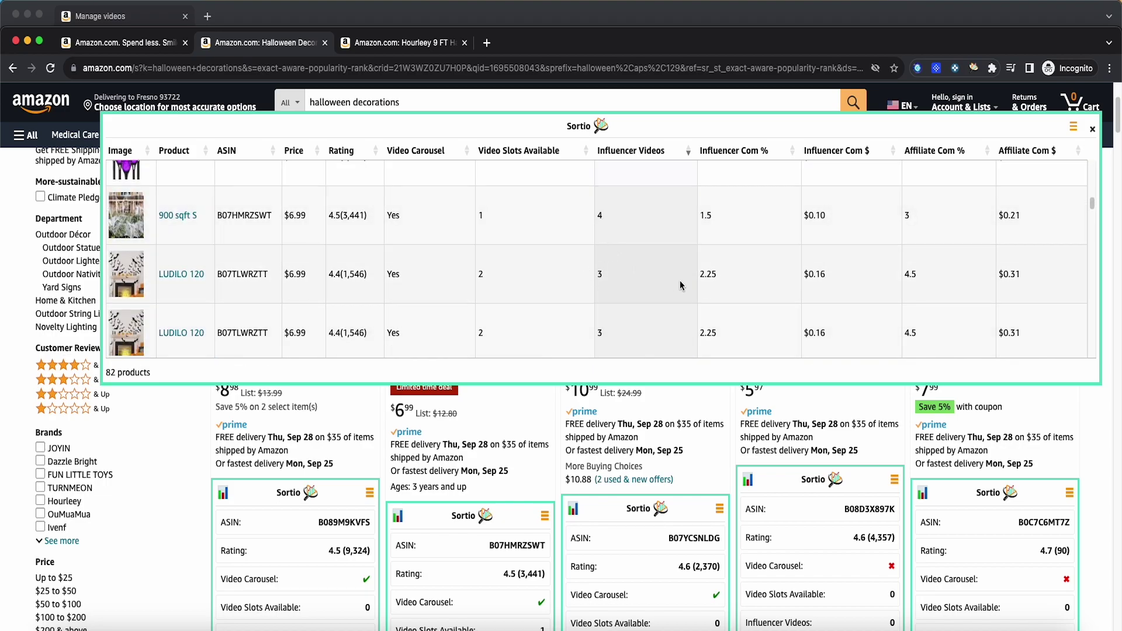
{"action": "scroll", "coordinate": [679, 285], "scroll_direction": "down", "scroll_amount": 1}
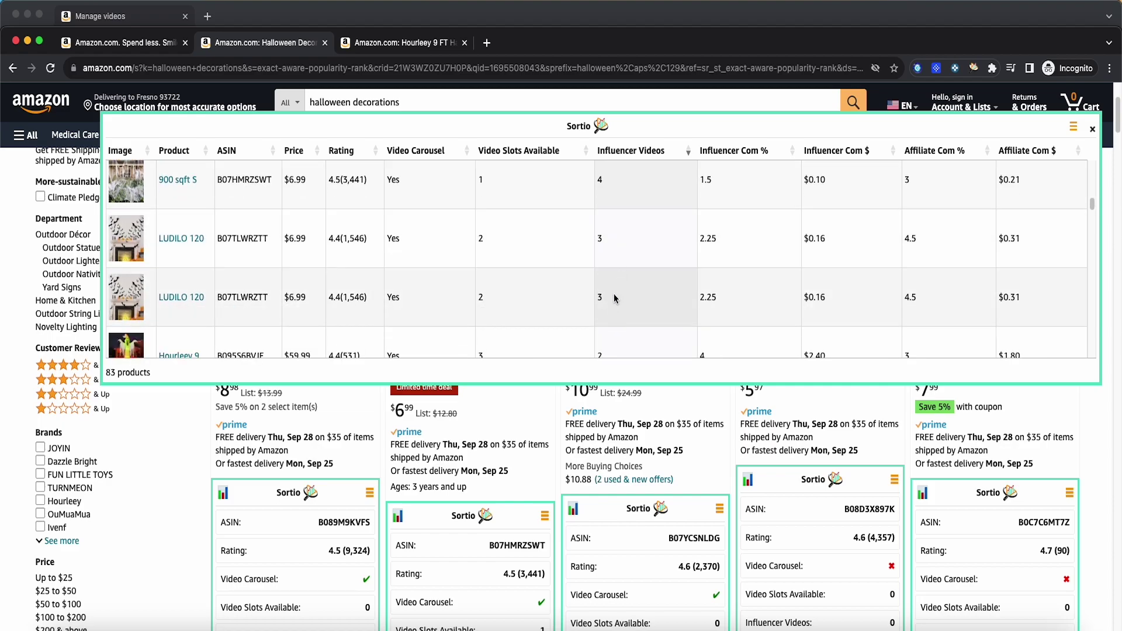
{"action": "scroll", "coordinate": [617, 292], "scroll_direction": "down", "scroll_amount": 2}
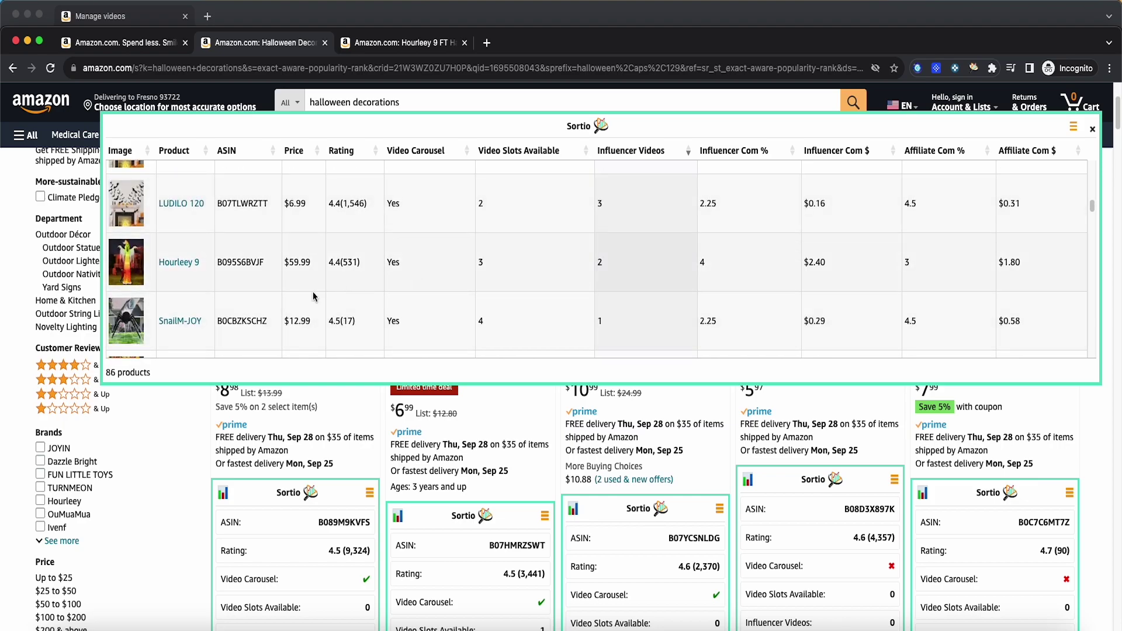
{"action": "scroll", "coordinate": [581, 306], "scroll_direction": "down", "scroll_amount": 3}
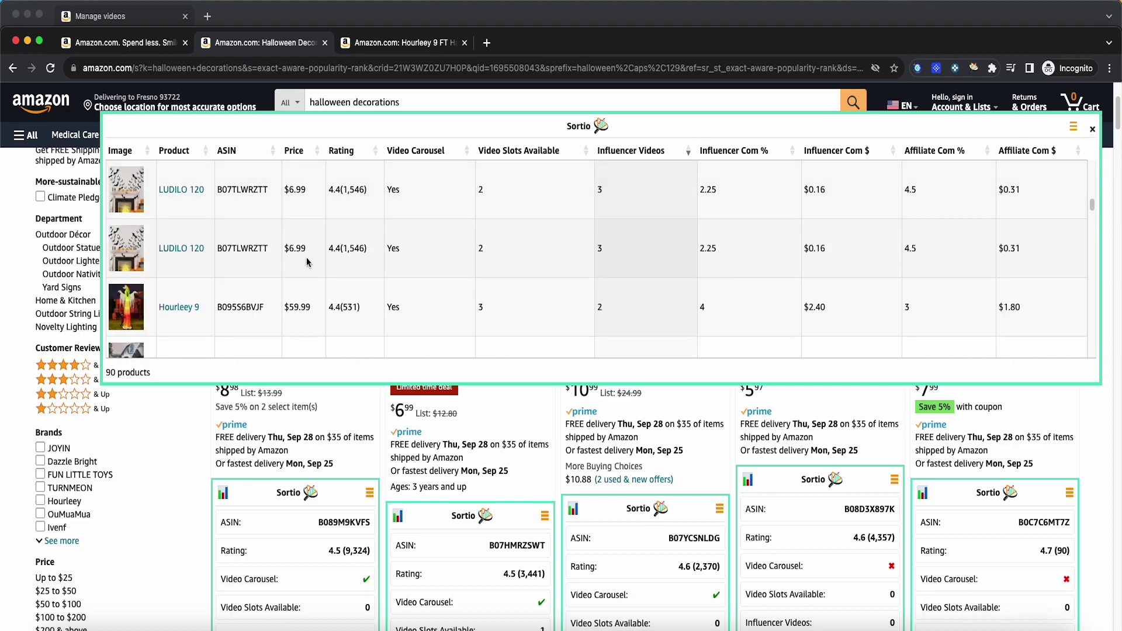
{"action": "right_click", "coordinate": [179, 252]}
{"action": "left_click", "coordinate": [193, 253]}
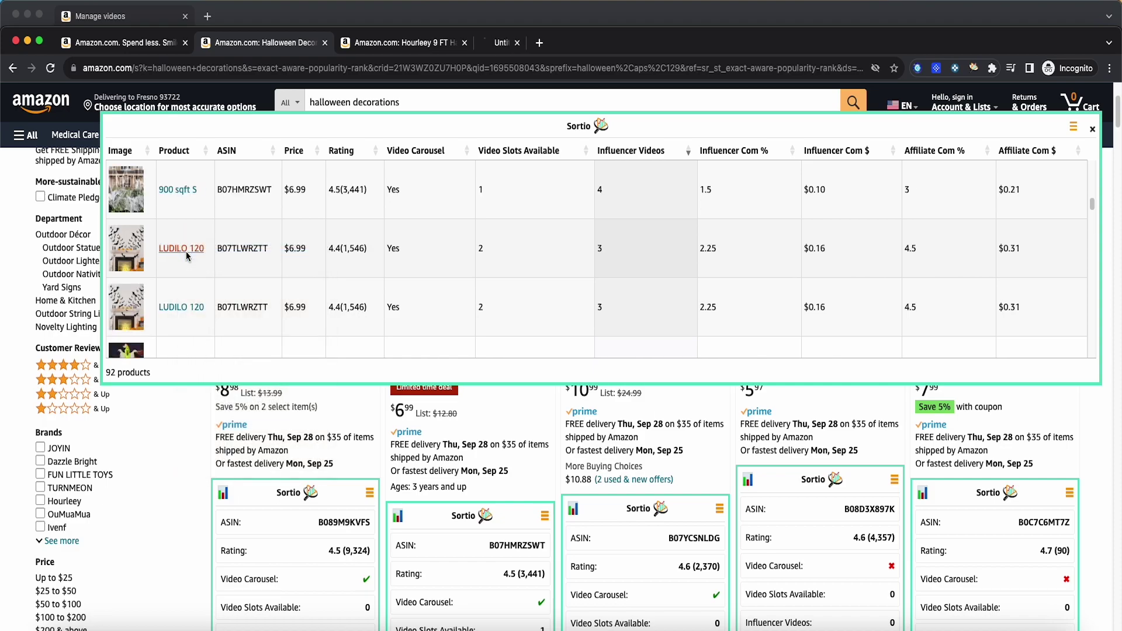
Step: Close the Sortio table and review Zoof's Opportunity Analyzer sales figures for halloween decorations
{"action": "left_click", "coordinate": [1092, 129]}
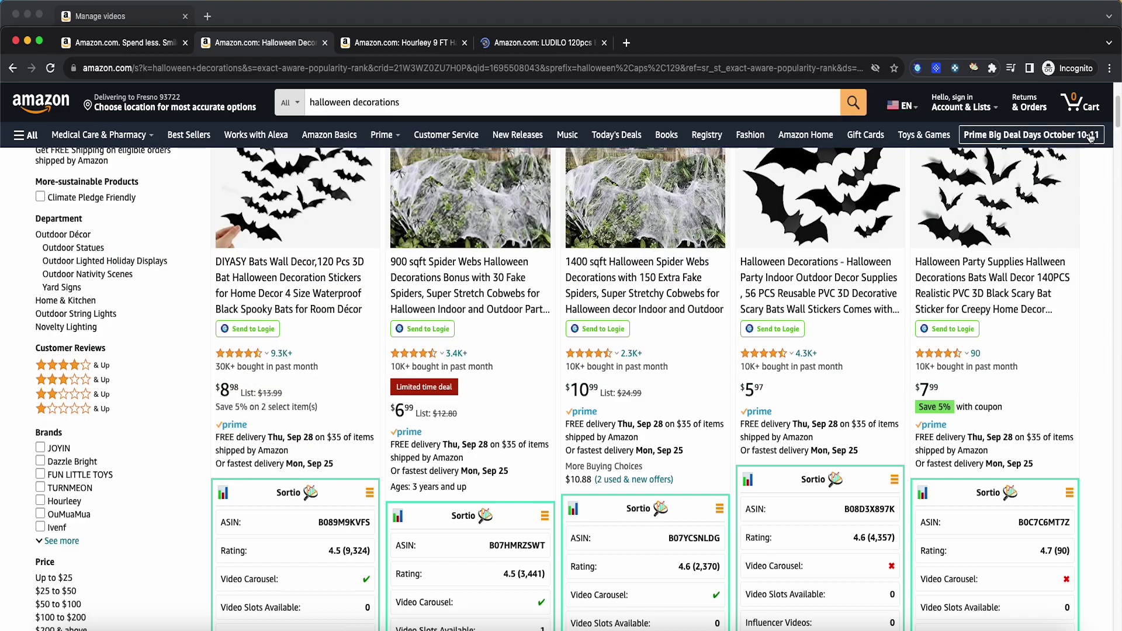
{"action": "left_click", "coordinate": [936, 68]}
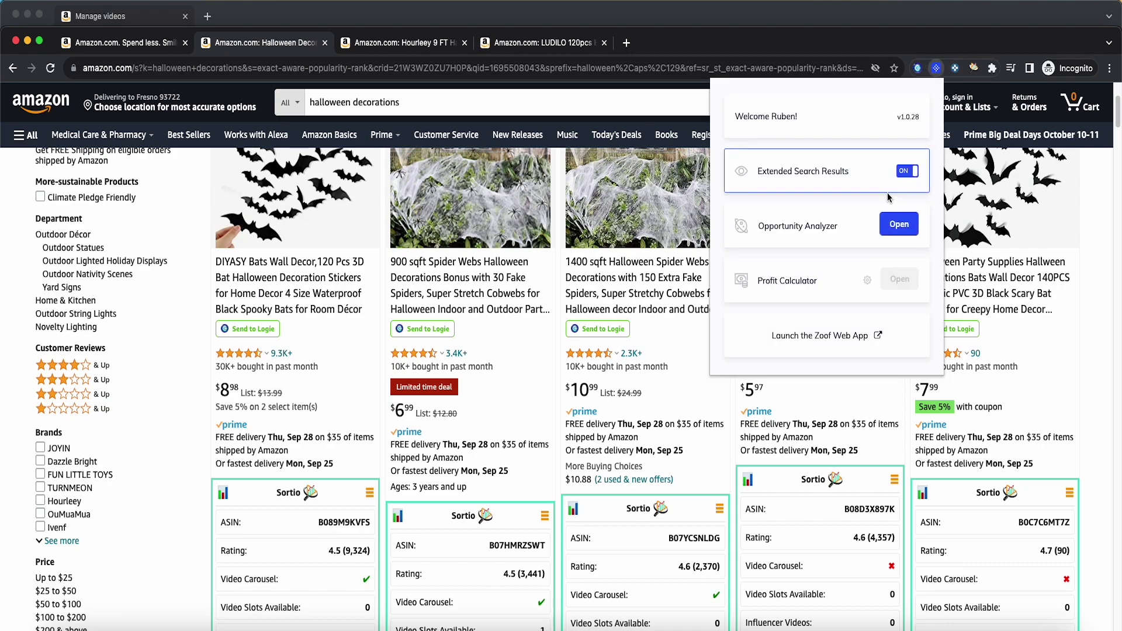
{"action": "left_click", "coordinate": [892, 226]}
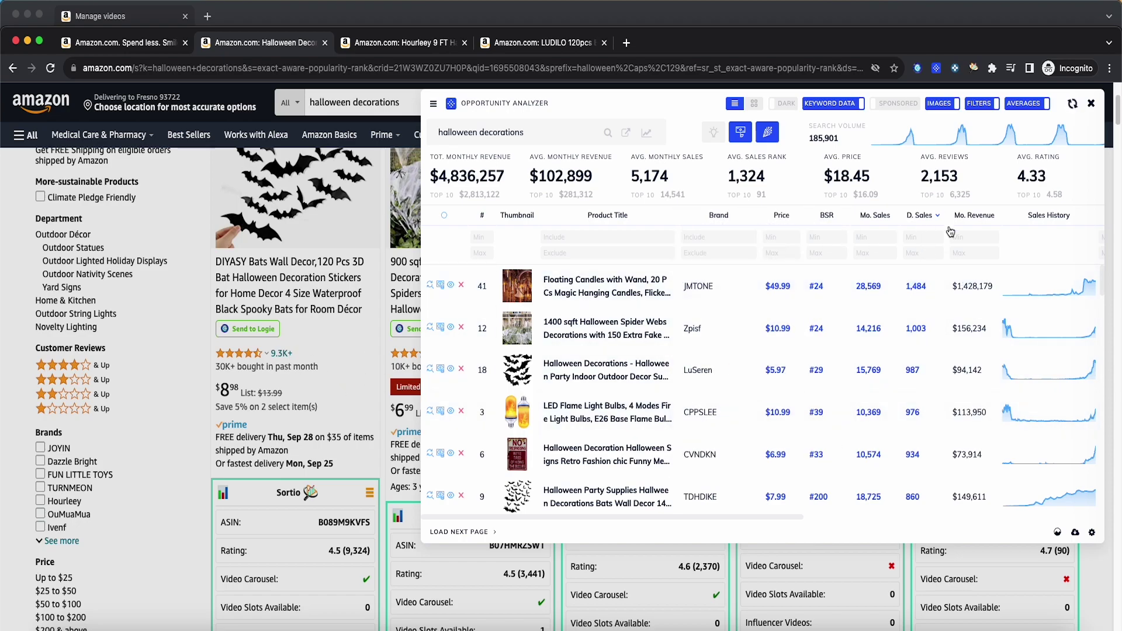
{"action": "scroll", "coordinate": [880, 385], "scroll_direction": "down", "scroll_amount": 2}
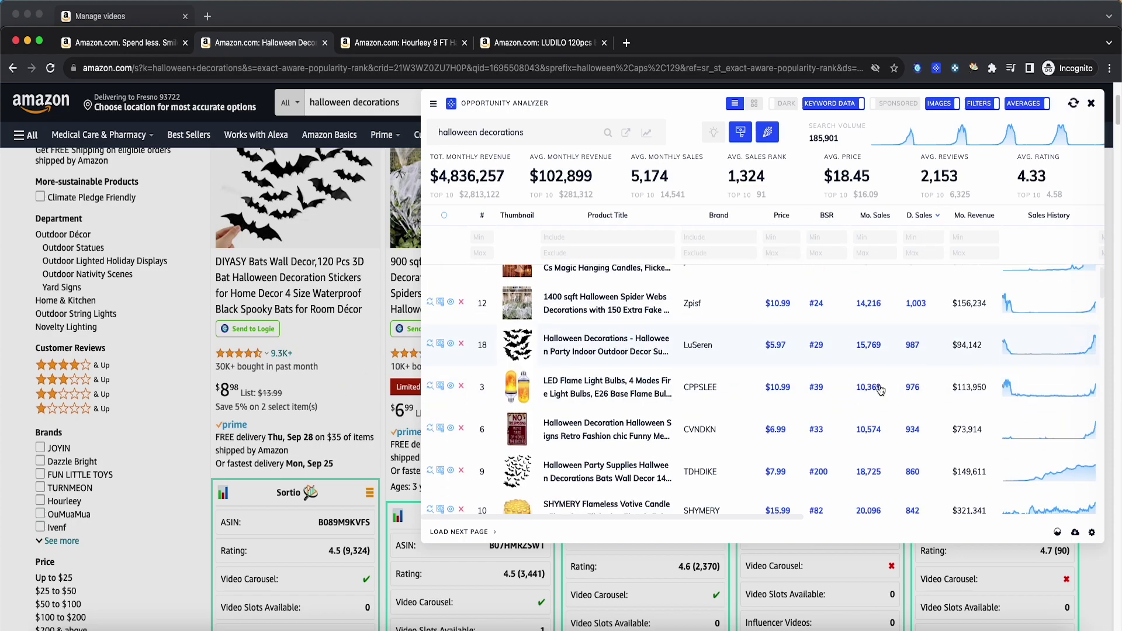
{"action": "scroll", "coordinate": [880, 389], "scroll_direction": "down", "scroll_amount": 20}
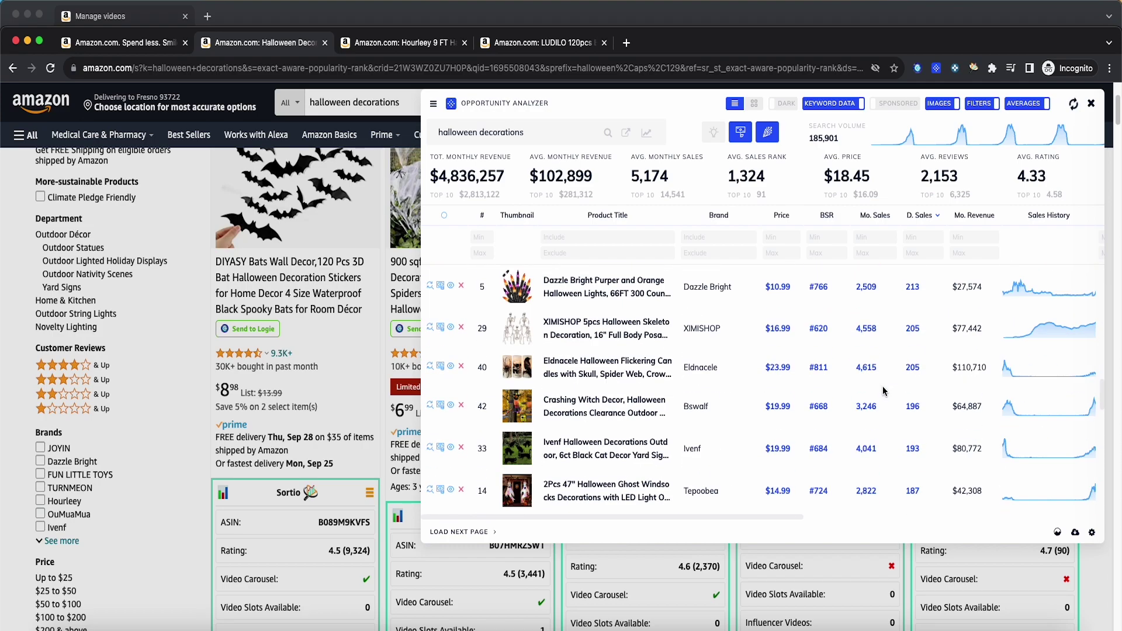
{"action": "scroll", "coordinate": [883, 388], "scroll_direction": "down", "scroll_amount": 15}
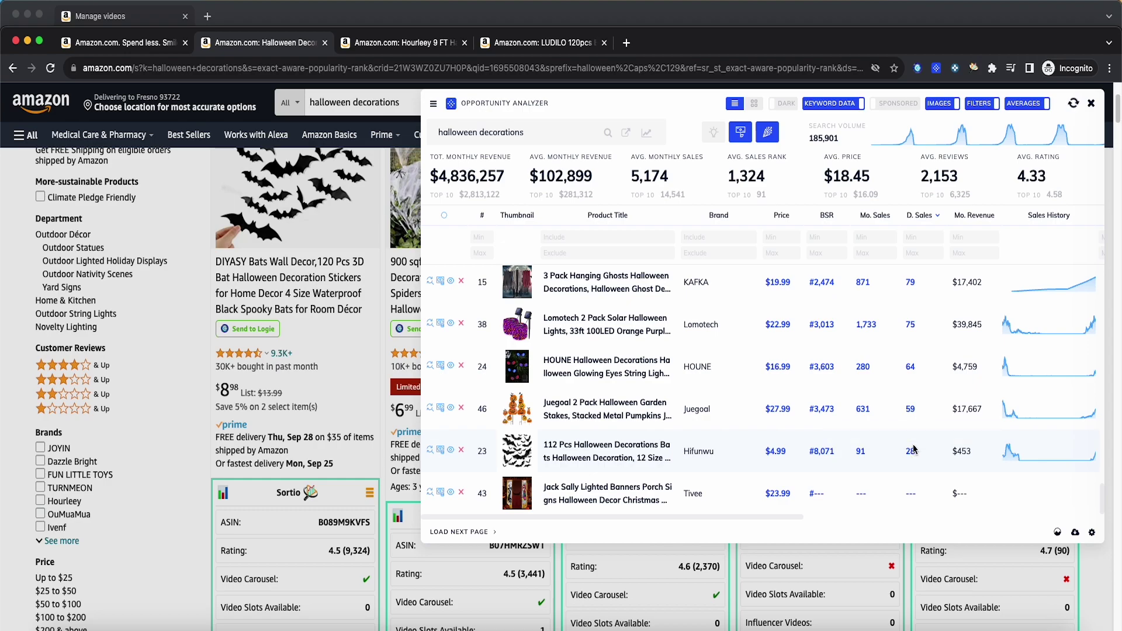
{"action": "scroll", "coordinate": [909, 405], "scroll_direction": "up", "scroll_amount": 20}
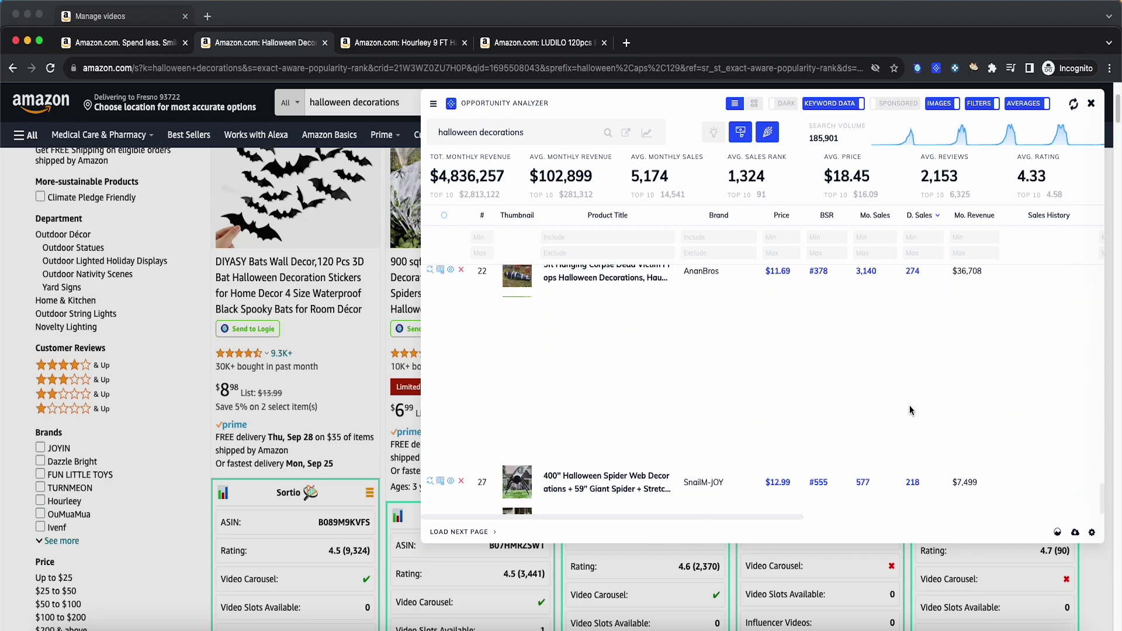
{"action": "scroll", "coordinate": [909, 405], "scroll_direction": "up", "scroll_amount": 2}
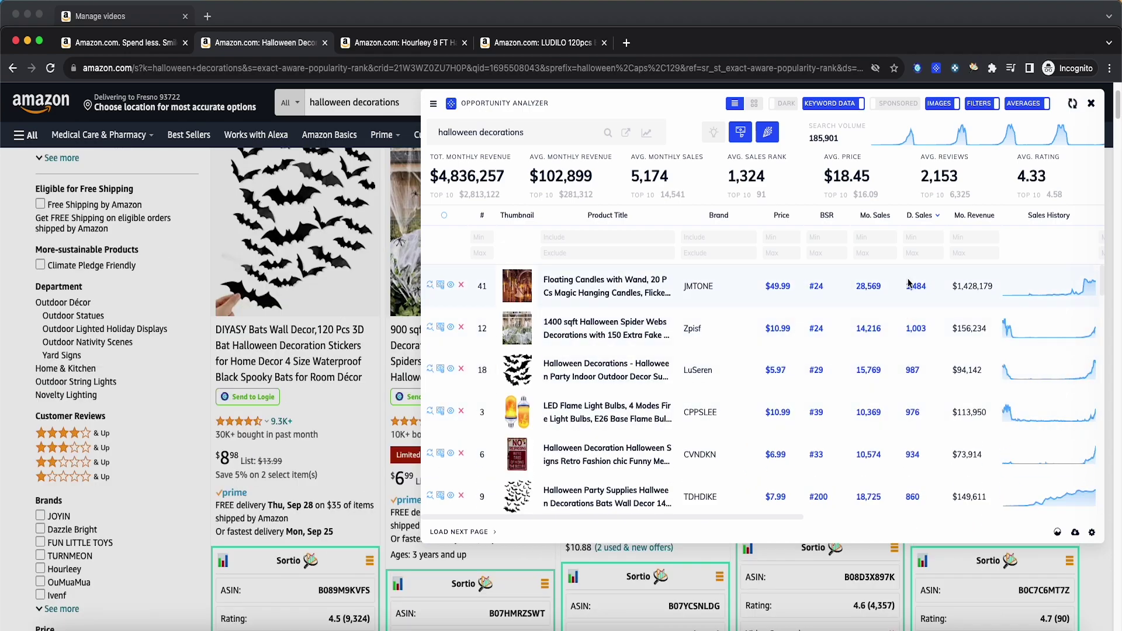
{"action": "left_click", "coordinate": [1091, 104]}
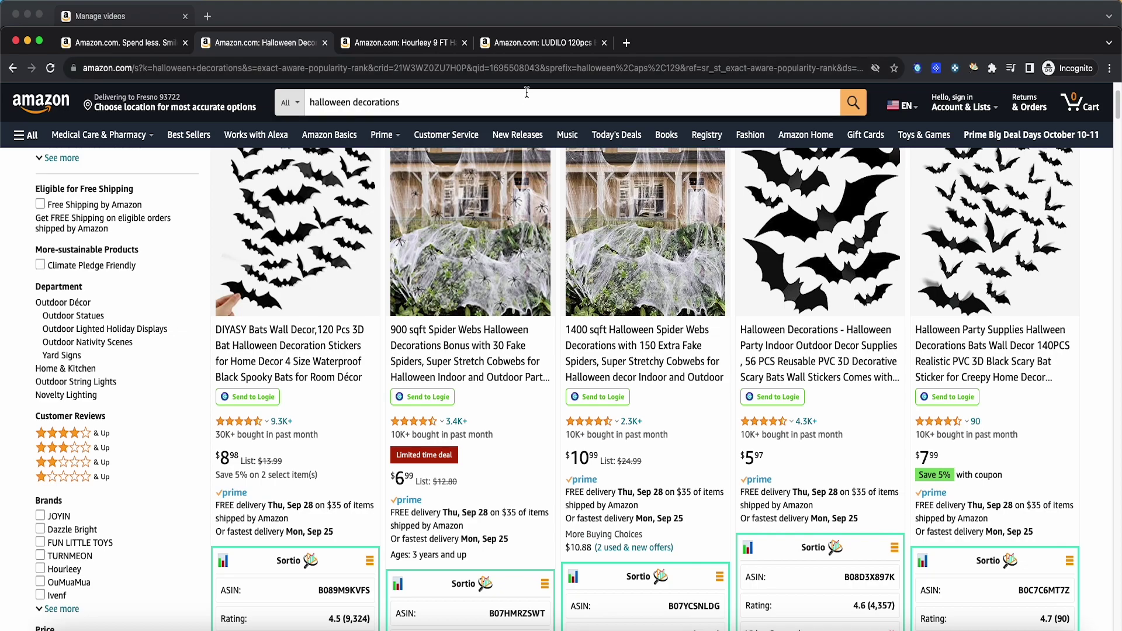
Step: Briefly open the Sortio table, then review the Opportunity Analyzer figures a second time
{"action": "scroll", "coordinate": [351, 327], "scroll_direction": "down", "scroll_amount": 3}
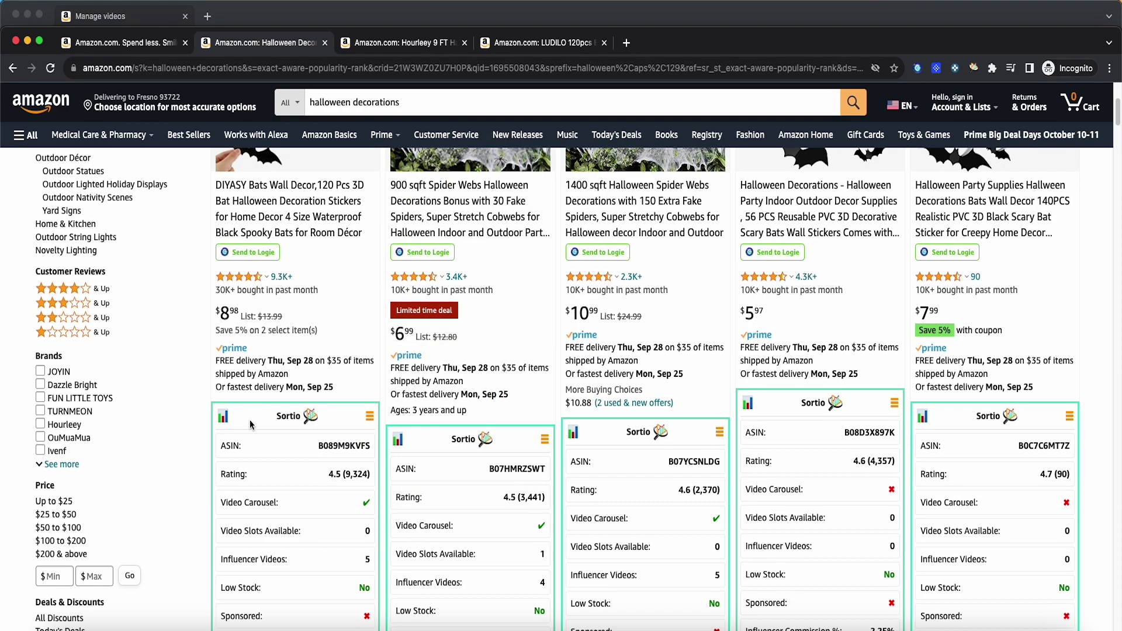
{"action": "left_click", "coordinate": [223, 420]}
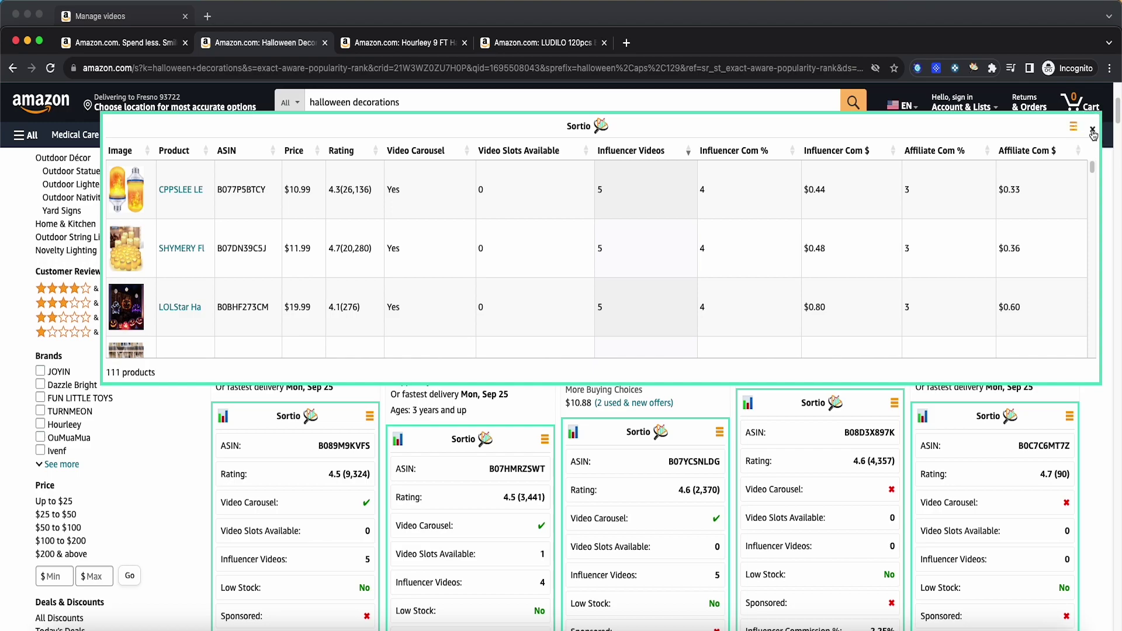
{"action": "left_click", "coordinate": [1092, 131]}
{"action": "left_click", "coordinate": [936, 68]}
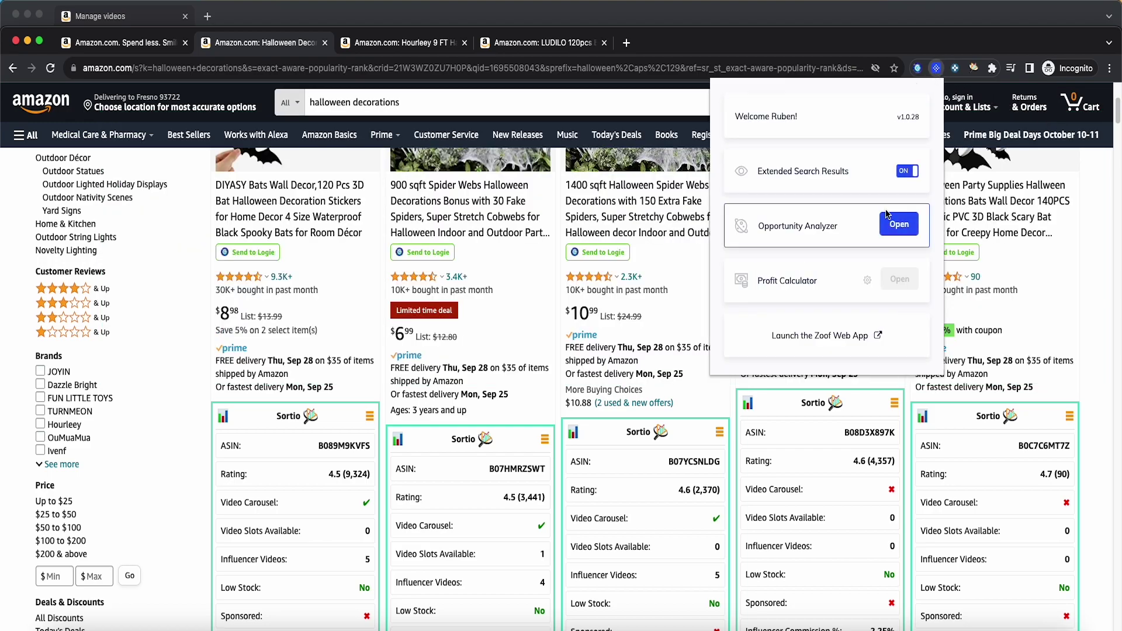
{"action": "left_click", "coordinate": [897, 224]}
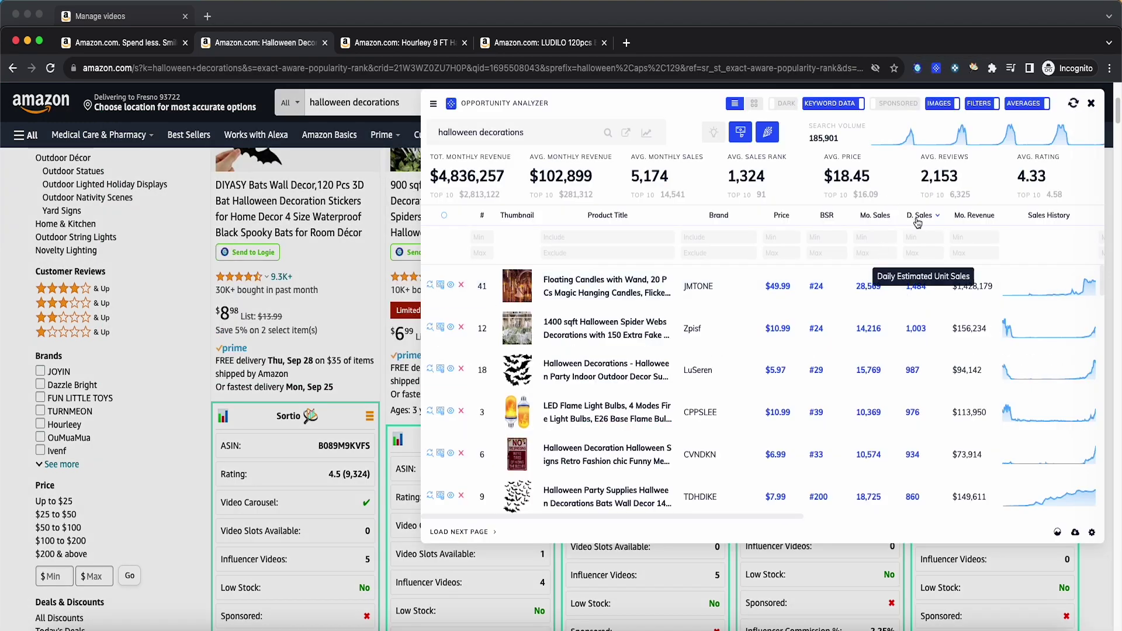
{"action": "scroll", "coordinate": [918, 298], "scroll_direction": "down", "scroll_amount": 3}
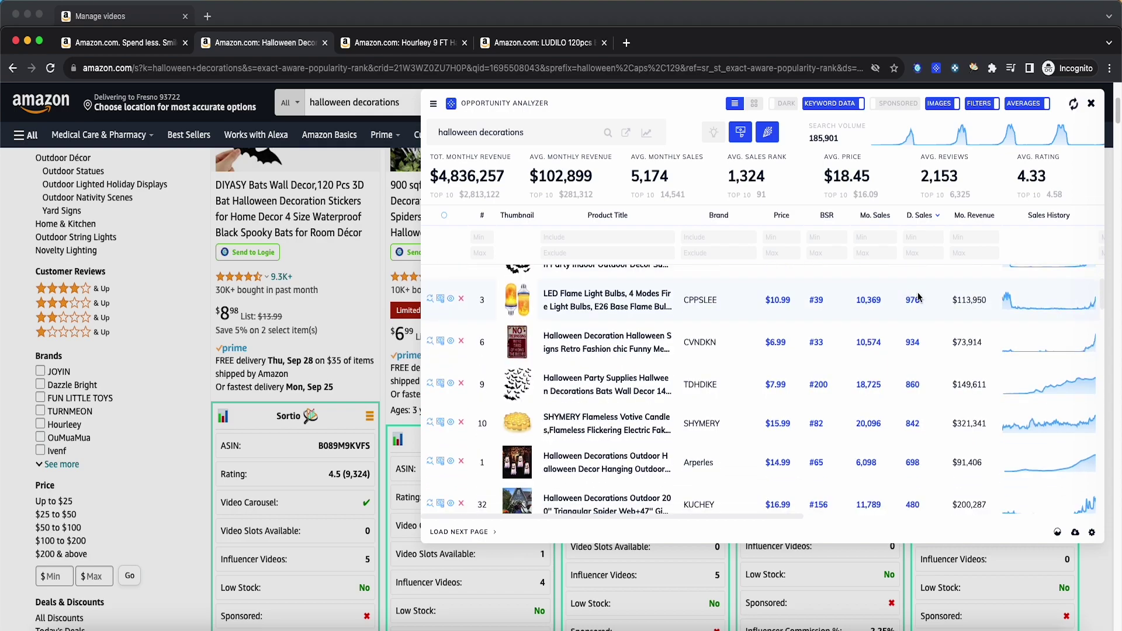
{"action": "scroll", "coordinate": [916, 315], "scroll_direction": "down", "scroll_amount": 5}
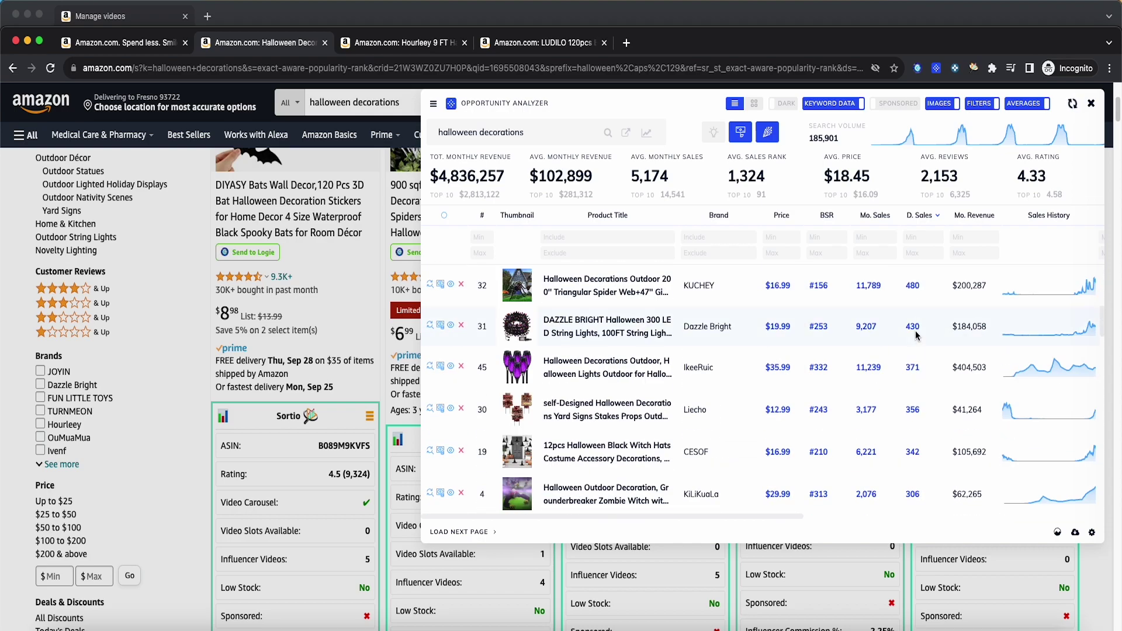
{"action": "scroll", "coordinate": [916, 334], "scroll_direction": "down", "scroll_amount": 10}
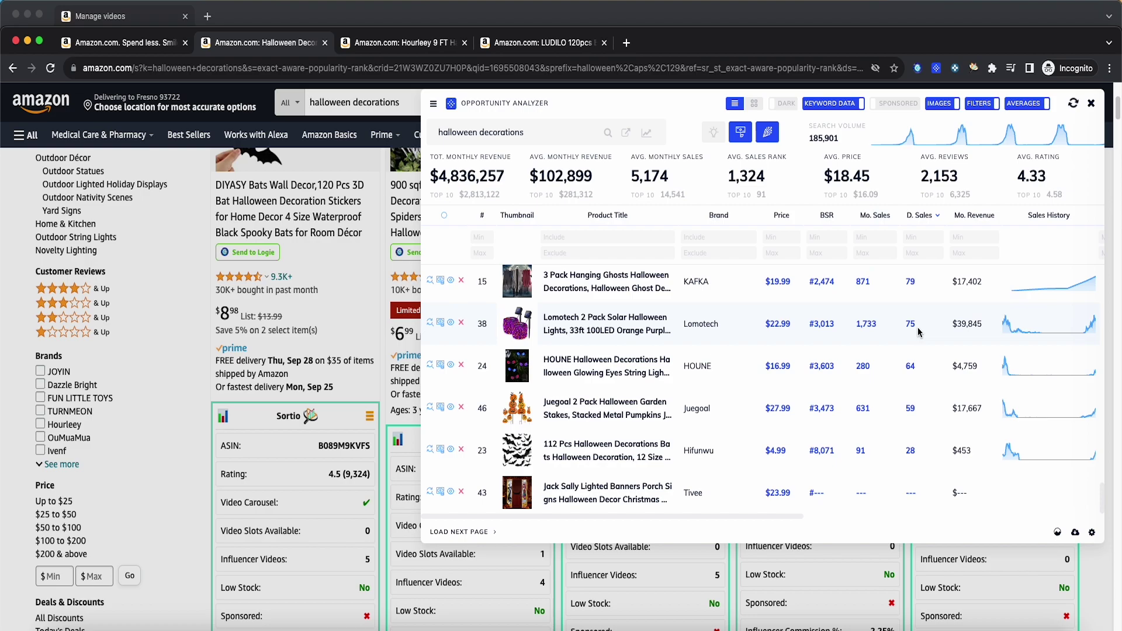
{"action": "scroll", "coordinate": [918, 333], "scroll_direction": "down", "scroll_amount": 5}
{"action": "scroll", "coordinate": [916, 327], "scroll_direction": "up", "scroll_amount": 15}
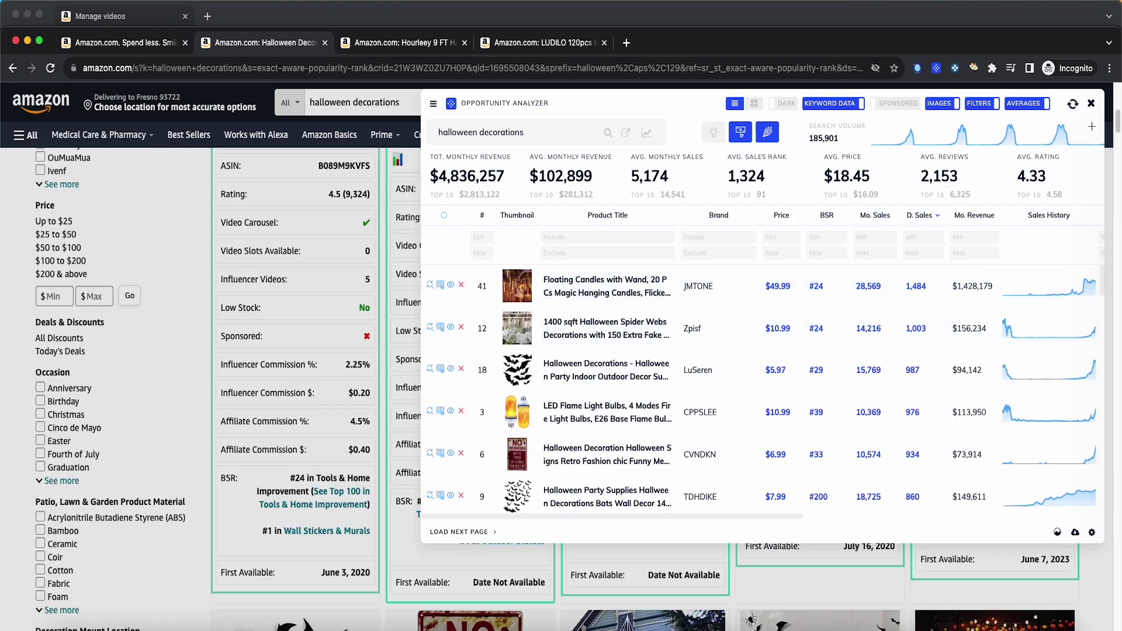
{"action": "left_click", "coordinate": [1091, 102]}
Step: Open the Sortio table of all 123 products, then go to the LUDILO 120 page
{"action": "scroll", "coordinate": [1020, 187], "scroll_direction": "up", "scroll_amount": 10}
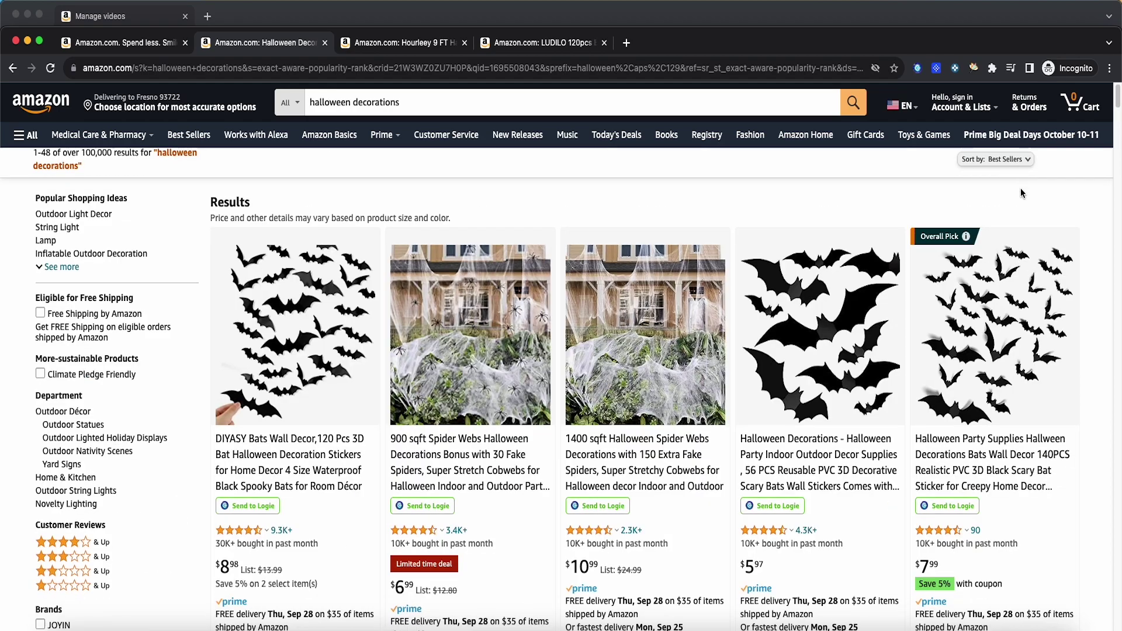
{"action": "left_click", "coordinate": [1006, 159]}
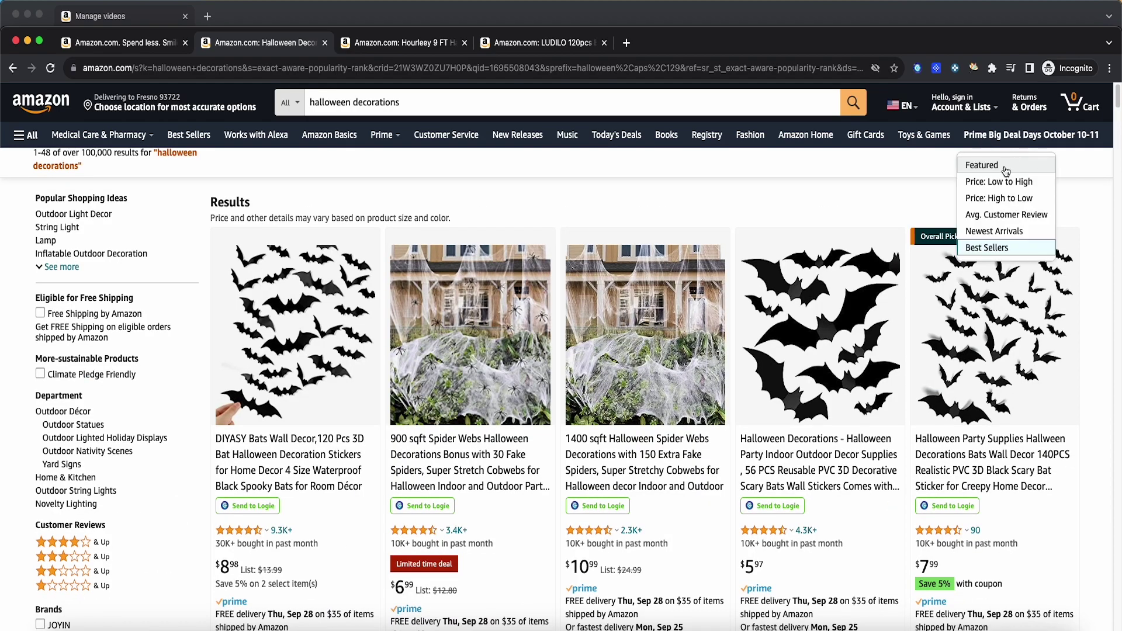
{"action": "left_click", "coordinate": [1081, 171]}
{"action": "scroll", "coordinate": [620, 393], "scroll_direction": "down", "scroll_amount": 4}
{"action": "left_click", "coordinate": [746, 413]}
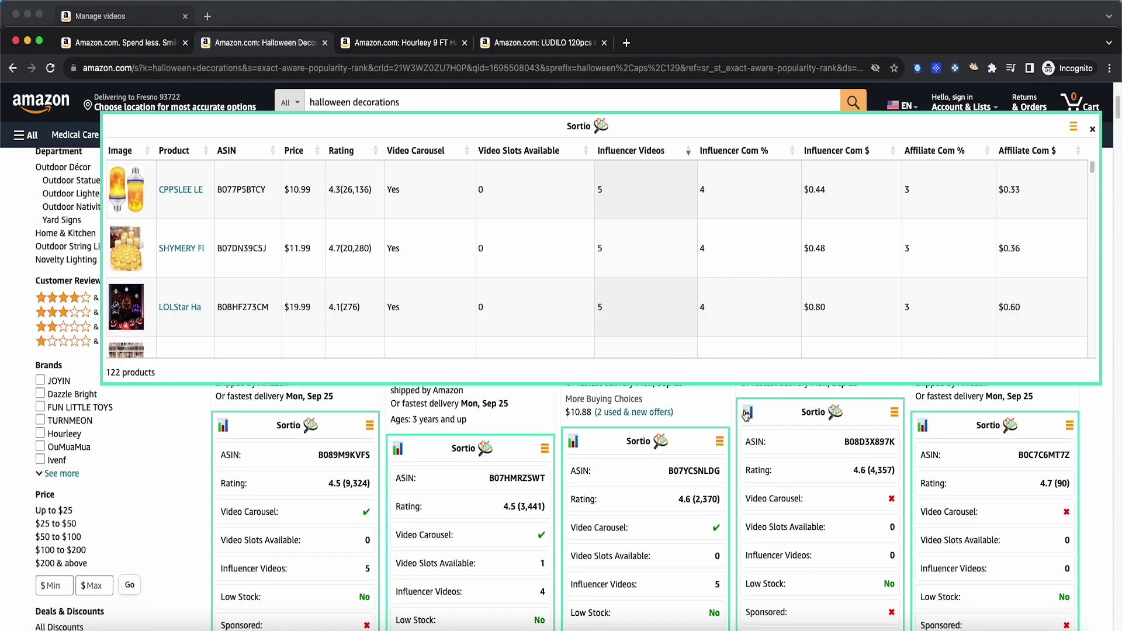
{"action": "left_click", "coordinate": [557, 44]}
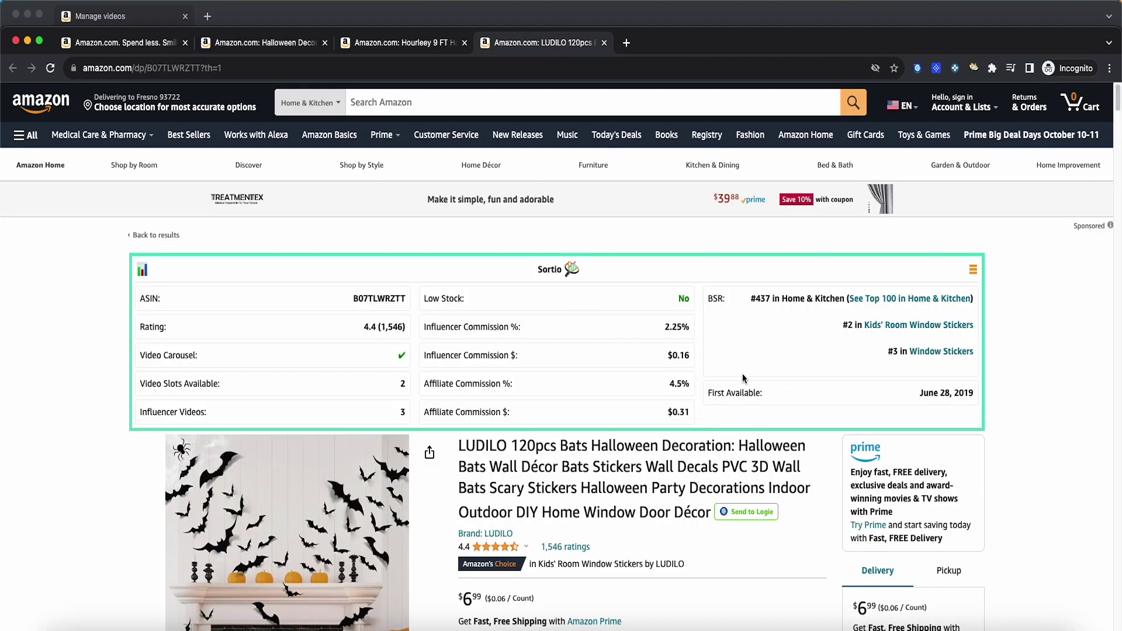
{"action": "scroll", "coordinate": [514, 353], "scroll_direction": "down", "scroll_amount": 4}
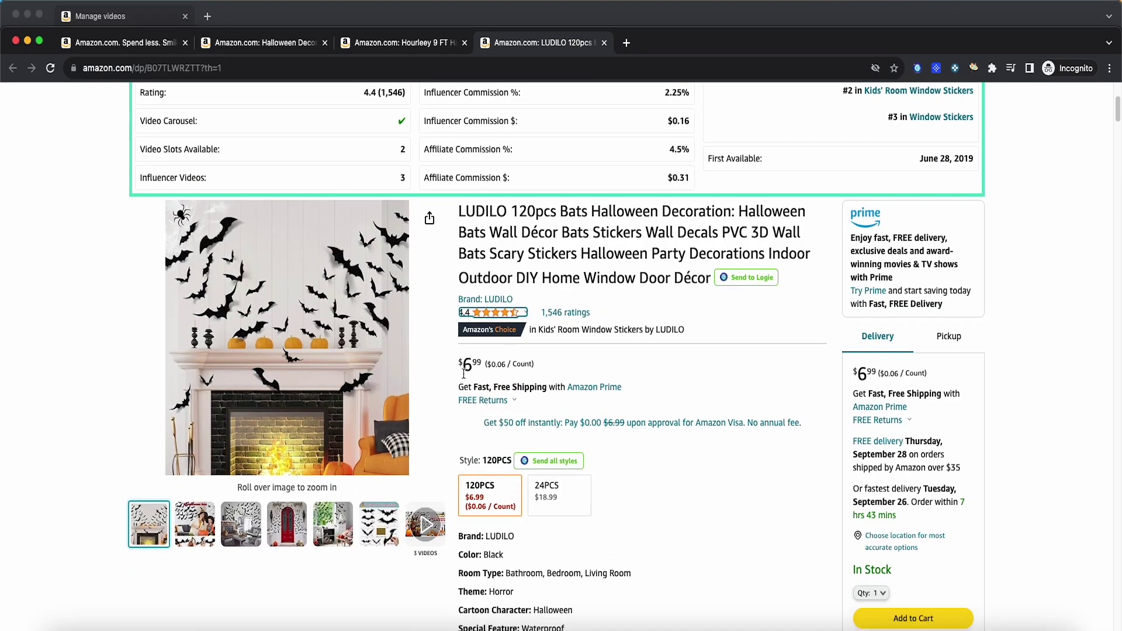
{"action": "scroll", "coordinate": [551, 368], "scroll_direction": "up", "scroll_amount": 2}
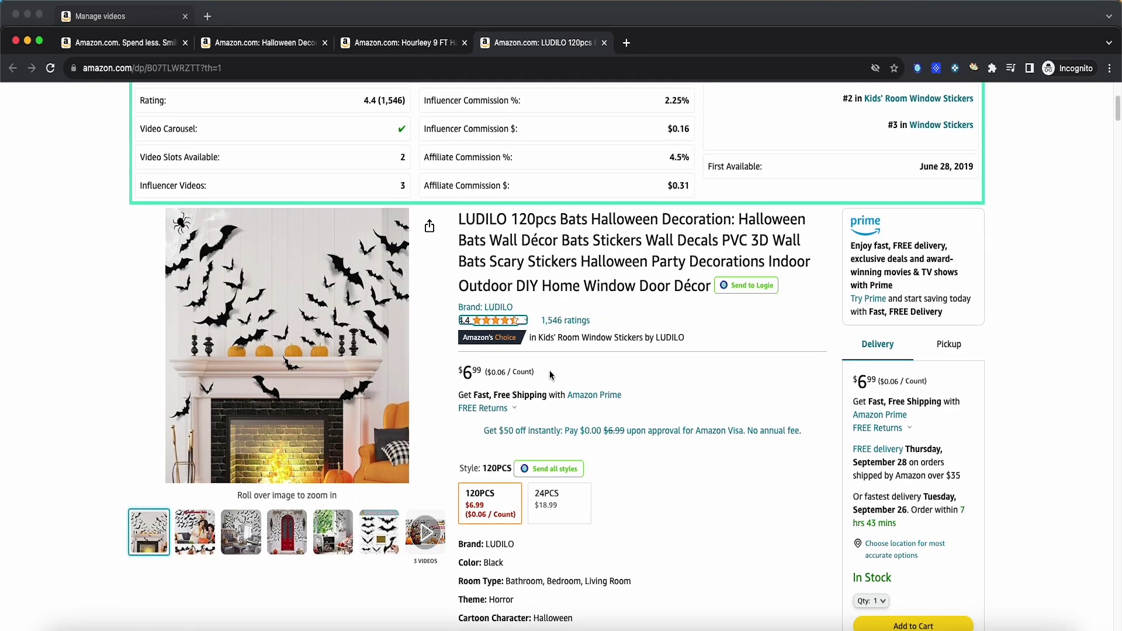
{"action": "scroll", "coordinate": [574, 332], "scroll_direction": "up", "scroll_amount": 1}
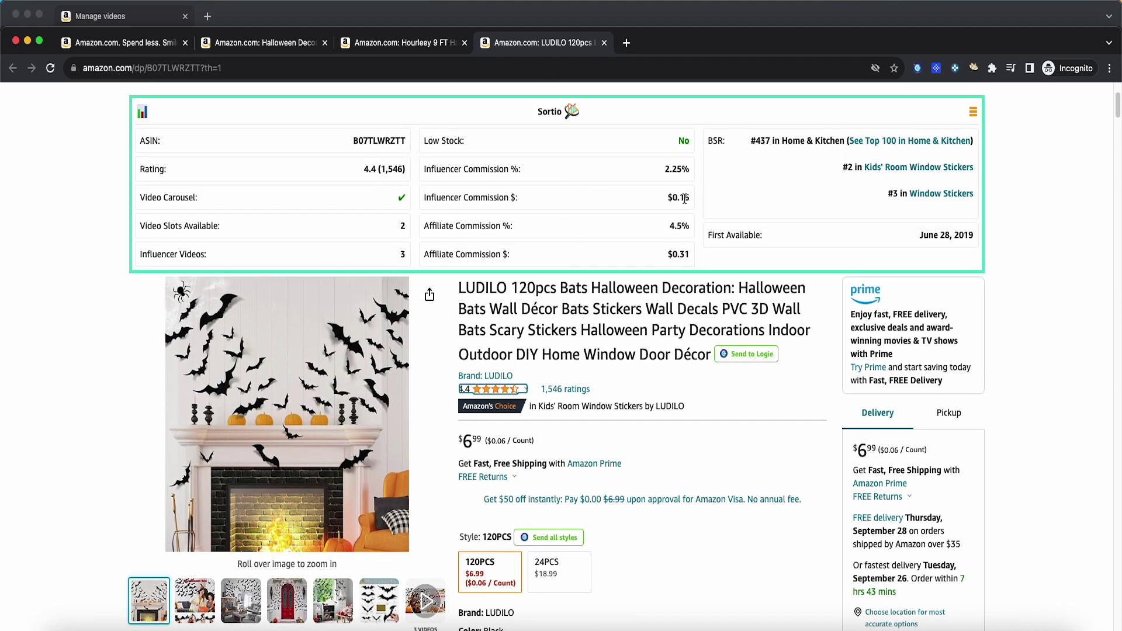
{"action": "scroll", "coordinate": [665, 325], "scroll_direction": "down", "scroll_amount": 3}
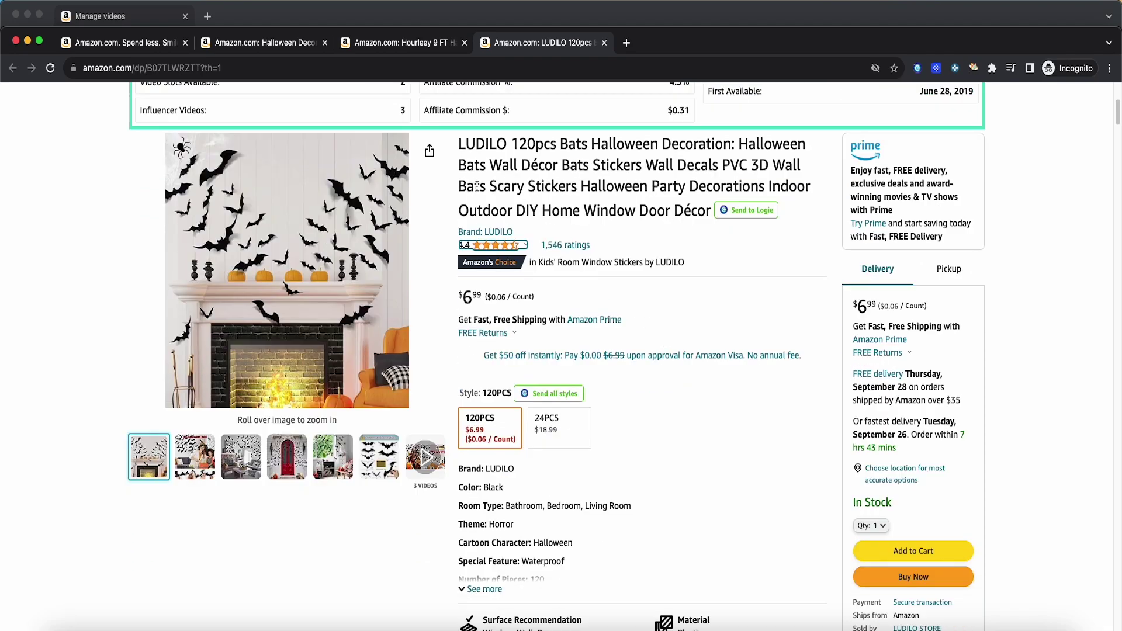
{"action": "left_click_drag", "start_coordinate": [460, 146], "coordinate": [710, 214]}
{"action": "scroll", "coordinate": [672, 293], "scroll_direction": "down", "scroll_amount": 1}
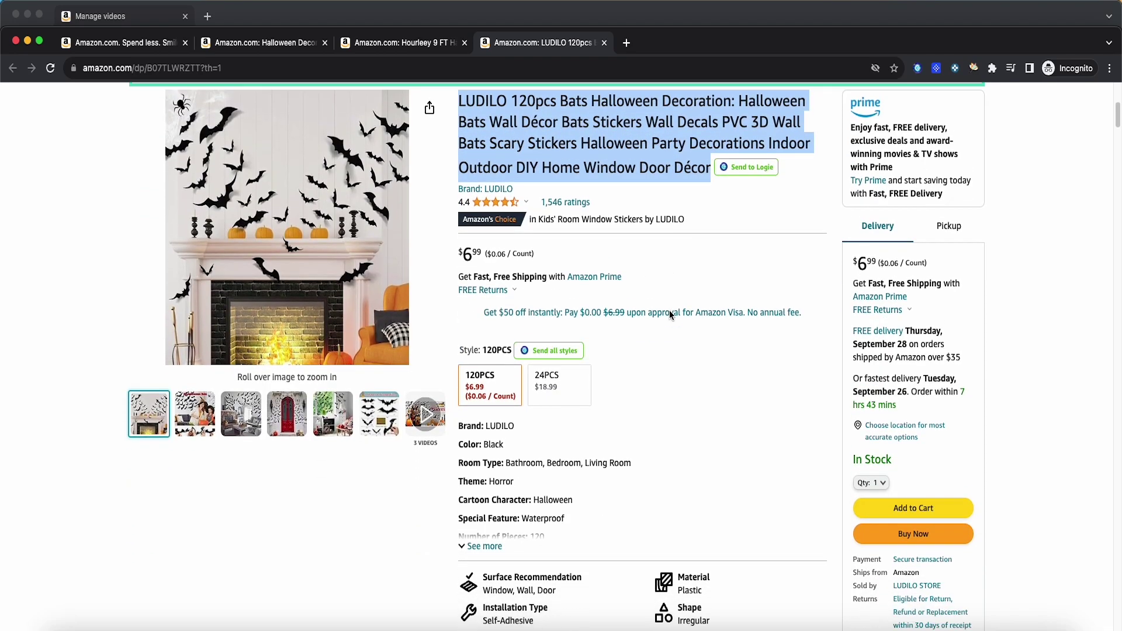
{"action": "mouse_move", "coordinate": [281, 131]}
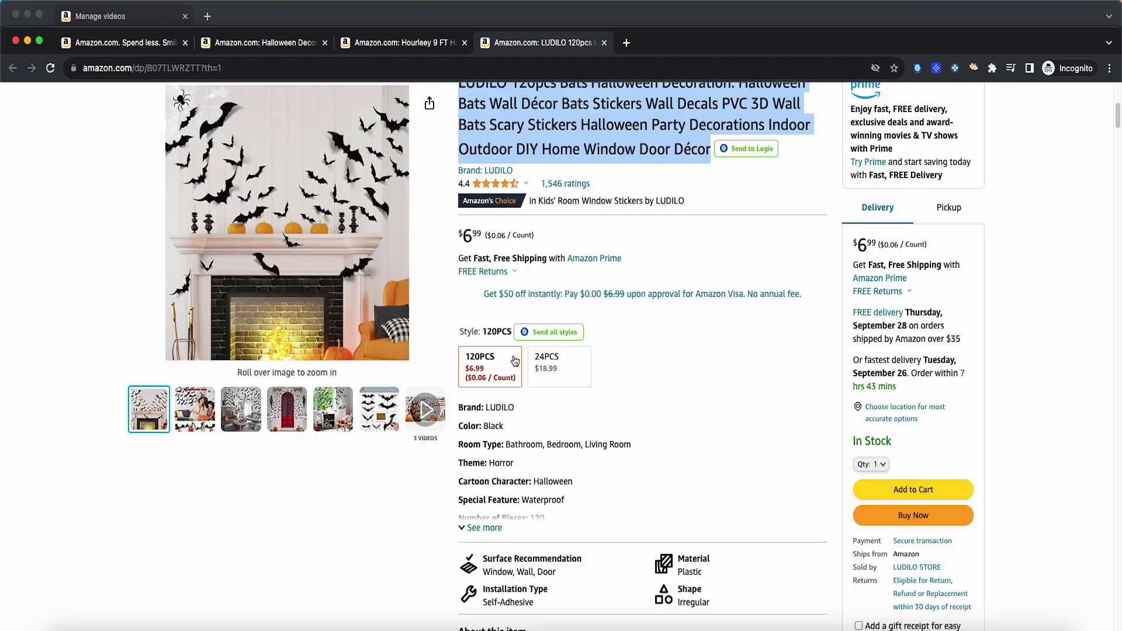
{"action": "scroll", "coordinate": [378, 236], "scroll_direction": "up", "scroll_amount": 4}
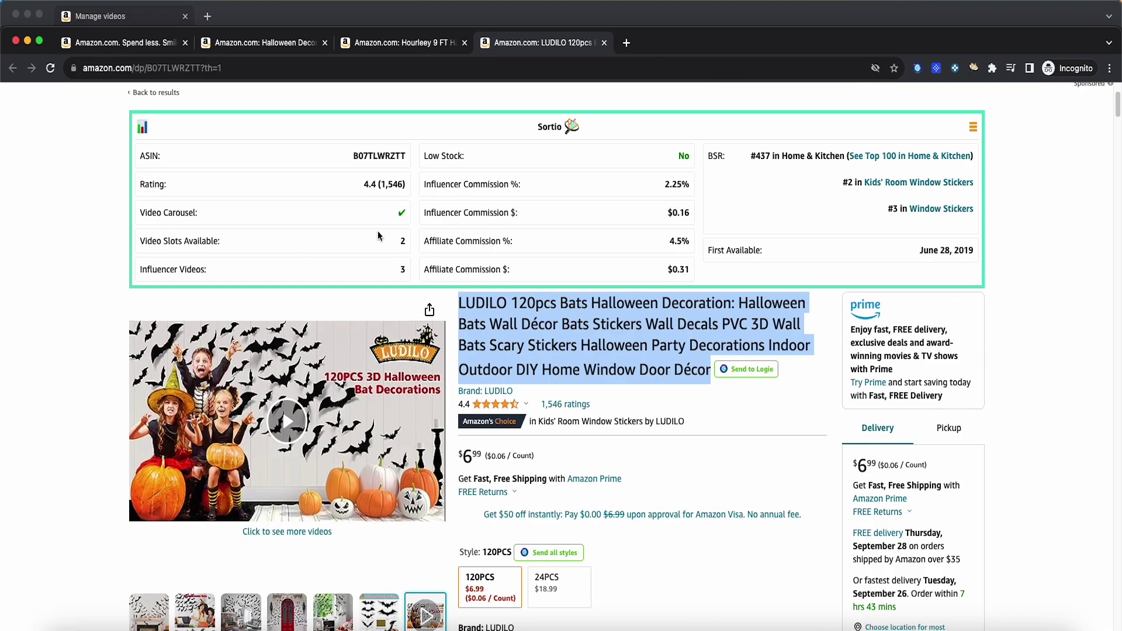
{"action": "left_click", "coordinate": [403, 271]}
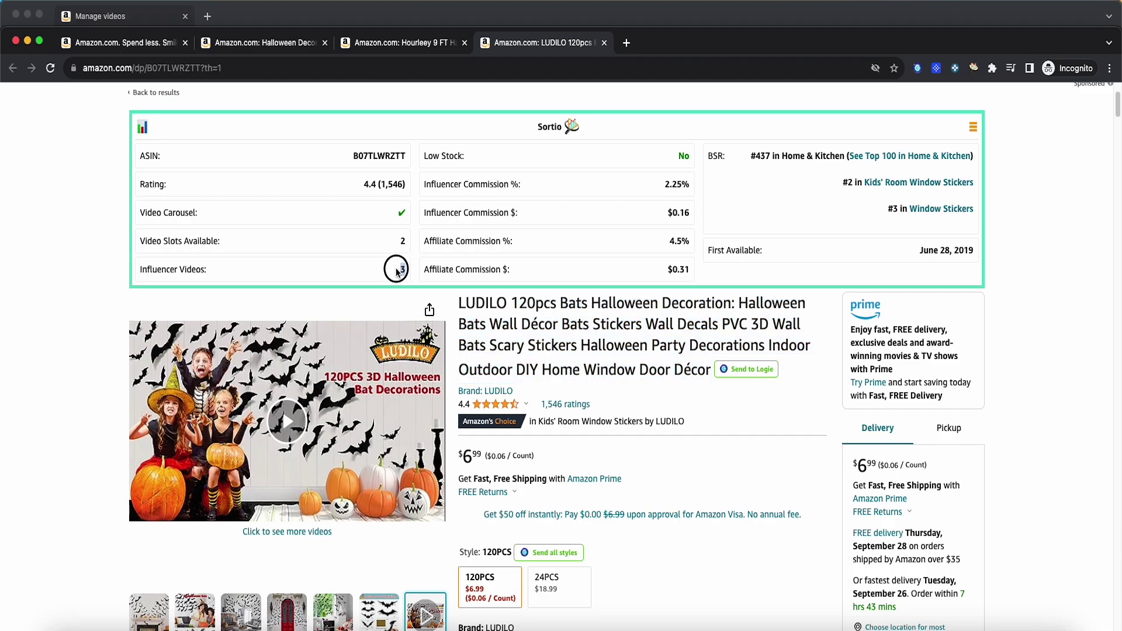
{"action": "double_click", "coordinate": [403, 241]}
{"action": "scroll", "coordinate": [517, 458], "scroll_direction": "down", "scroll_amount": 3}
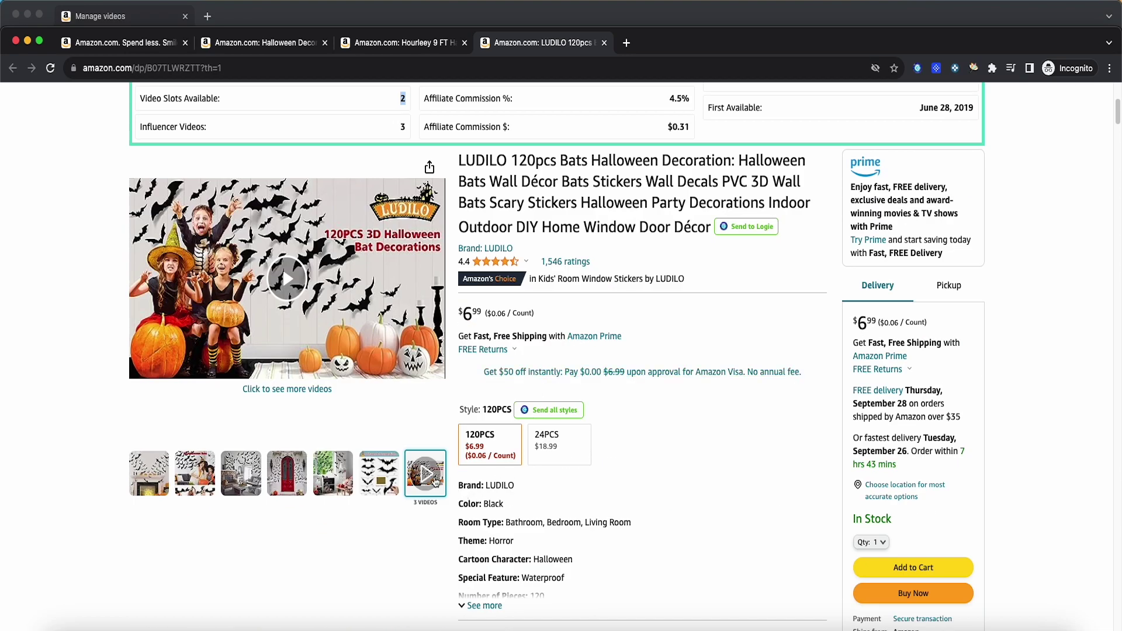
{"action": "left_click", "coordinate": [435, 481]}
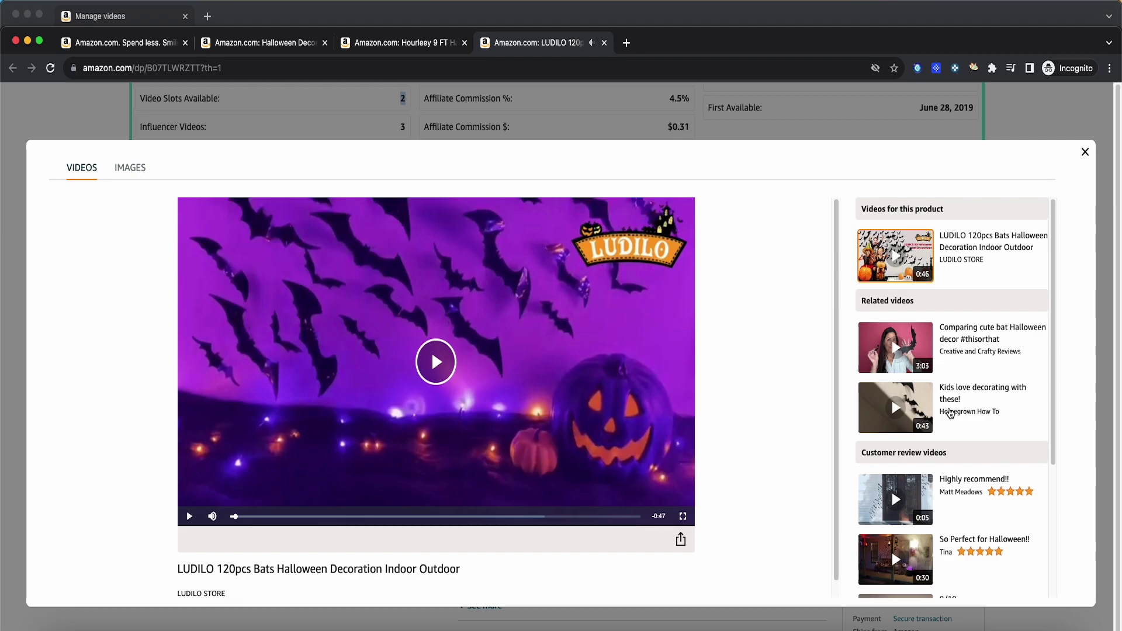
{"action": "left_click", "coordinate": [1087, 152]}
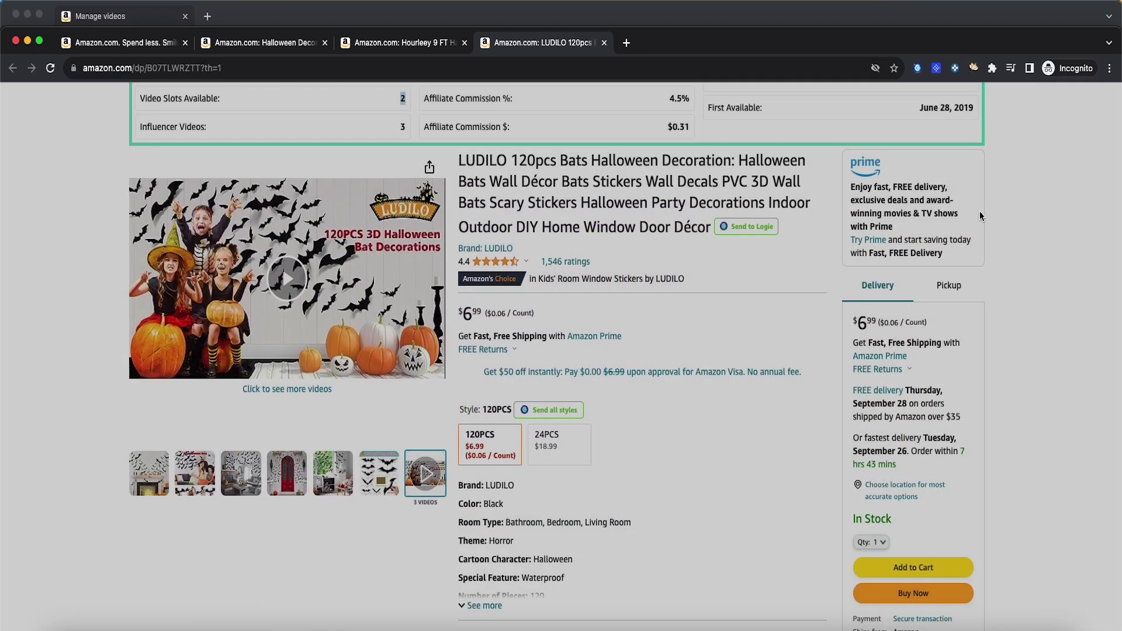
{"action": "scroll", "coordinate": [724, 365], "scroll_direction": "up", "scroll_amount": 4}
{"action": "scroll", "coordinate": [725, 370], "scroll_direction": "up", "scroll_amount": 1}
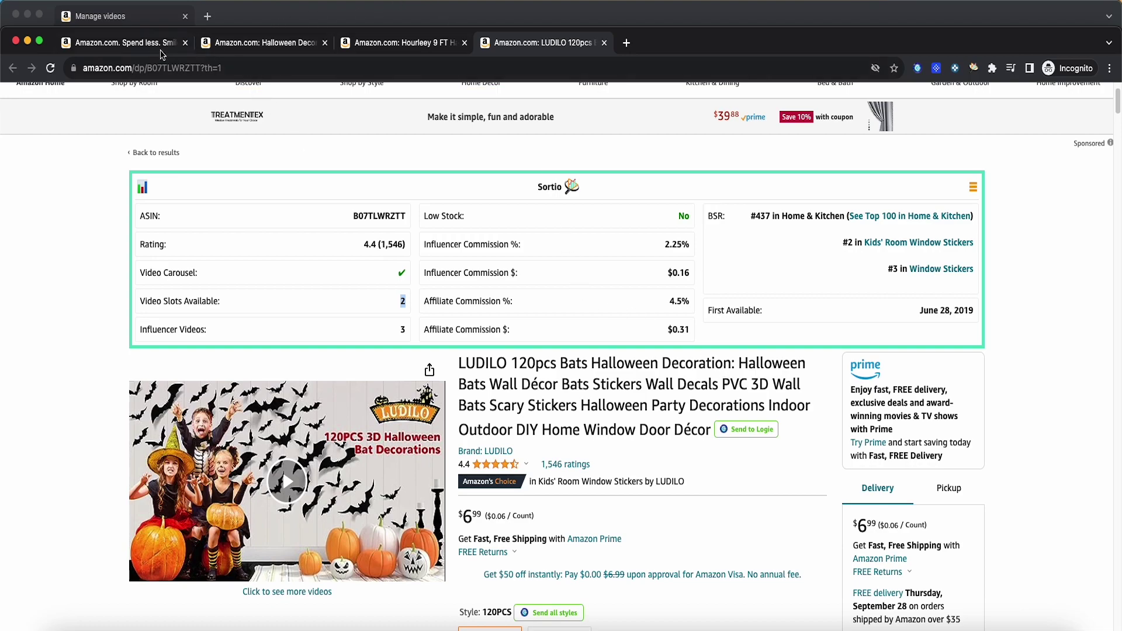
{"action": "left_click", "coordinate": [141, 48]}
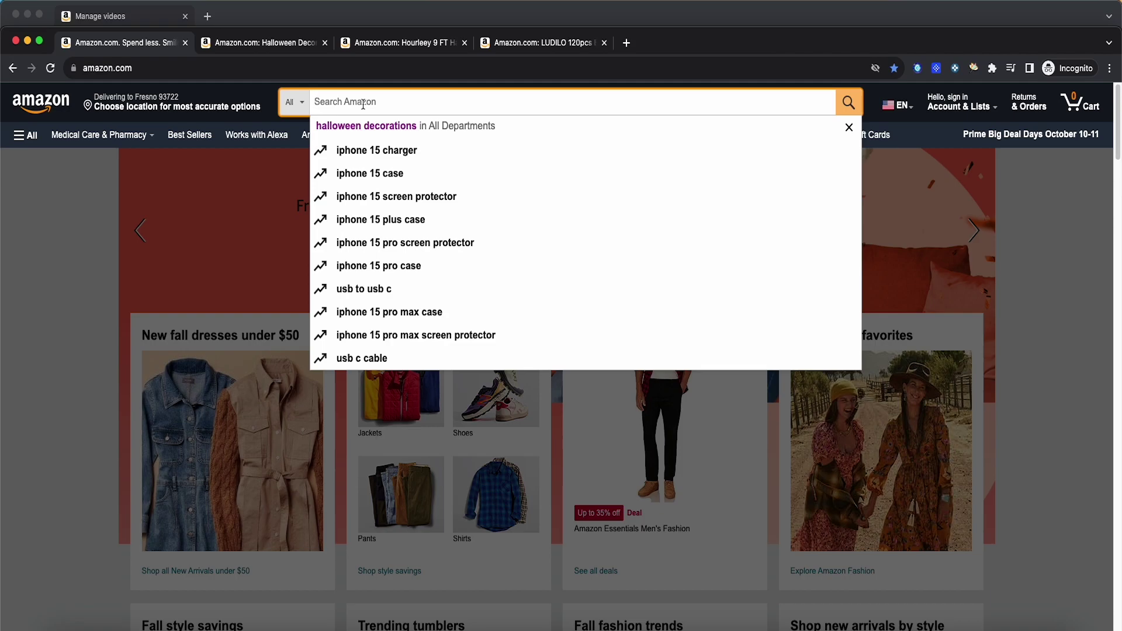
Step: Search Amazon for 'treadmill'
{"action": "type", "text": "treadmill"}
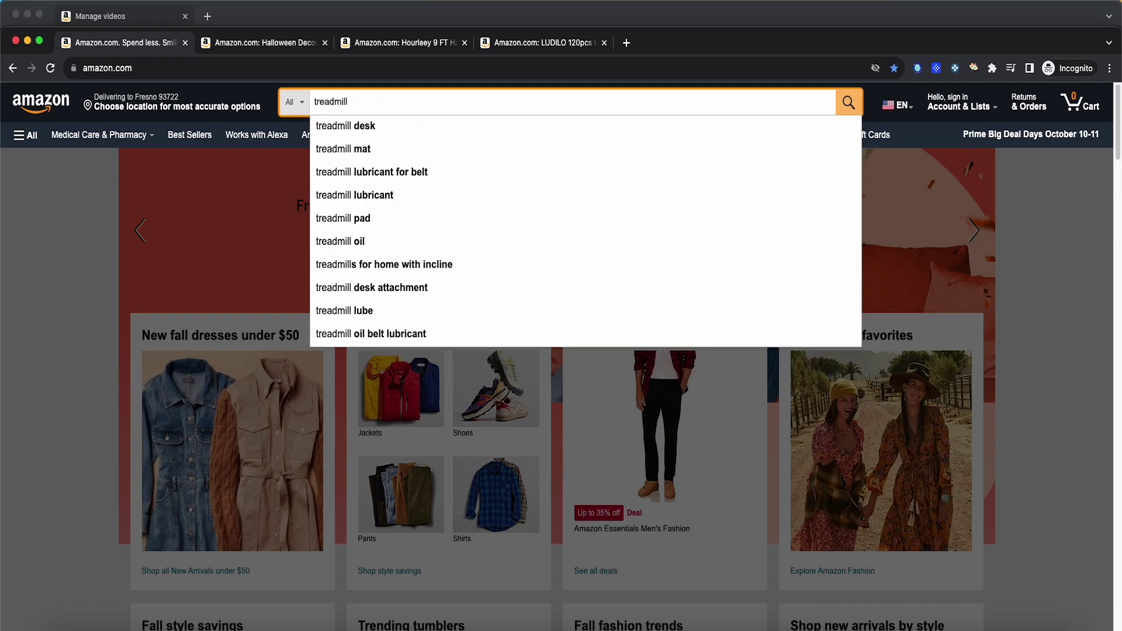
{"action": "key", "text": "Return"}
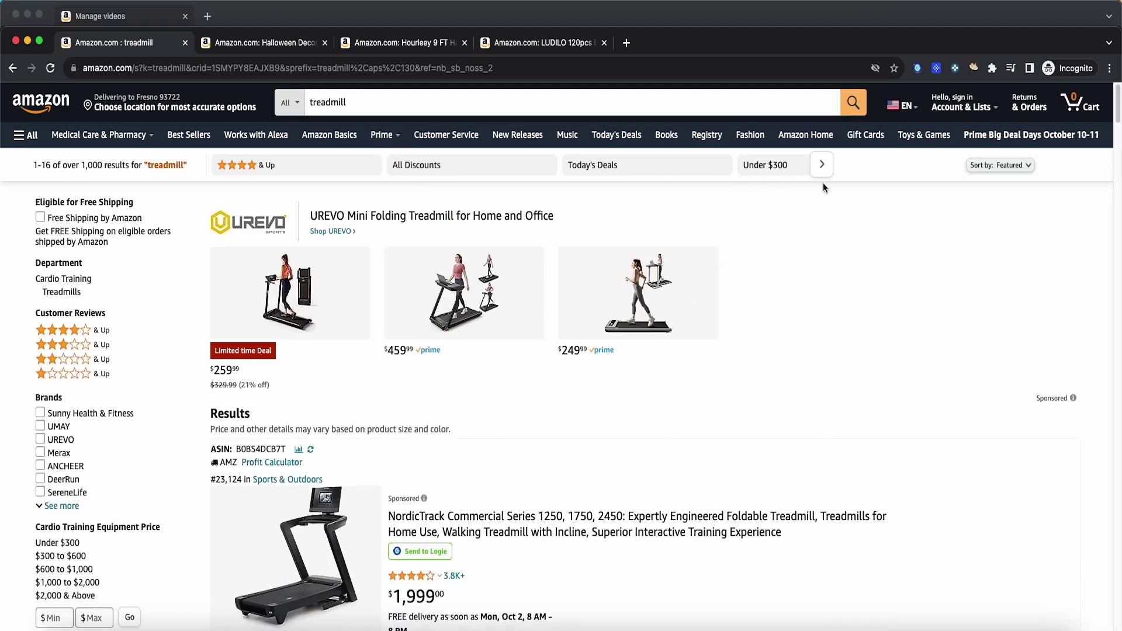
Step: Sort the treadmill results by Best Sellers and scroll to a walking pad's Sortio card
{"action": "left_click", "coordinate": [999, 166]}
{"action": "left_click", "coordinate": [996, 171]}
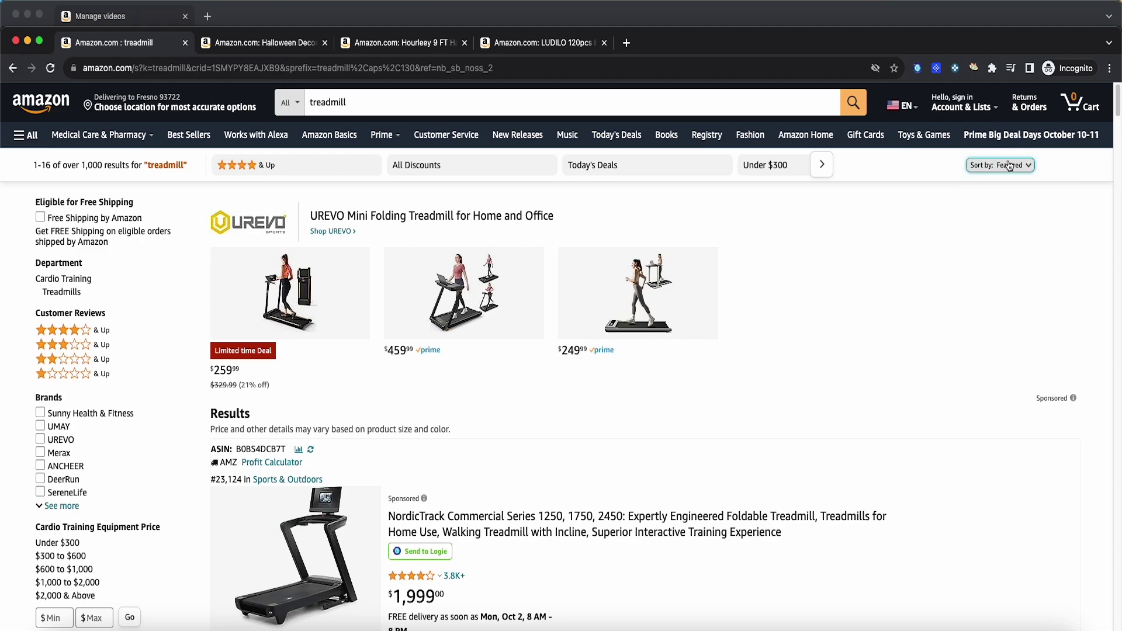
{"action": "left_click", "coordinate": [1000, 165]}
{"action": "left_click", "coordinate": [994, 253]}
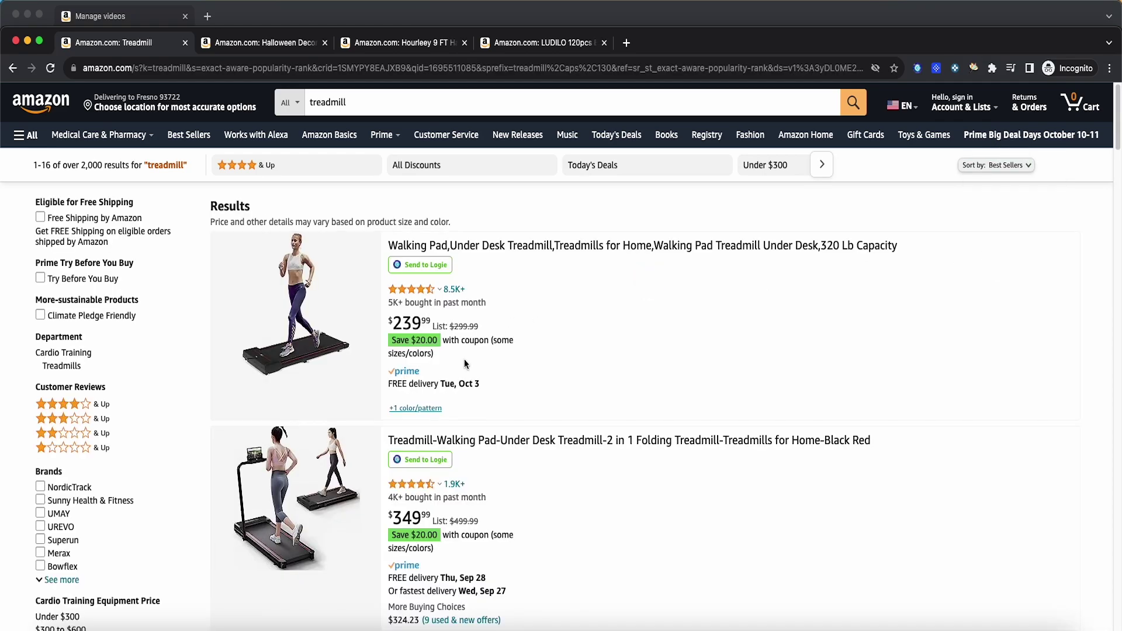
{"action": "scroll", "coordinate": [499, 377], "scroll_direction": "down", "scroll_amount": 2}
{"action": "scroll", "coordinate": [505, 360], "scroll_direction": "down", "scroll_amount": 2}
{"action": "scroll", "coordinate": [503, 359], "scroll_direction": "up", "scroll_amount": 3}
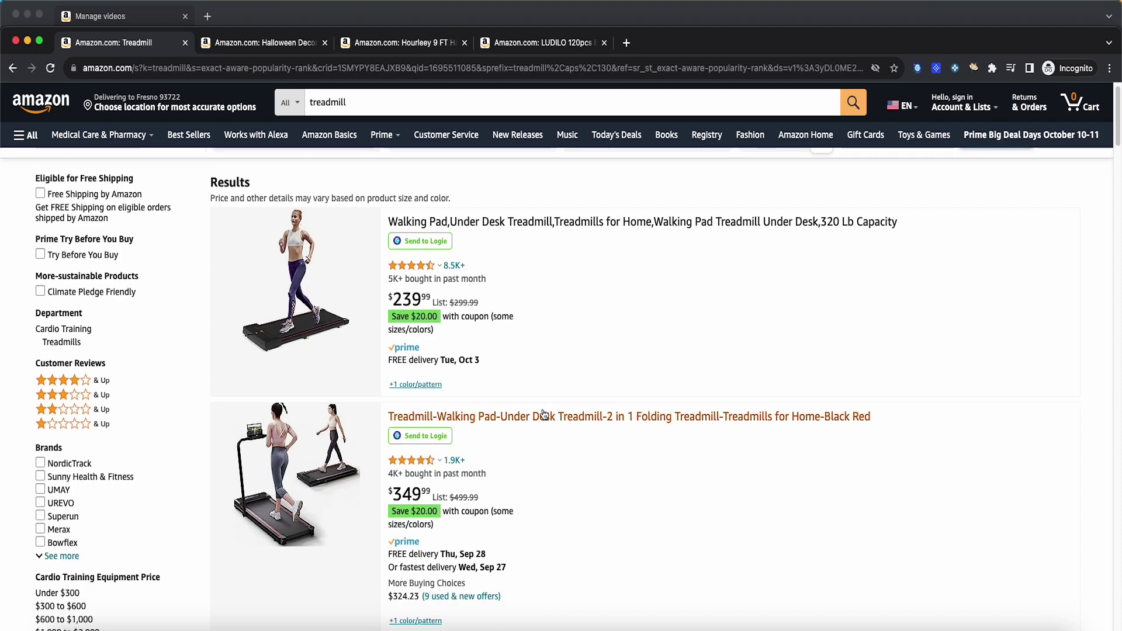
{"action": "scroll", "coordinate": [636, 423], "scroll_direction": "down", "scroll_amount": 6}
{"action": "scroll", "coordinate": [657, 433], "scroll_direction": "down", "scroll_amount": 1}
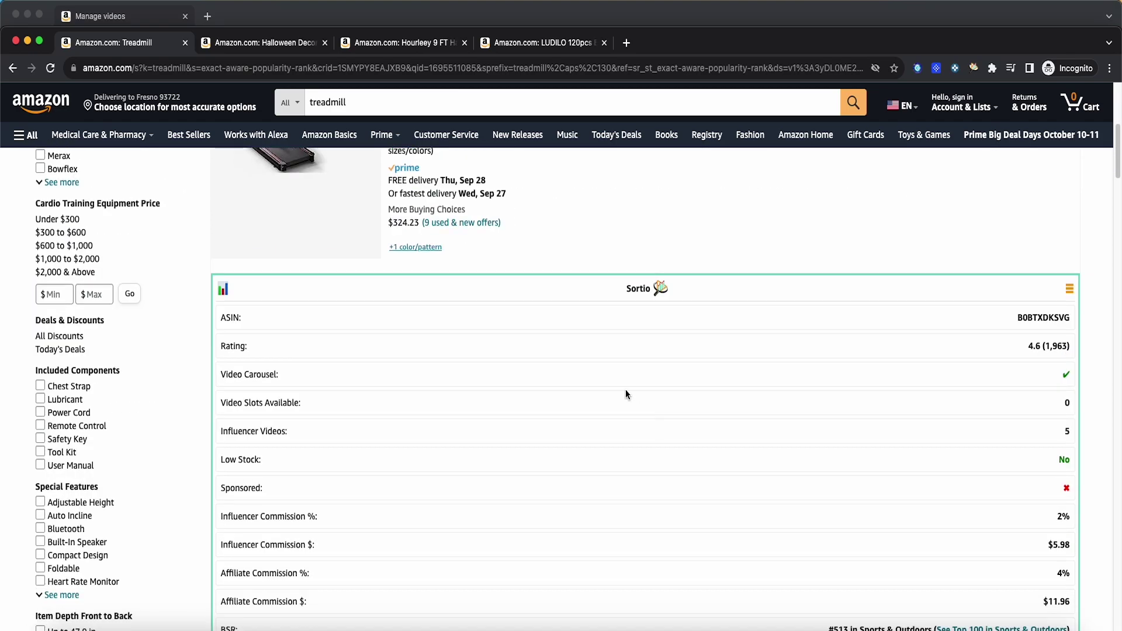
Step: Open Sortio's comparison table of the treadmill results and nudge it right and down
{"action": "left_click", "coordinate": [223, 290]}
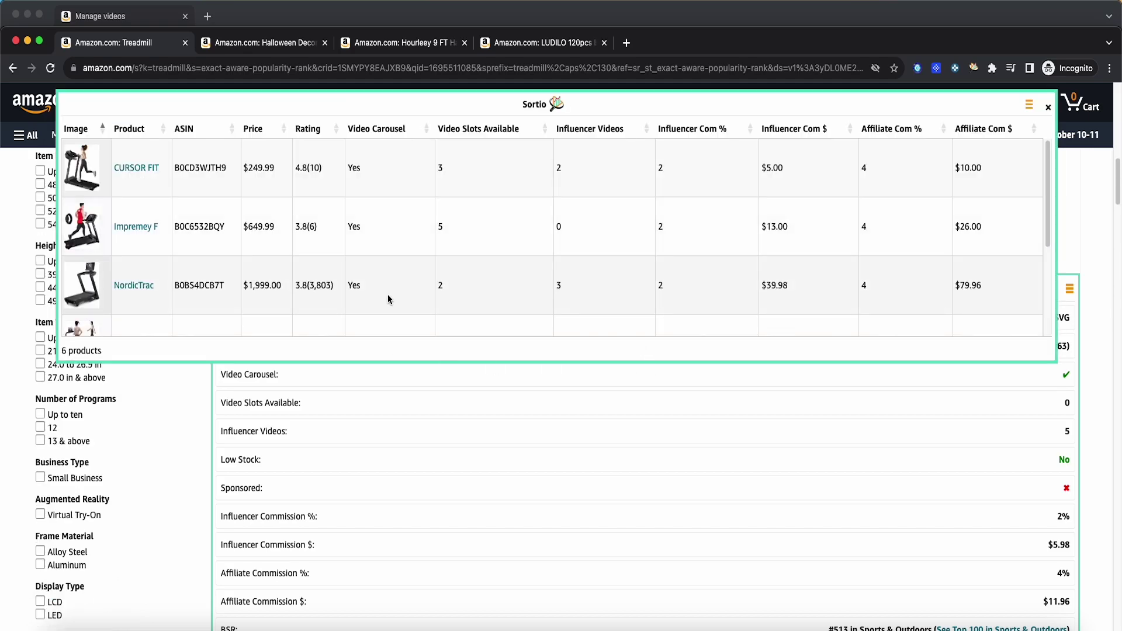
{"action": "left_click_drag", "start_coordinate": [101, 352], "coordinate": [115, 363]}
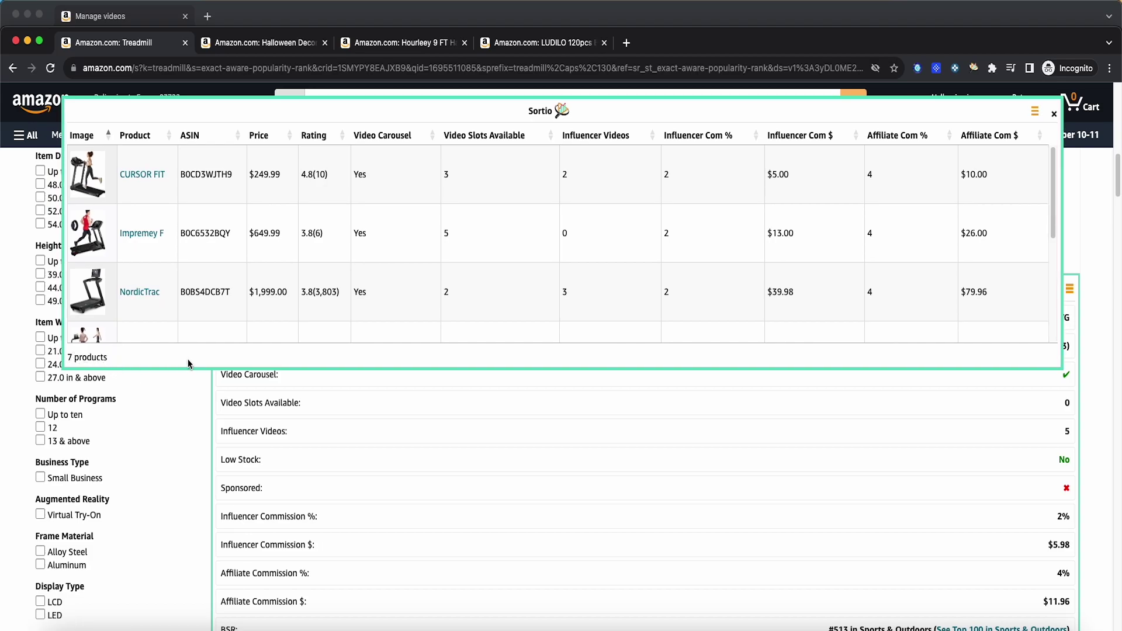
{"action": "scroll", "coordinate": [439, 512], "scroll_direction": "down", "scroll_amount": 3}
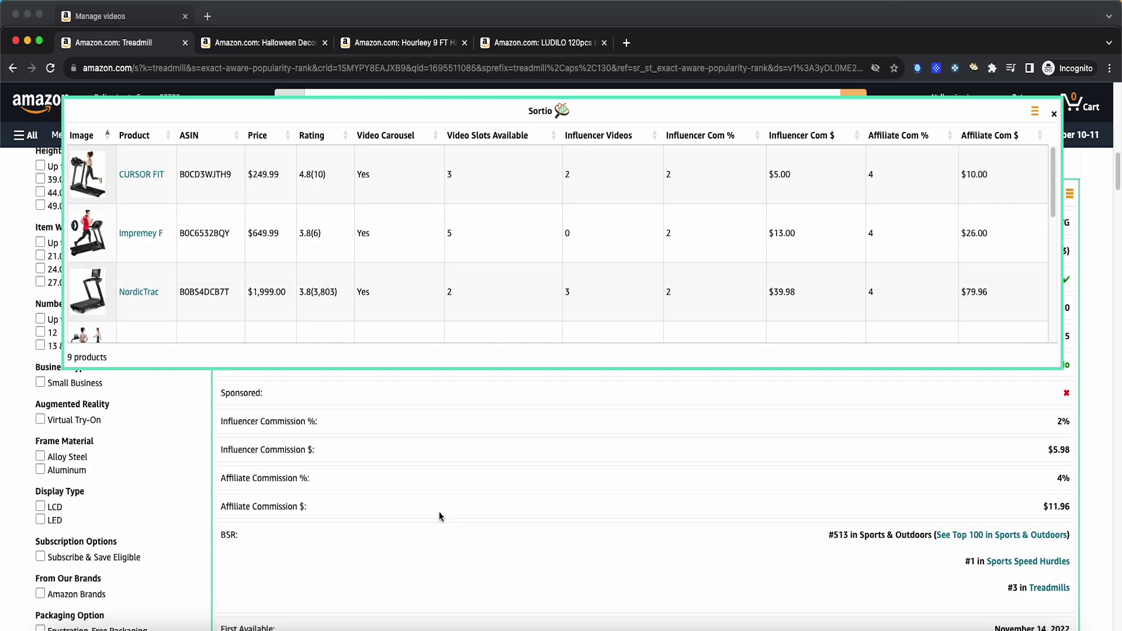
{"action": "scroll", "coordinate": [440, 510], "scroll_direction": "down", "scroll_amount": 10}
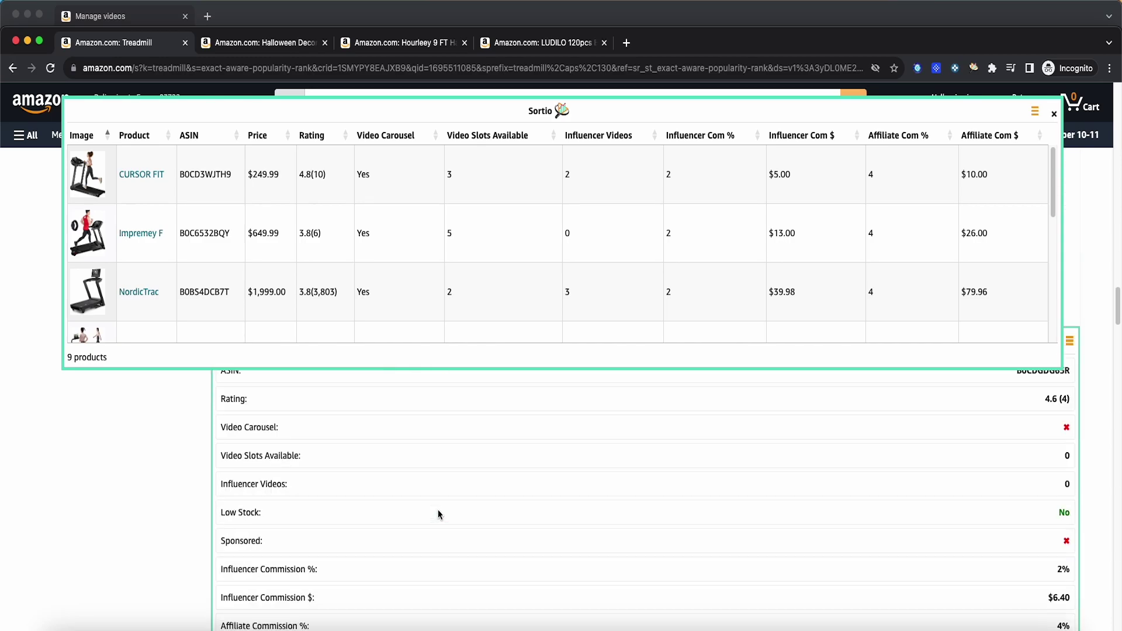
{"action": "scroll", "coordinate": [439, 512], "scroll_direction": "down", "scroll_amount": 15}
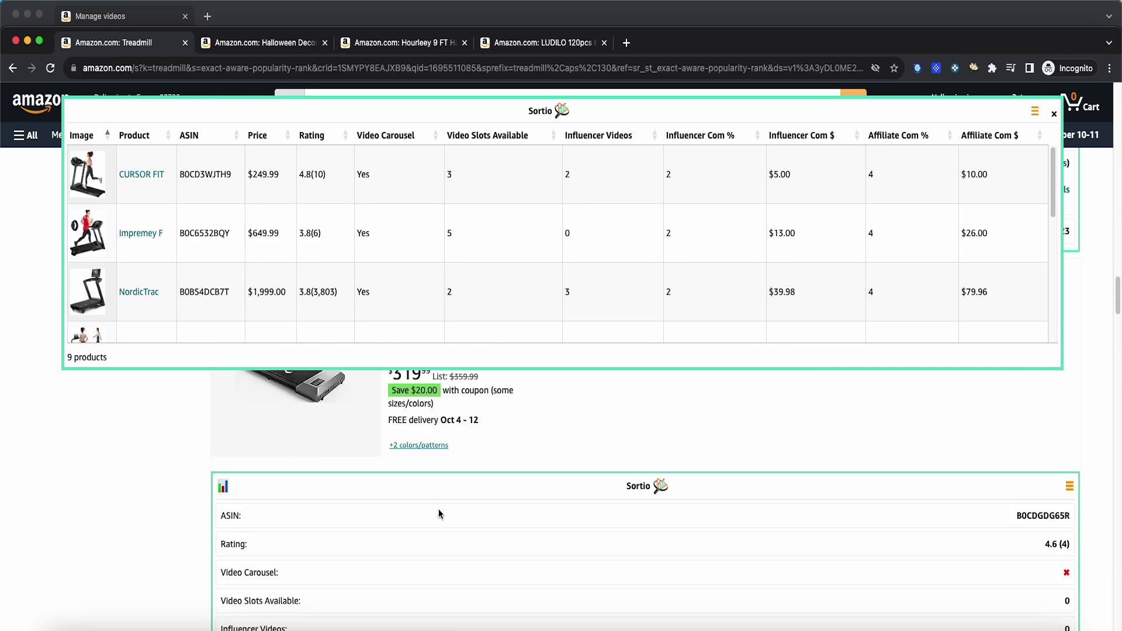
{"action": "scroll", "coordinate": [438, 510], "scroll_direction": "down", "scroll_amount": 10}
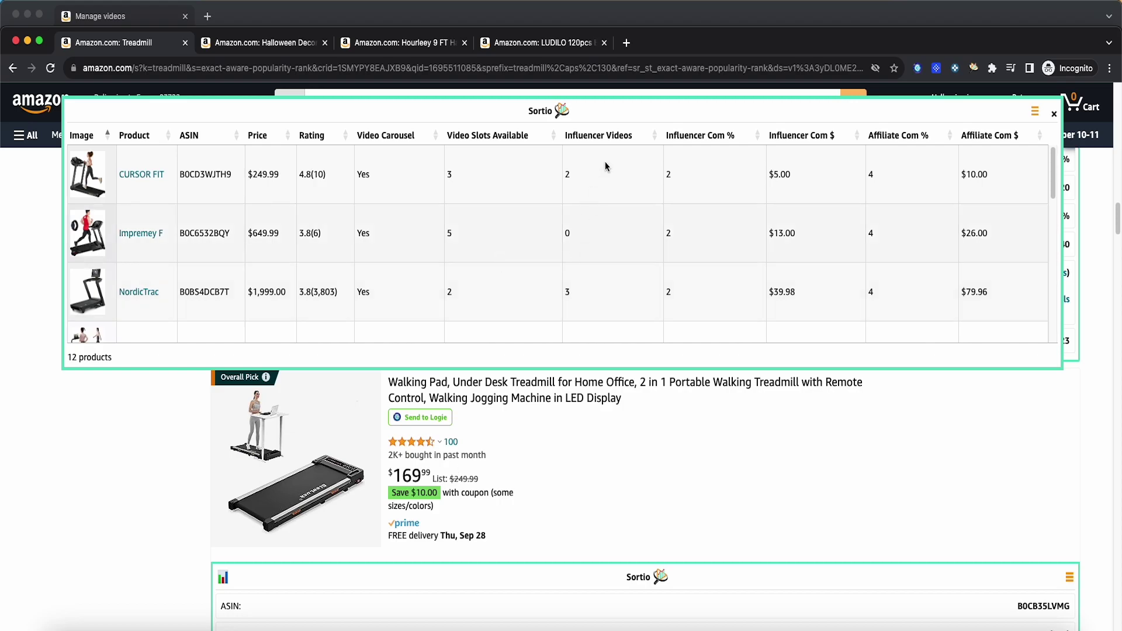
Step: Rank the table by most Influencer Videos first and open the Sperax walking pad's page
{"action": "left_click", "coordinate": [656, 136]}
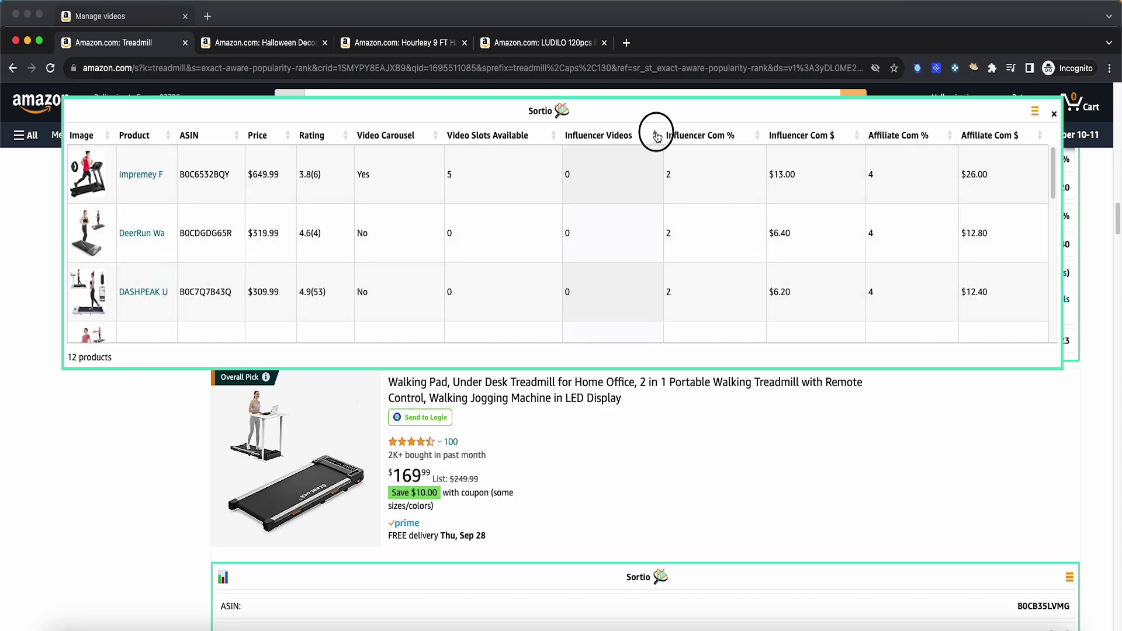
{"action": "left_click", "coordinate": [655, 136]}
{"action": "scroll", "coordinate": [489, 275], "scroll_direction": "down", "scroll_amount": 3}
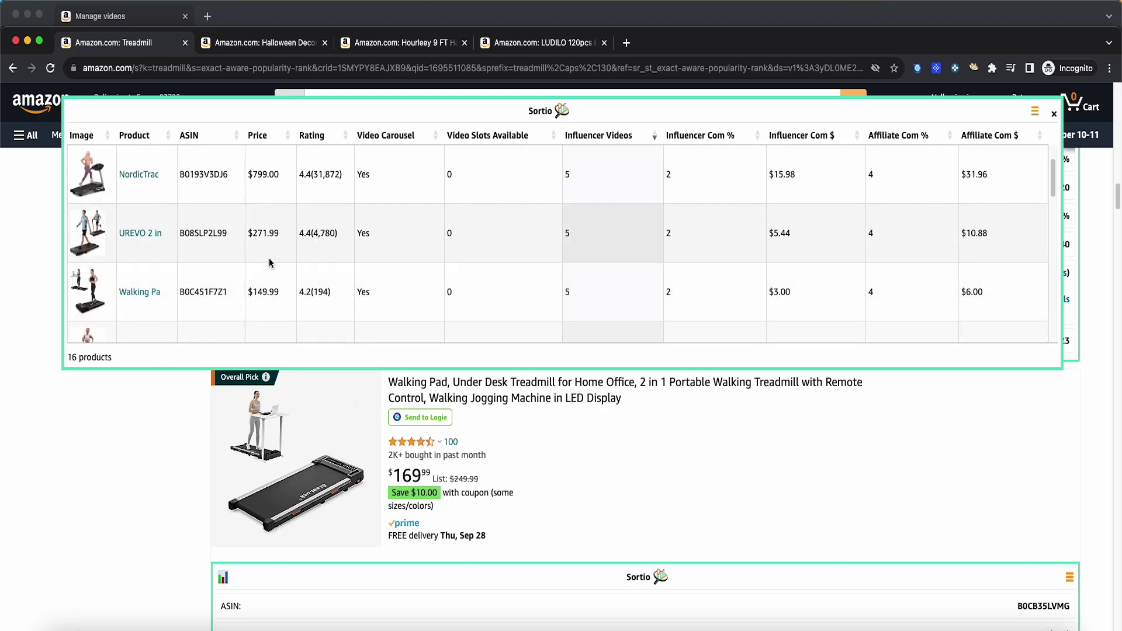
{"action": "scroll", "coordinate": [460, 239], "scroll_direction": "down", "scroll_amount": 2}
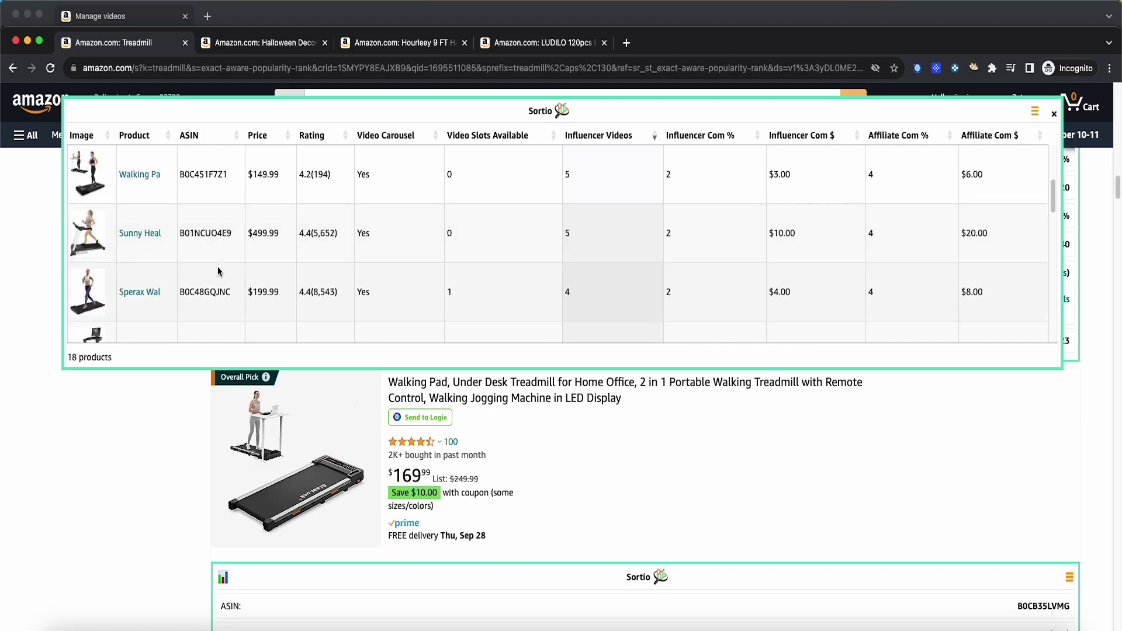
{"action": "scroll", "coordinate": [214, 281], "scroll_direction": "down", "scroll_amount": 1}
{"action": "scroll", "coordinate": [150, 284], "scroll_direction": "up", "scroll_amount": 1}
{"action": "left_click", "coordinate": [157, 292]}
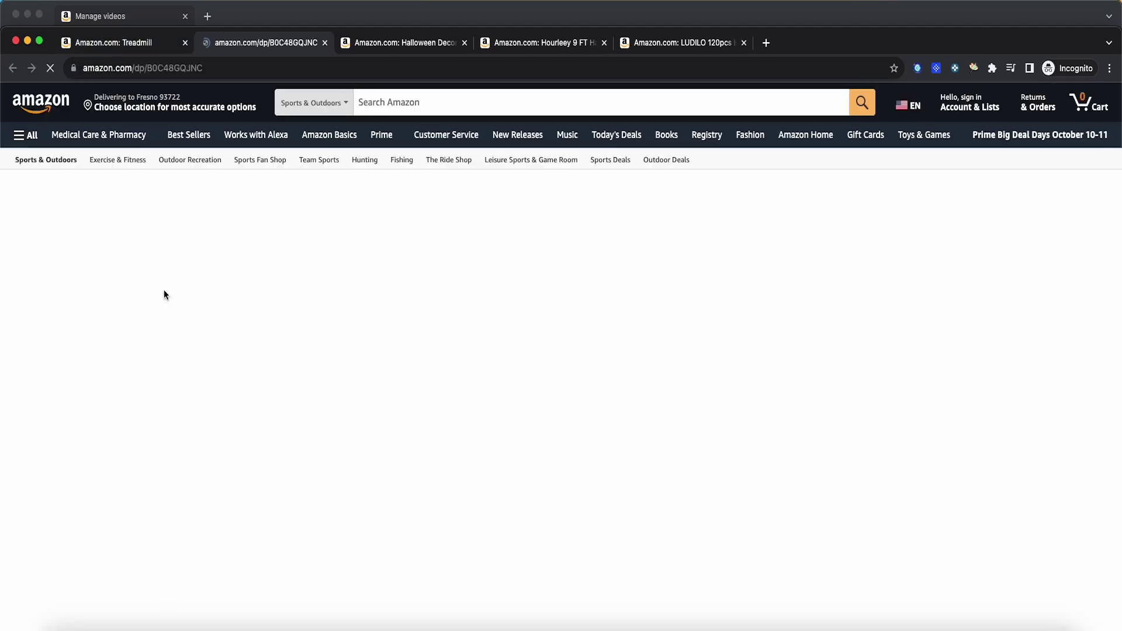
Step: Scroll down the Sperax page, view its product videos, then close the video viewer
{"action": "scroll", "coordinate": [792, 346], "scroll_direction": "down", "scroll_amount": 1}
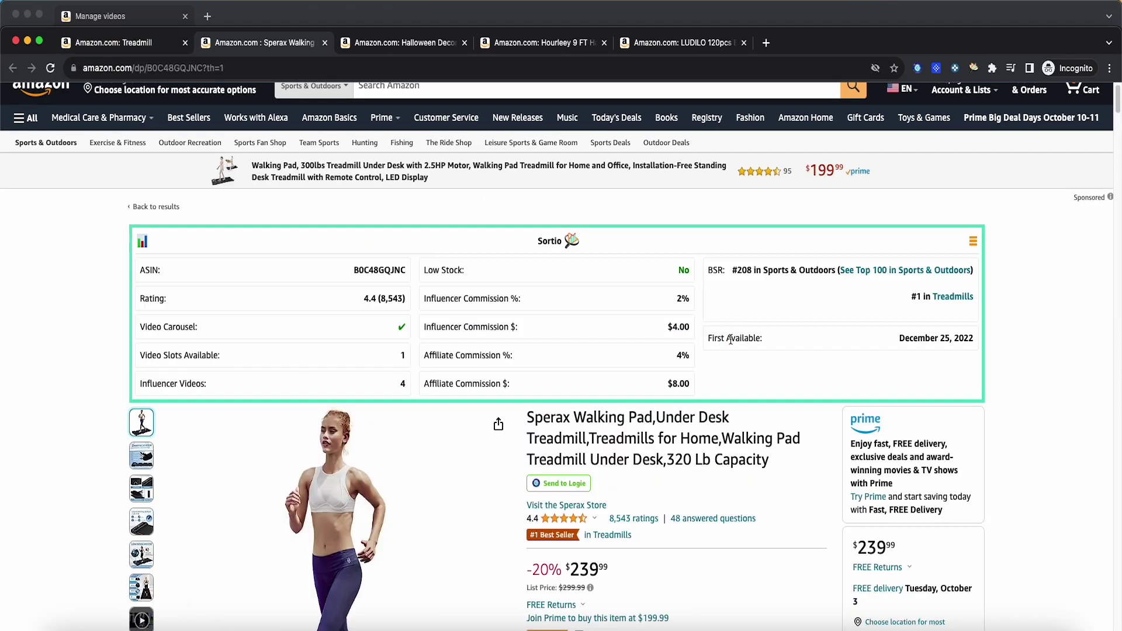
{"action": "scroll", "coordinate": [716, 462], "scroll_direction": "down", "scroll_amount": 2}
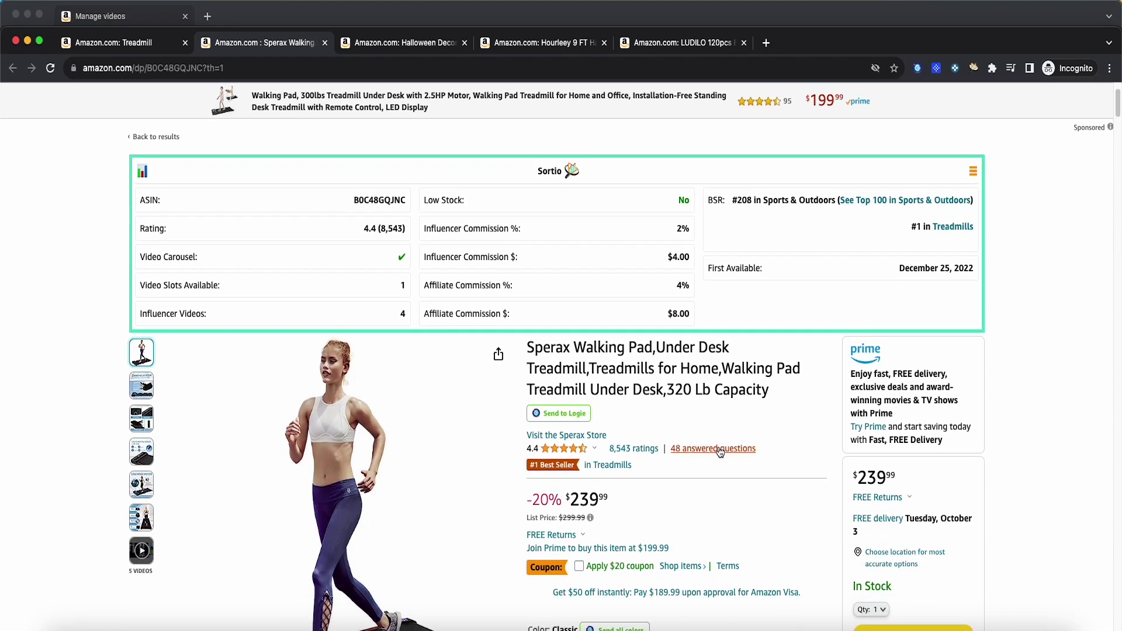
{"action": "scroll", "coordinate": [720, 452], "scroll_direction": "down", "scroll_amount": 1}
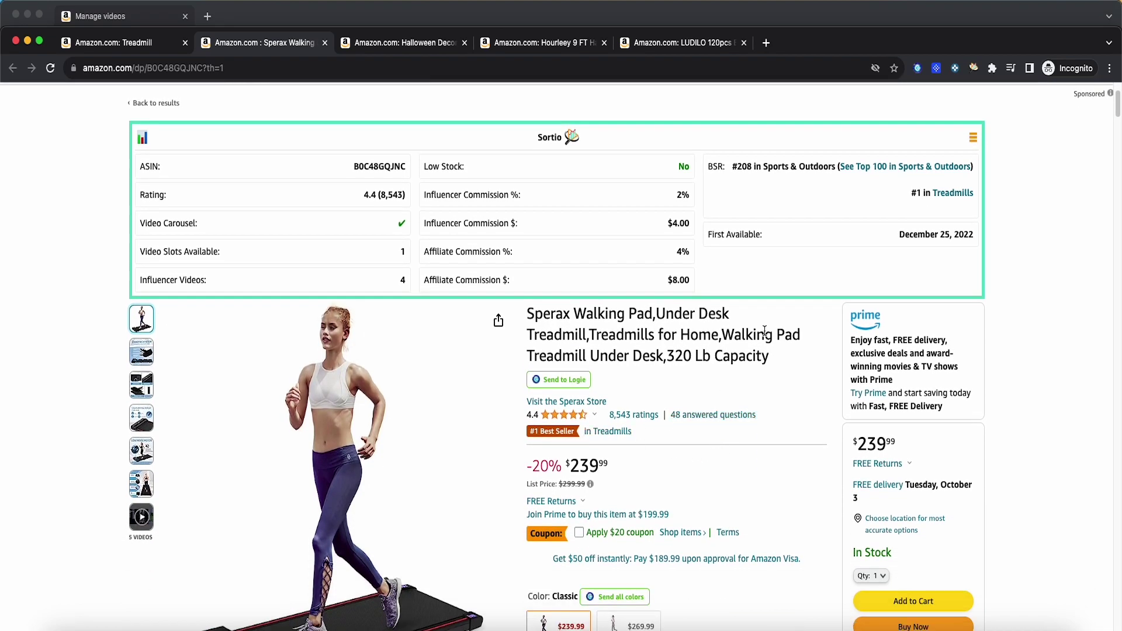
{"action": "scroll", "coordinate": [765, 331], "scroll_direction": "down", "scroll_amount": 2}
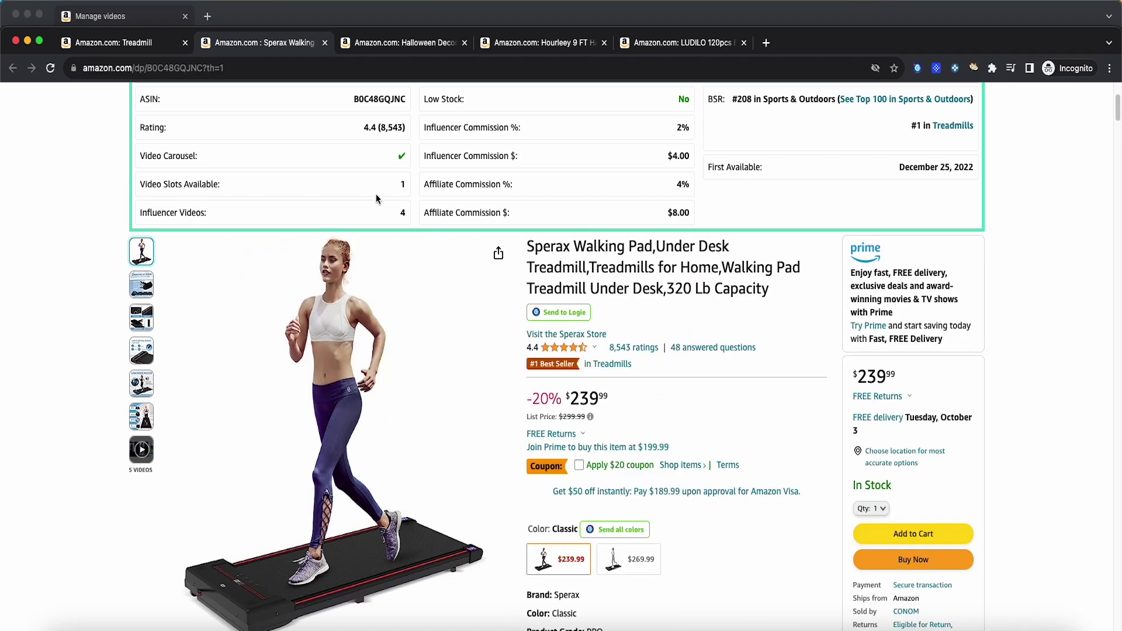
{"action": "left_click", "coordinate": [138, 451]}
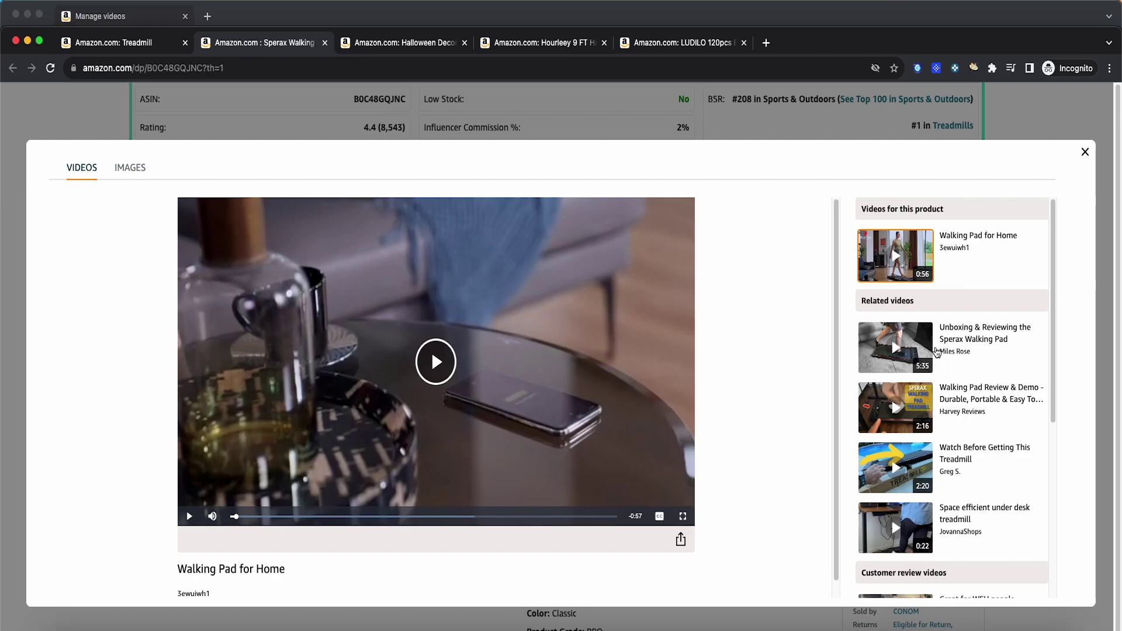
{"action": "left_click", "coordinate": [1084, 162]}
Step: Clear the highlighted commission figure, return to the page top, and bring up the Zoof menu
{"action": "scroll", "coordinate": [713, 212], "scroll_direction": "up", "scroll_amount": 1}
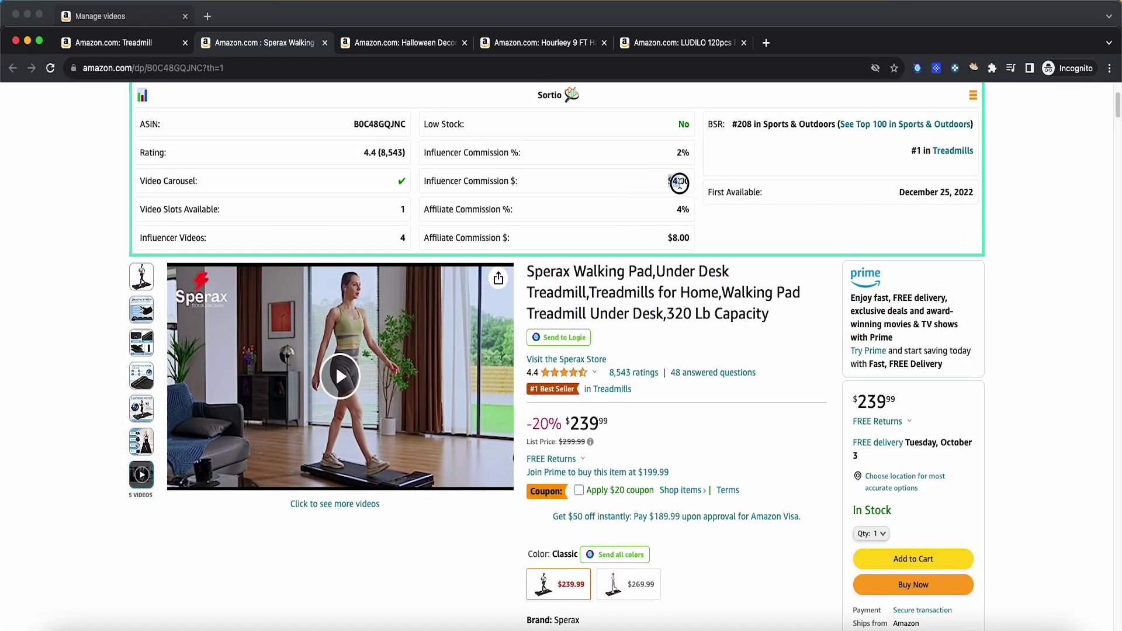
{"action": "left_click_drag", "start_coordinate": [664, 186], "coordinate": [693, 186]}
{"action": "scroll", "coordinate": [672, 210], "scroll_direction": "up", "scroll_amount": 1}
{"action": "scroll", "coordinate": [714, 311], "scroll_direction": "down", "scroll_amount": 2}
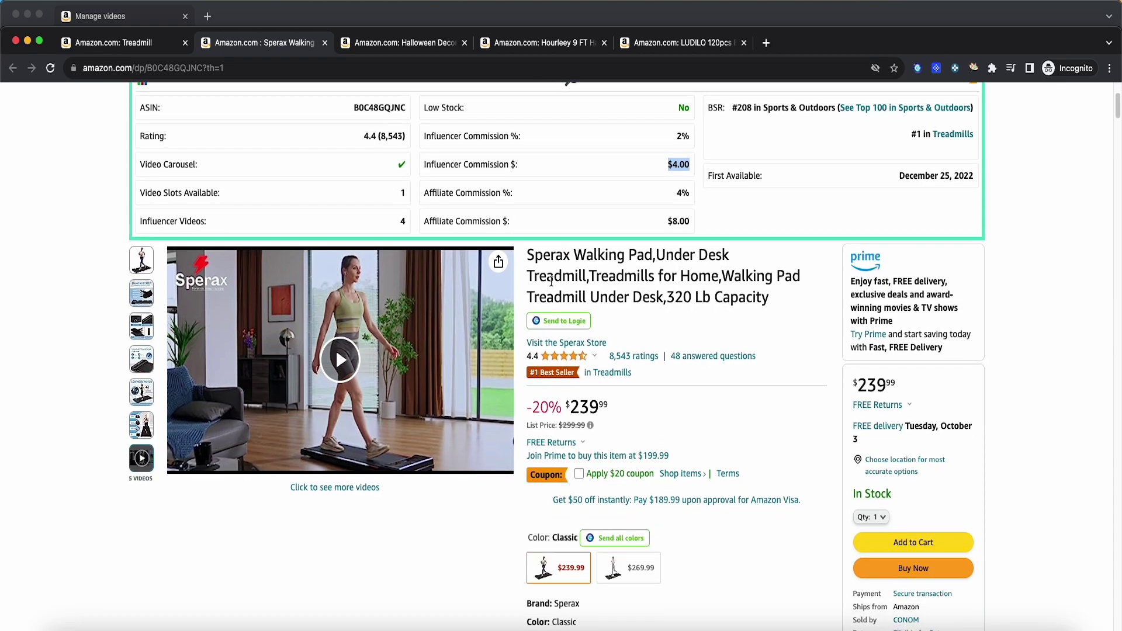
{"action": "scroll", "coordinate": [672, 298], "scroll_direction": "up", "scroll_amount": 1}
{"action": "scroll", "coordinate": [584, 292], "scroll_direction": "down", "scroll_amount": 1}
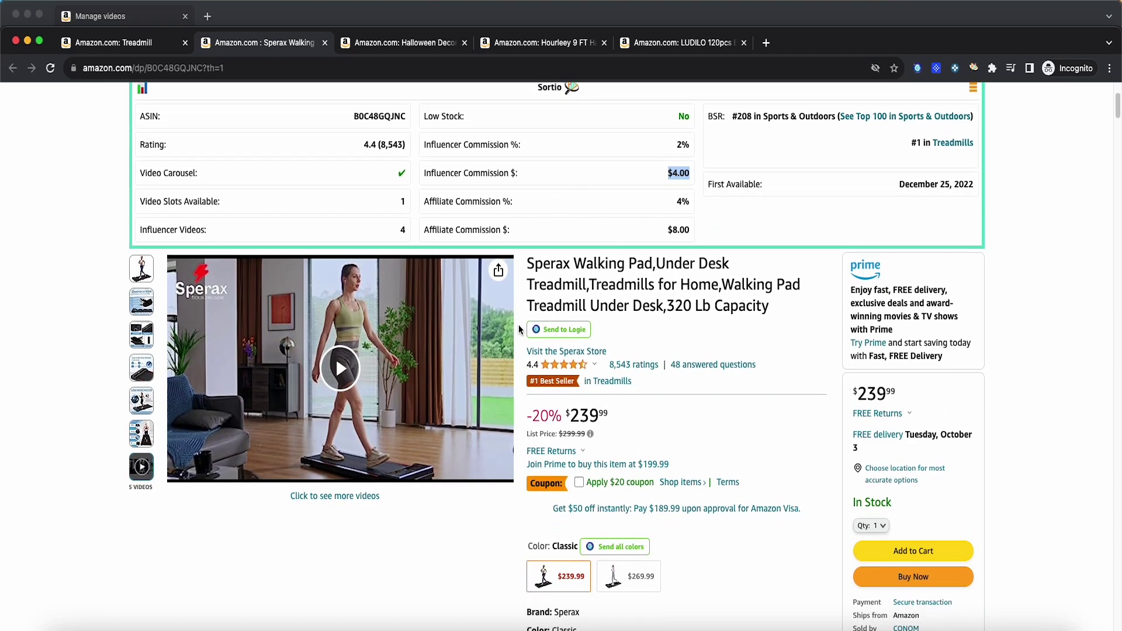
{"action": "scroll", "coordinate": [656, 376], "scroll_direction": "down", "scroll_amount": 3}
{"action": "scroll", "coordinate": [456, 441], "scroll_direction": "up", "scroll_amount": 4}
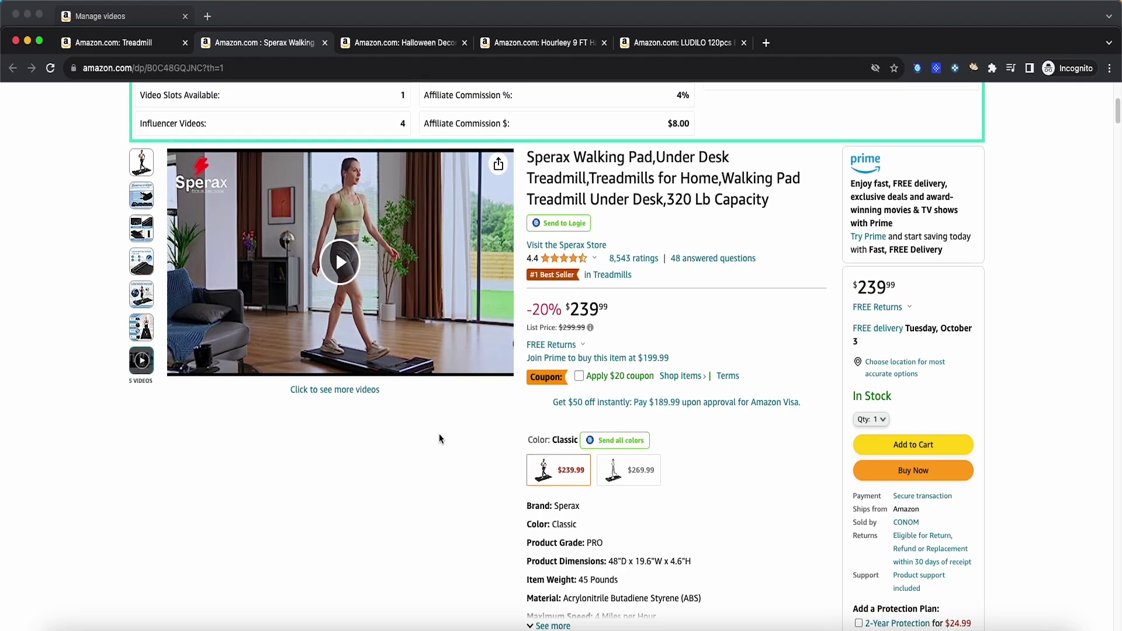
{"action": "left_click", "coordinate": [782, 258]}
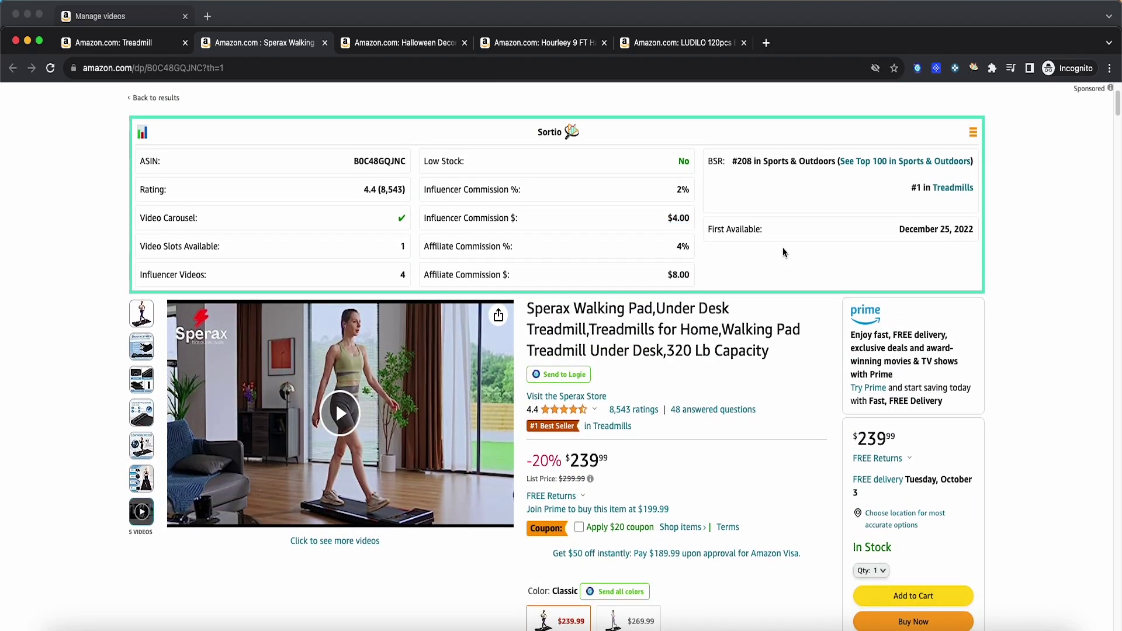
{"action": "scroll", "coordinate": [786, 258], "scroll_direction": "up", "scroll_amount": 3}
{"action": "left_click", "coordinate": [937, 68]}
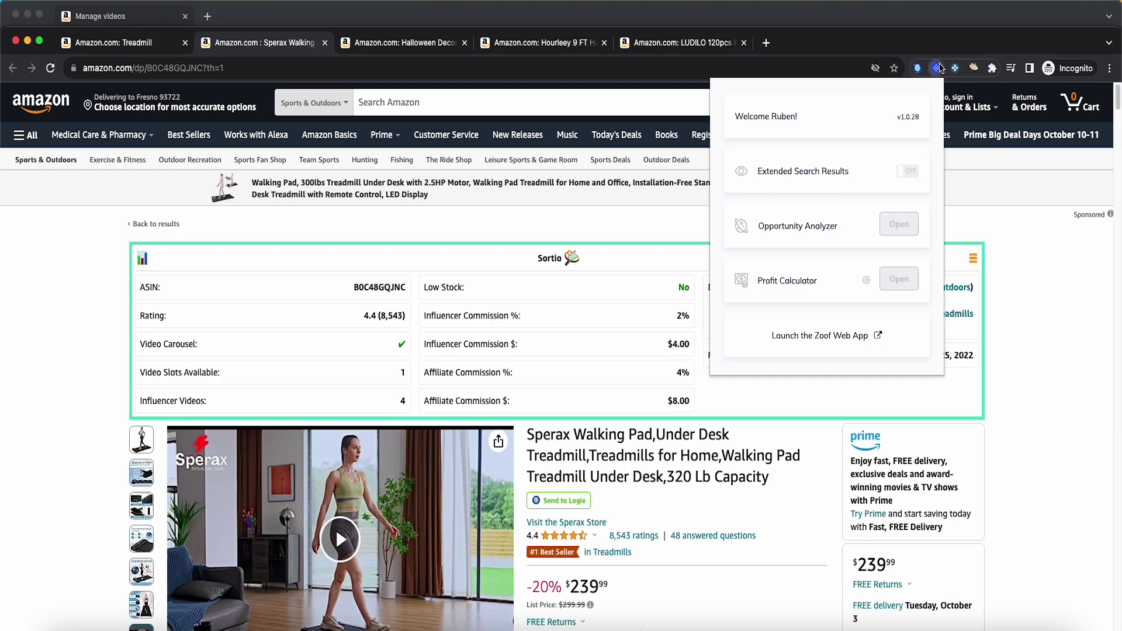
Step: Launch Zoof's Opportunity Analyzer for the Sperax walking pad page
{"action": "left_click", "coordinate": [913, 224]}
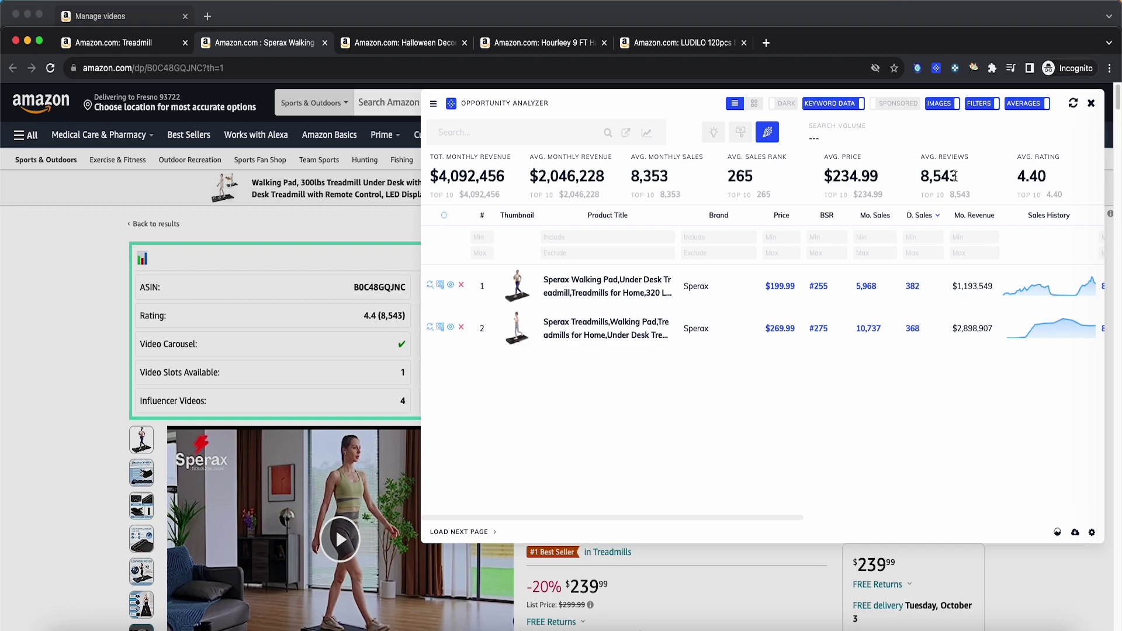
Step: Close the Opportunity Analyzer, highlight the $4.00 influencer commission, then go to Best Sellers
{"action": "left_click", "coordinate": [1090, 105]}
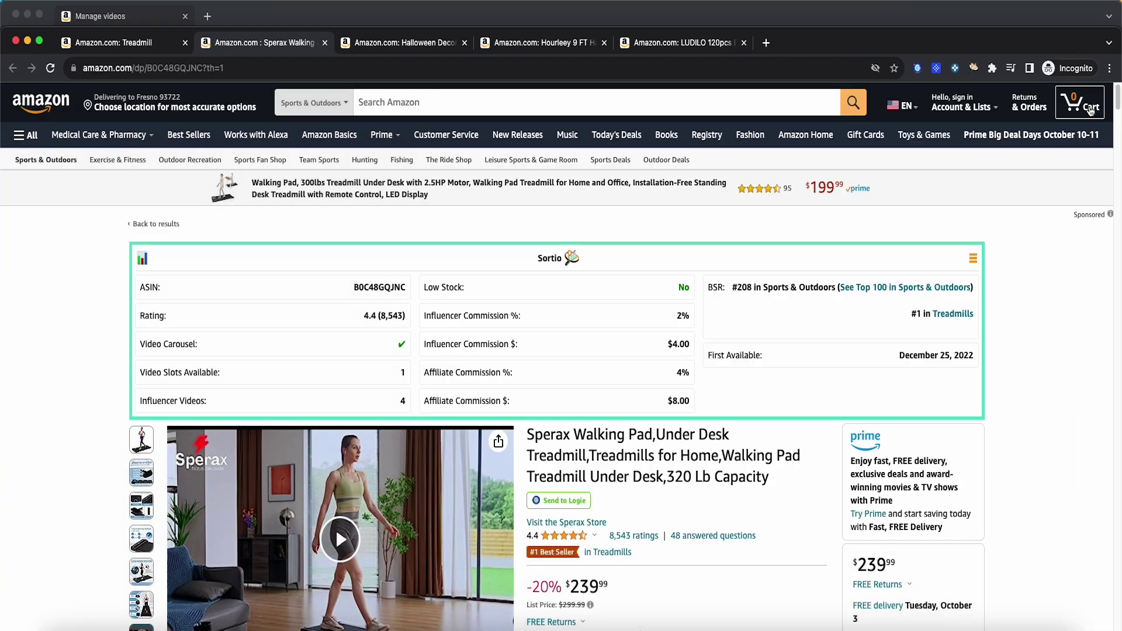
{"action": "left_click_drag", "start_coordinate": [659, 344], "coordinate": [688, 346]}
{"action": "scroll", "coordinate": [571, 447], "scroll_direction": "down", "scroll_amount": 5}
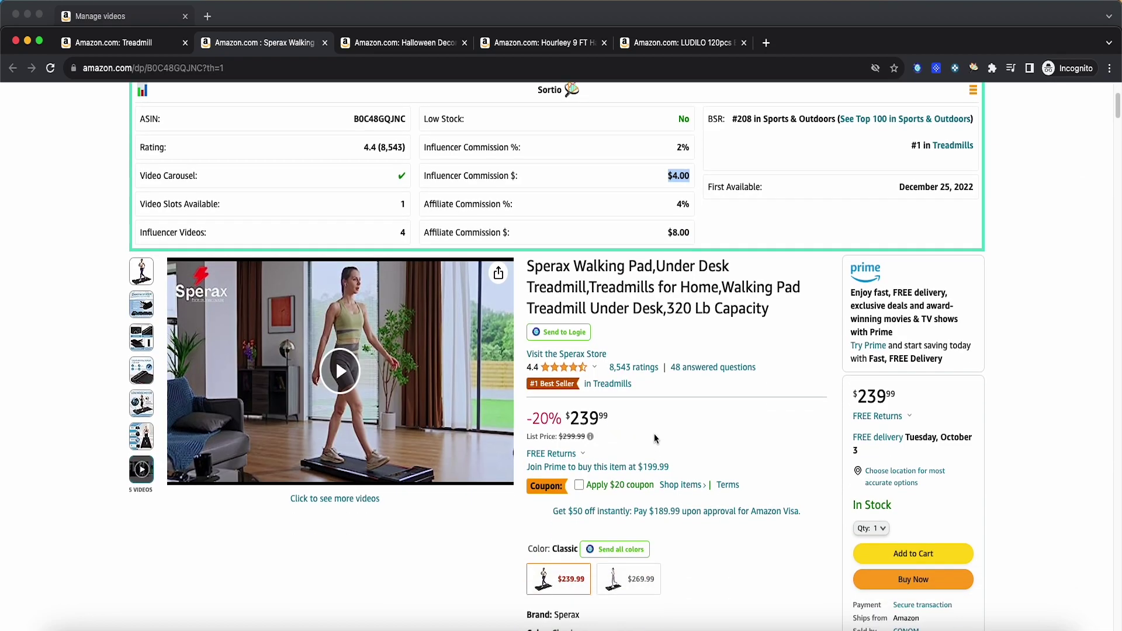
{"action": "scroll", "coordinate": [677, 426], "scroll_direction": "down", "scroll_amount": 1}
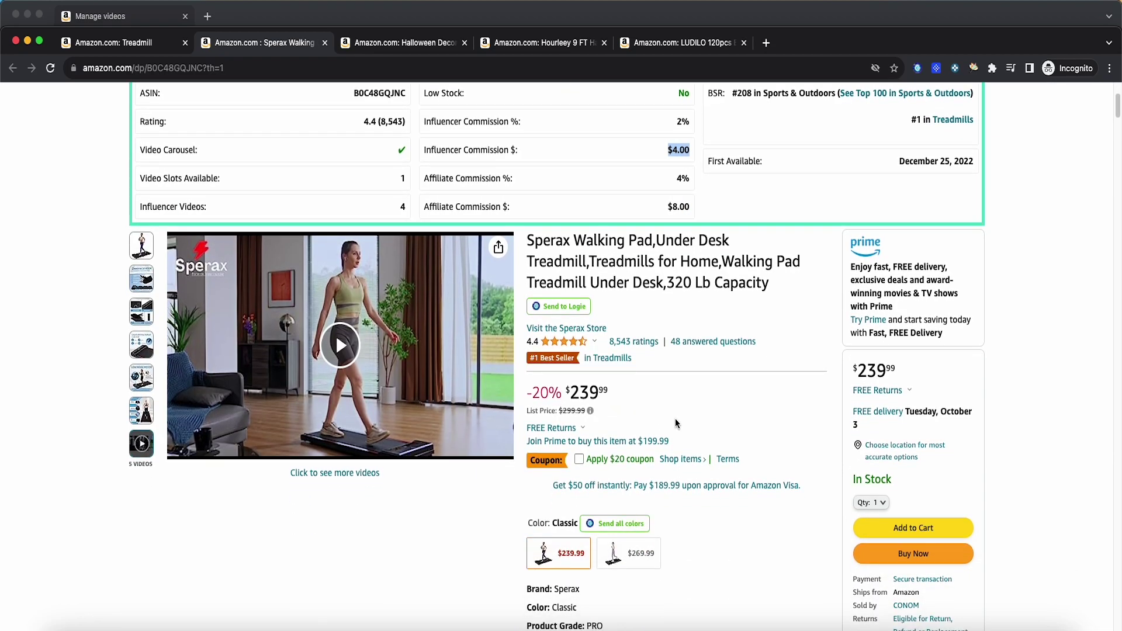
{"action": "scroll", "coordinate": [676, 423], "scroll_direction": "up", "scroll_amount": 4}
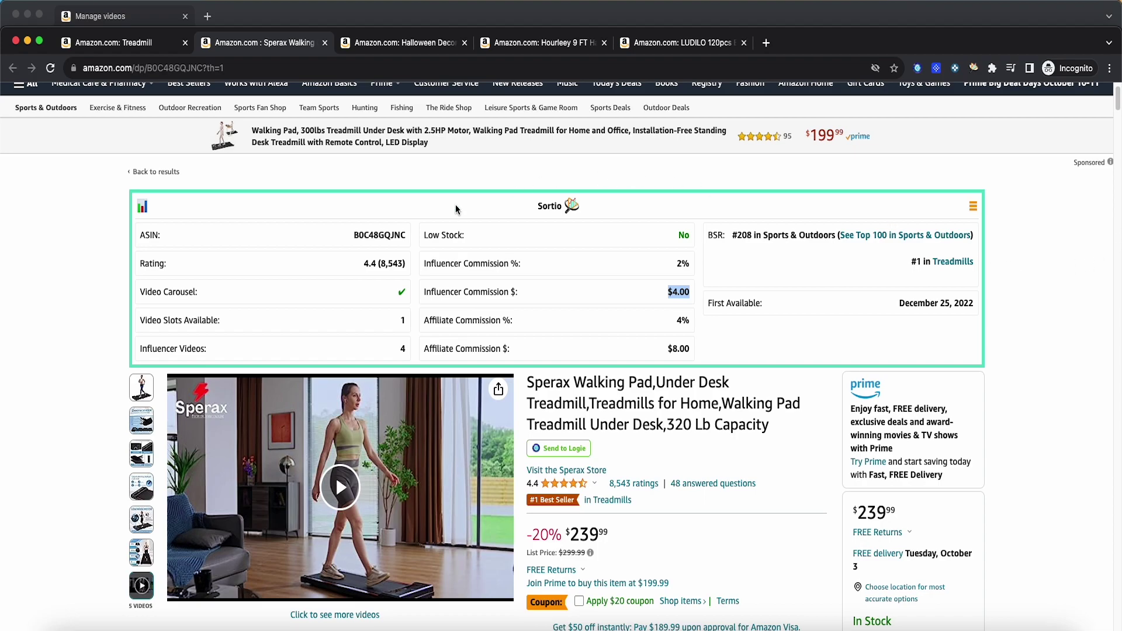
{"action": "scroll", "coordinate": [598, 189], "scroll_direction": "up", "scroll_amount": 2}
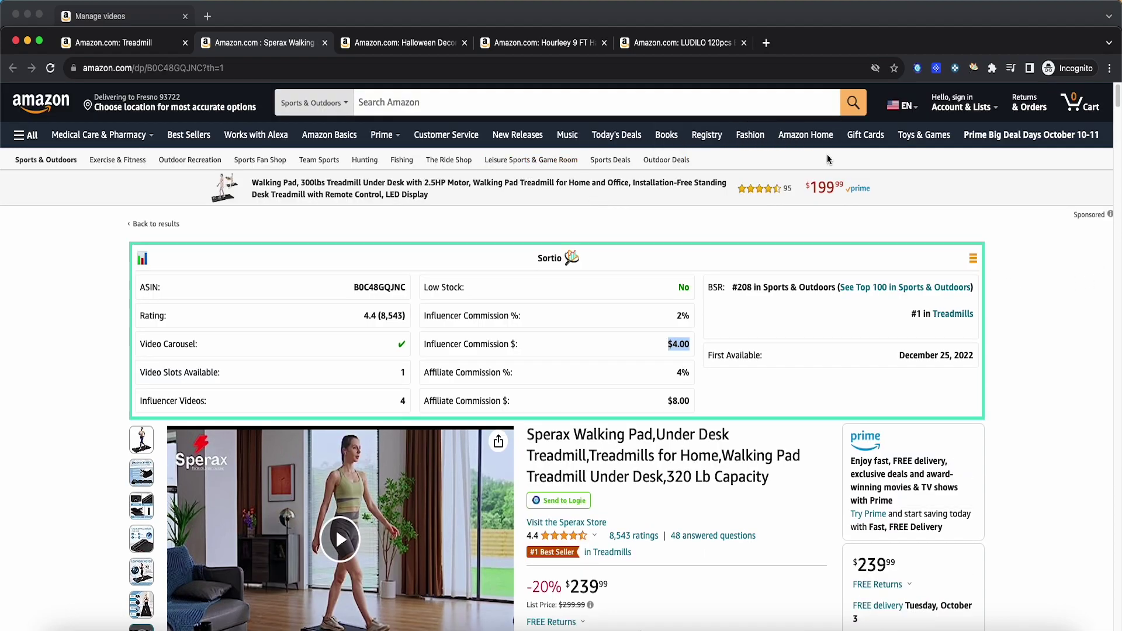
{"action": "left_click", "coordinate": [188, 142]}
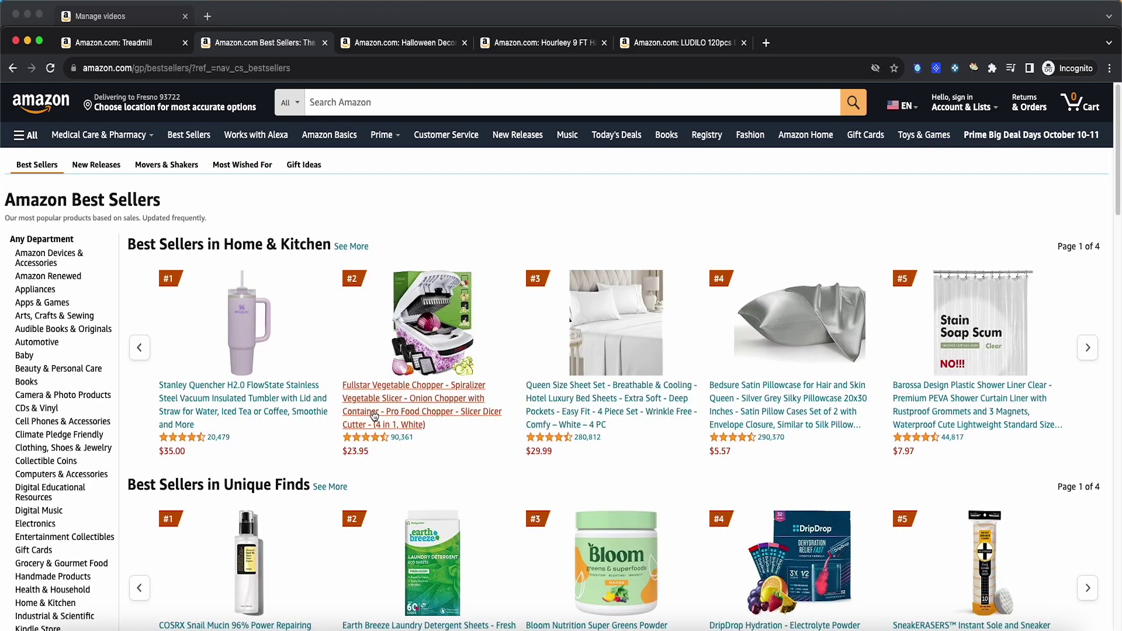
Step: Scroll the Best Sellers page to view Sortio panels under the Home & Kitchen products
{"action": "scroll", "coordinate": [697, 449], "scroll_direction": "down", "scroll_amount": 1}
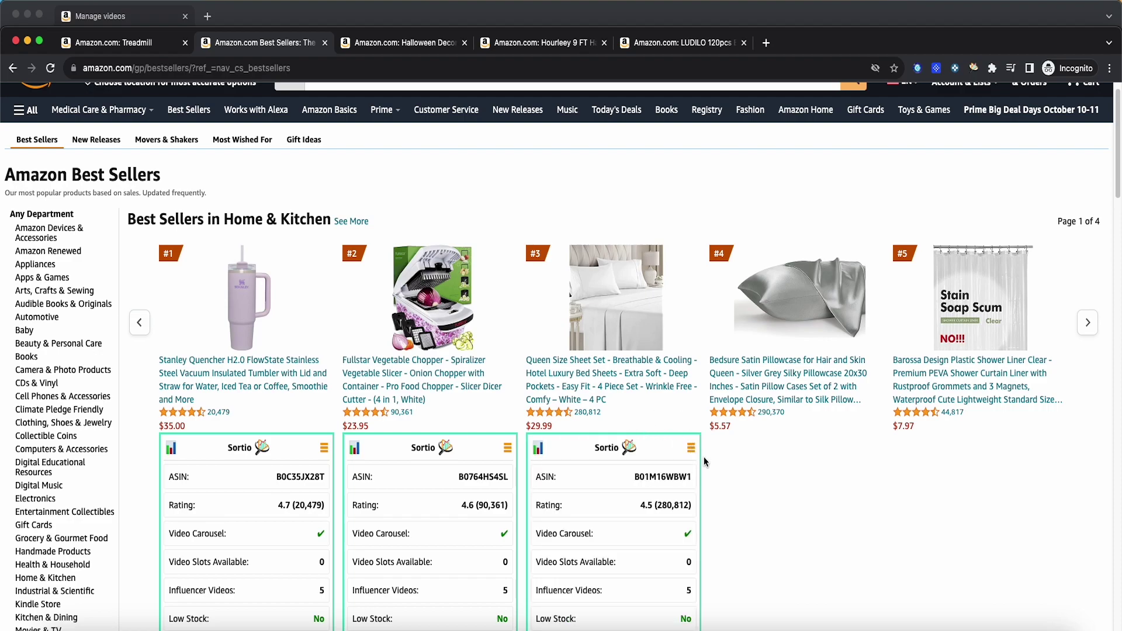
{"action": "scroll", "coordinate": [666, 424], "scroll_direction": "down", "scroll_amount": 1}
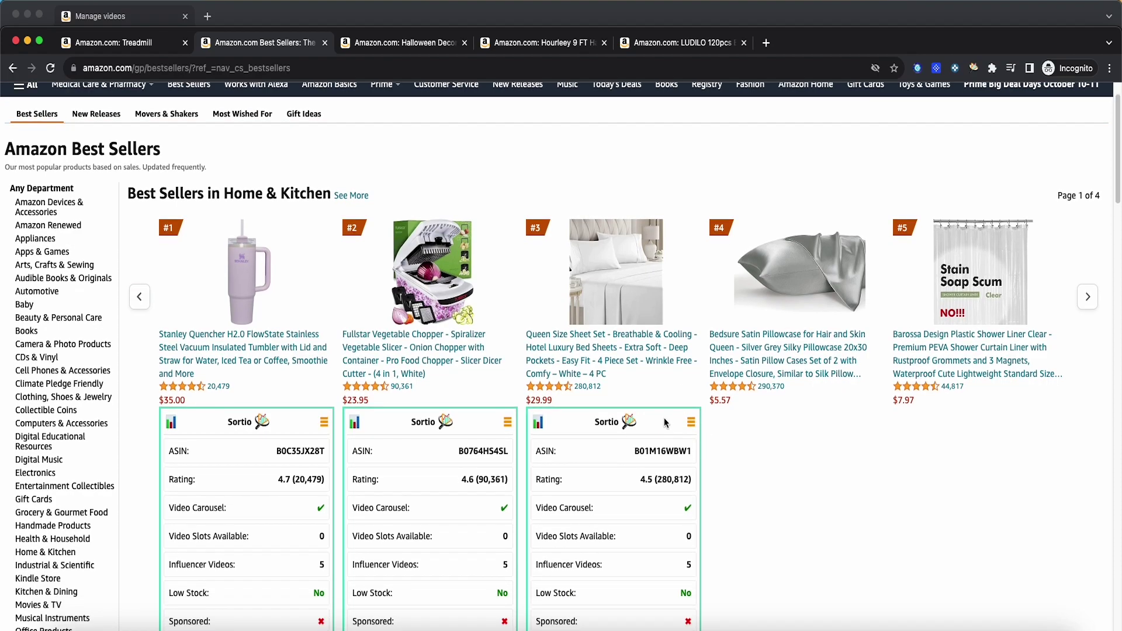
{"action": "scroll", "coordinate": [664, 422], "scroll_direction": "down", "scroll_amount": 5}
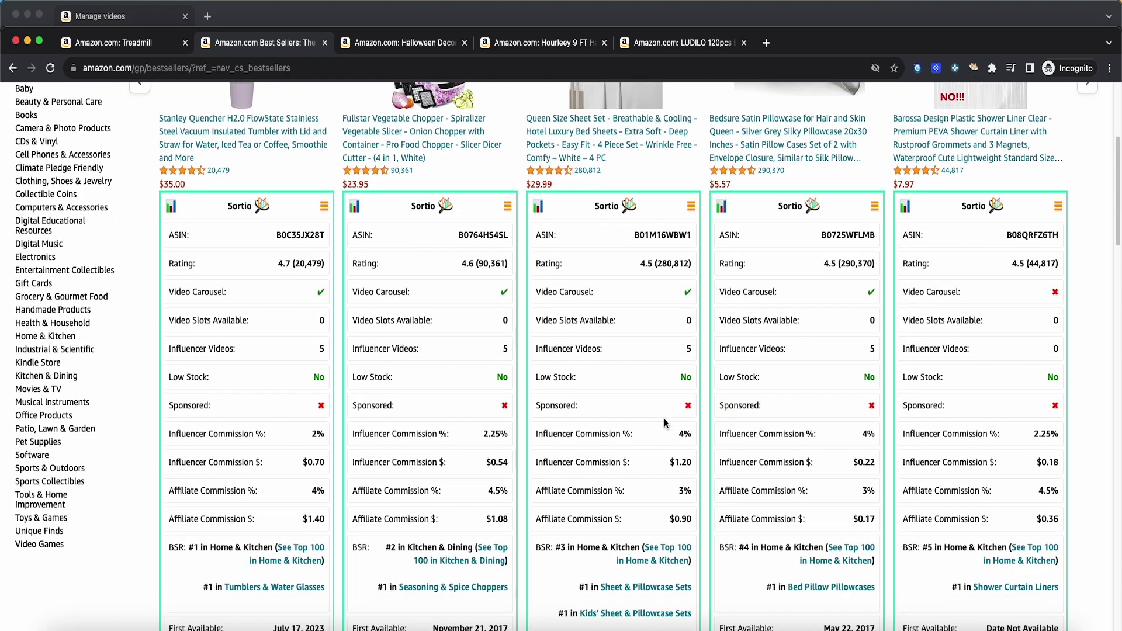
{"action": "scroll", "coordinate": [664, 422], "scroll_direction": "down", "scroll_amount": 3}
{"action": "scroll", "coordinate": [662, 424], "scroll_direction": "up", "scroll_amount": 1}
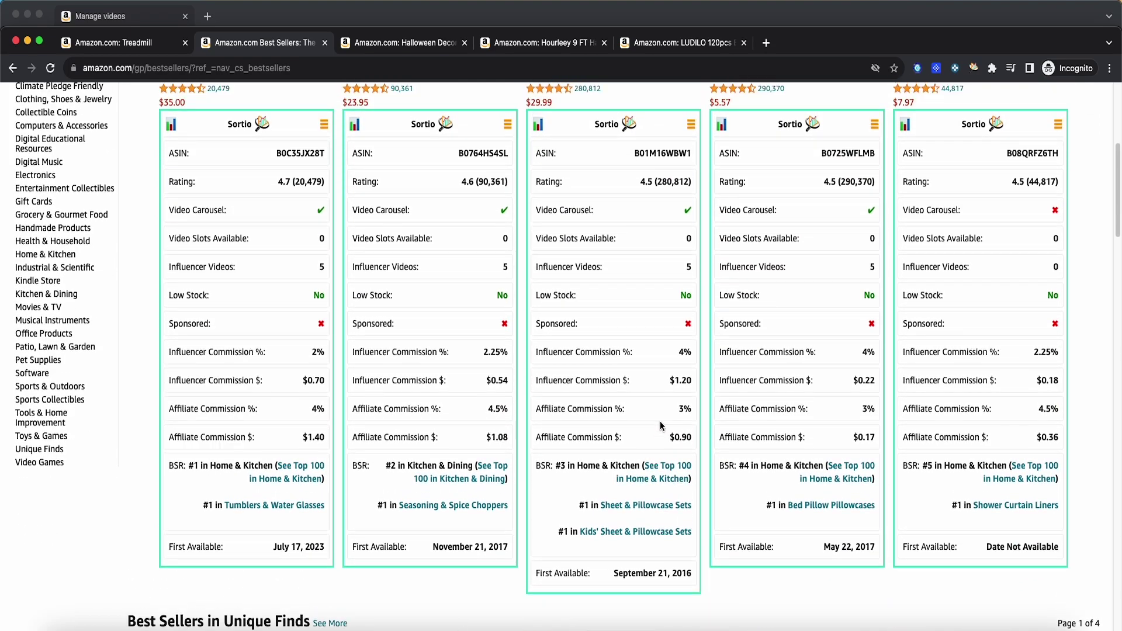
{"action": "scroll", "coordinate": [107, 310], "scroll_direction": "up", "scroll_amount": 5}
{"action": "left_click", "coordinate": [170, 342]}
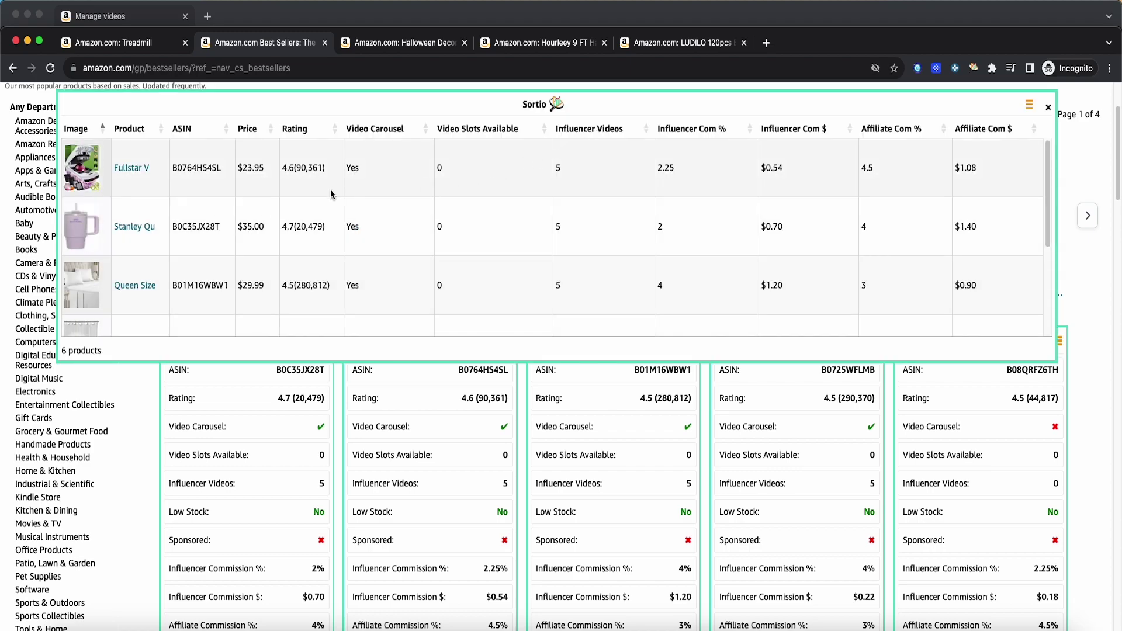
{"action": "scroll", "coordinate": [598, 240], "scroll_direction": "down", "scroll_amount": 3}
{"action": "scroll", "coordinate": [597, 243], "scroll_direction": "down", "scroll_amount": 5}
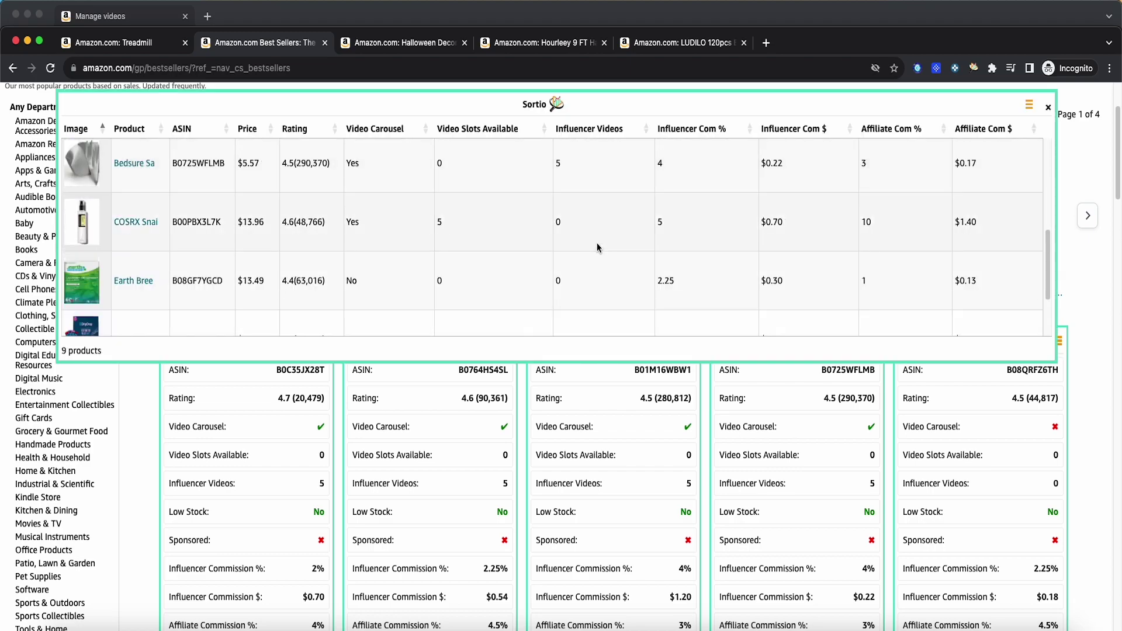
{"action": "left_click", "coordinate": [644, 128]}
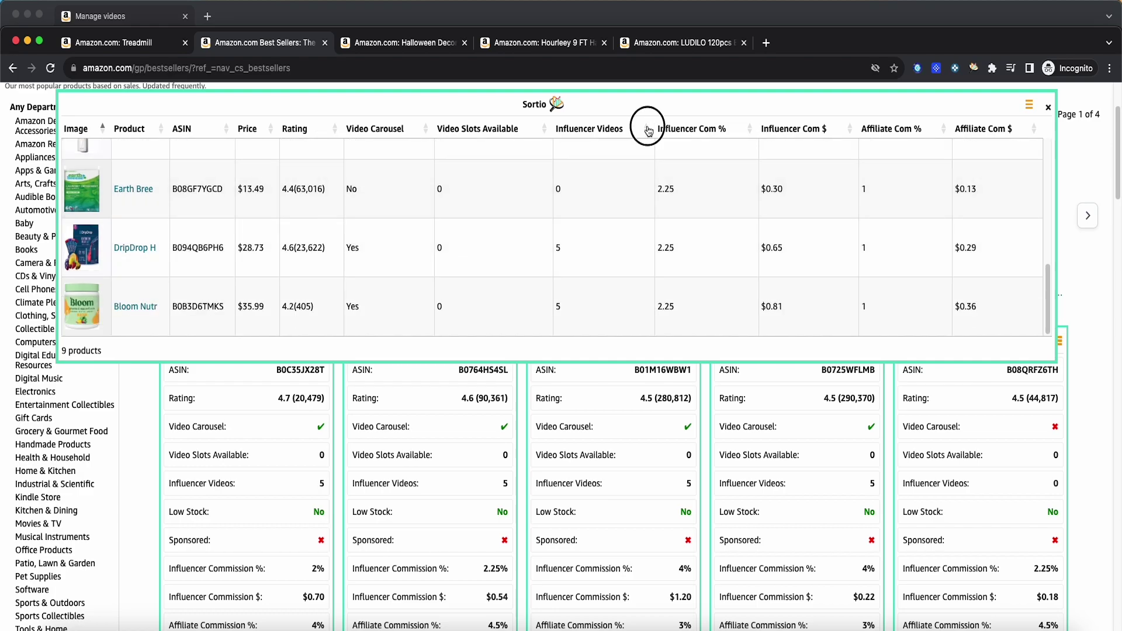
{"action": "scroll", "coordinate": [610, 285], "scroll_direction": "up", "scroll_amount": 3}
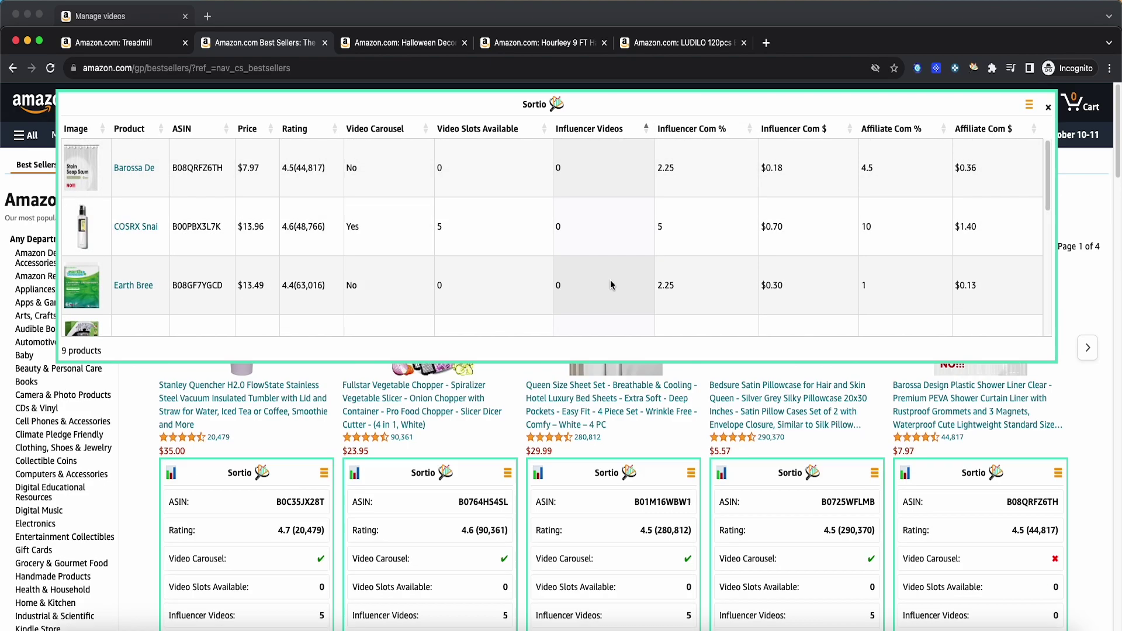
{"action": "left_click", "coordinate": [645, 130]}
{"action": "scroll", "coordinate": [614, 245], "scroll_direction": "down", "scroll_amount": 5}
{"action": "scroll", "coordinate": [611, 253], "scroll_direction": "down", "scroll_amount": 3}
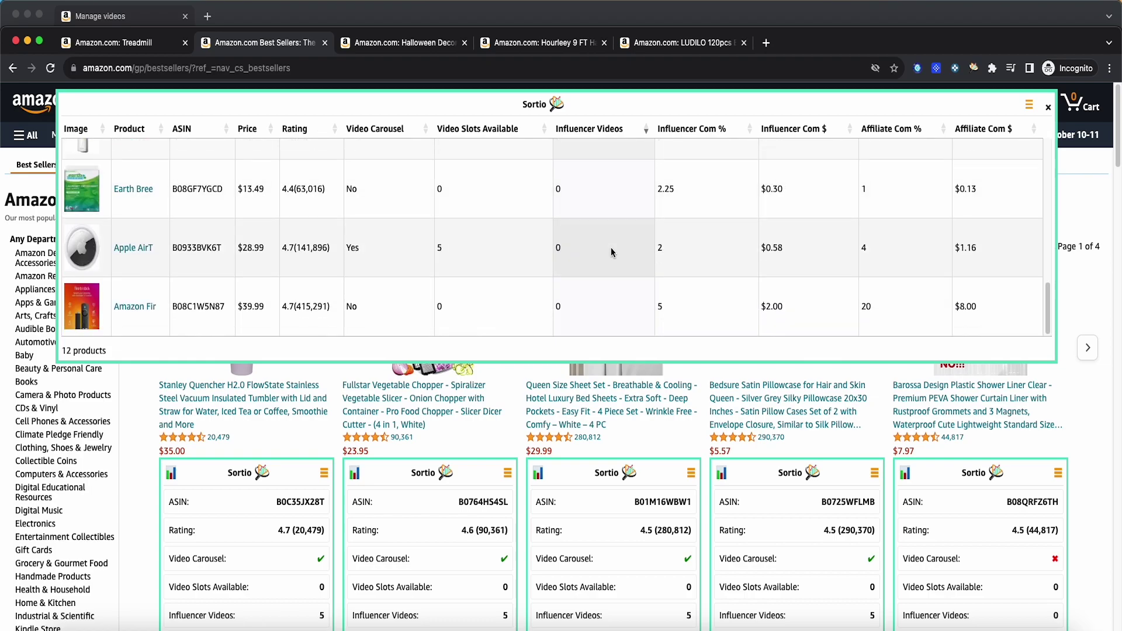
{"action": "scroll", "coordinate": [993, 175], "scroll_direction": "up", "scroll_amount": 10}
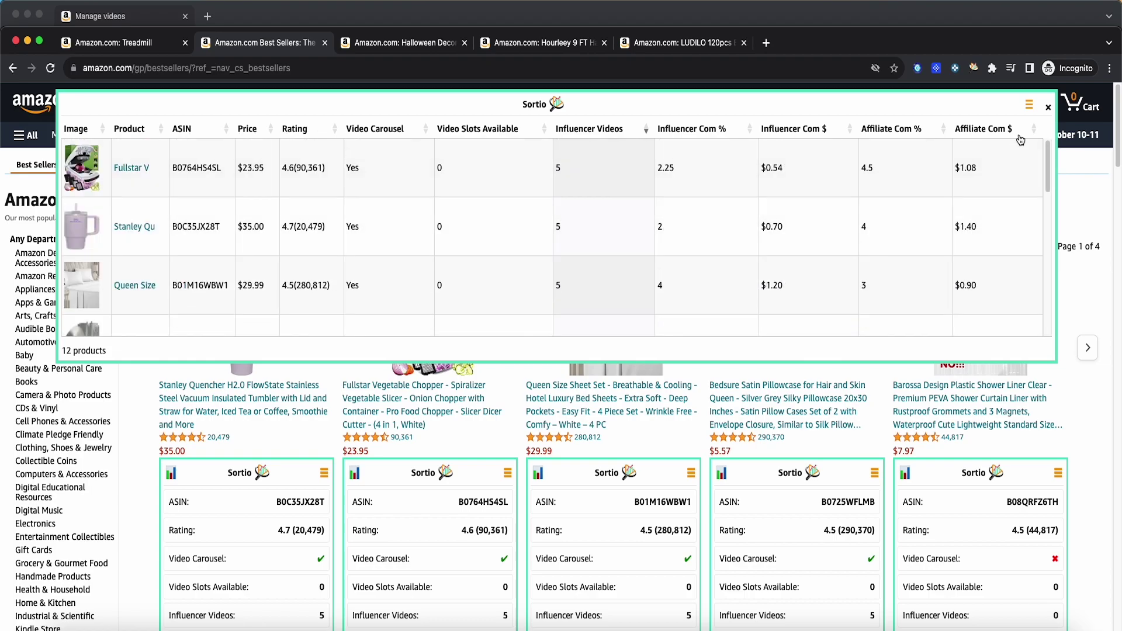
{"action": "left_click", "coordinate": [1048, 106]}
{"action": "scroll", "coordinate": [561, 409], "scroll_direction": "down", "scroll_amount": 10}
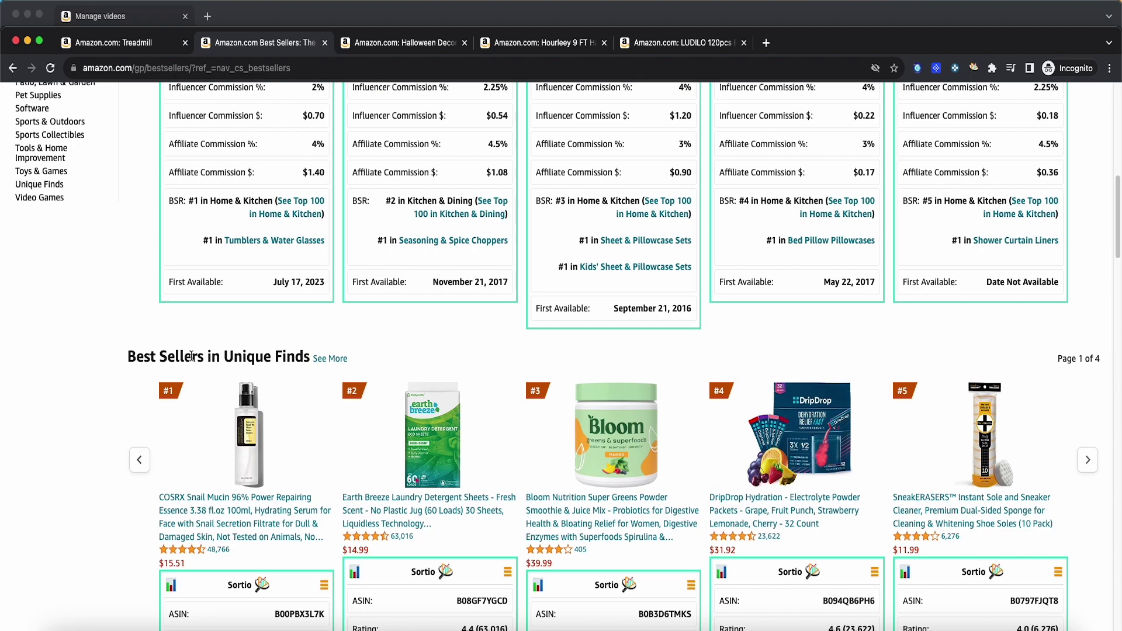
{"action": "left_click_drag", "start_coordinate": [191, 356], "coordinate": [273, 360]}
{"action": "scroll", "coordinate": [272, 369], "scroll_direction": "up", "scroll_amount": 10}
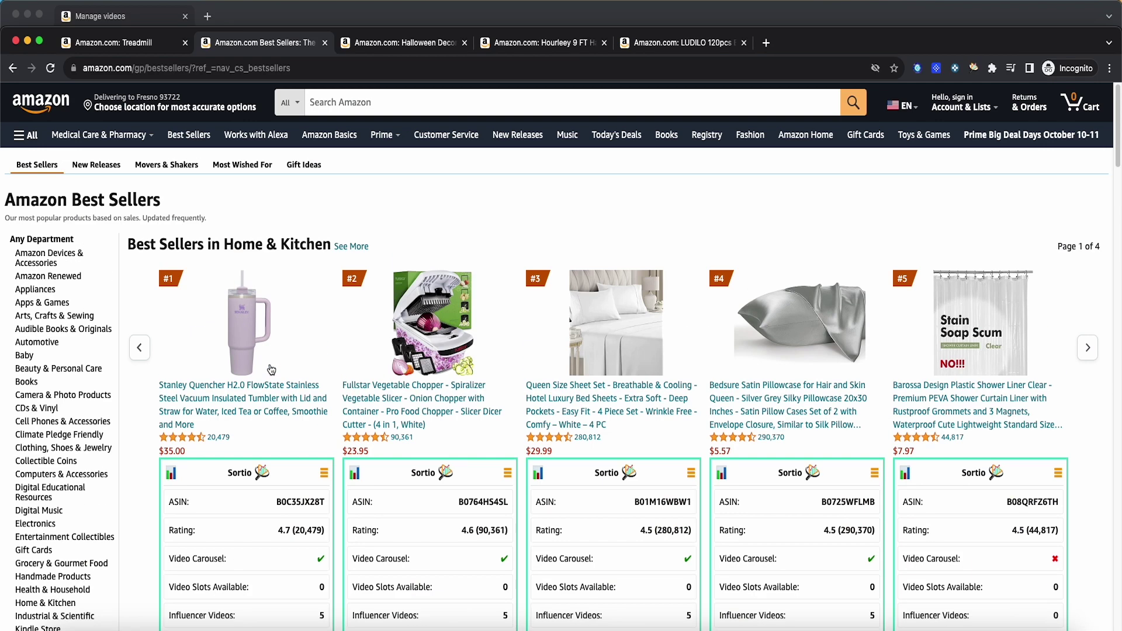
Step: Open the full Home & Kitchen Best Sellers list via See More
{"action": "left_click", "coordinate": [367, 247]}
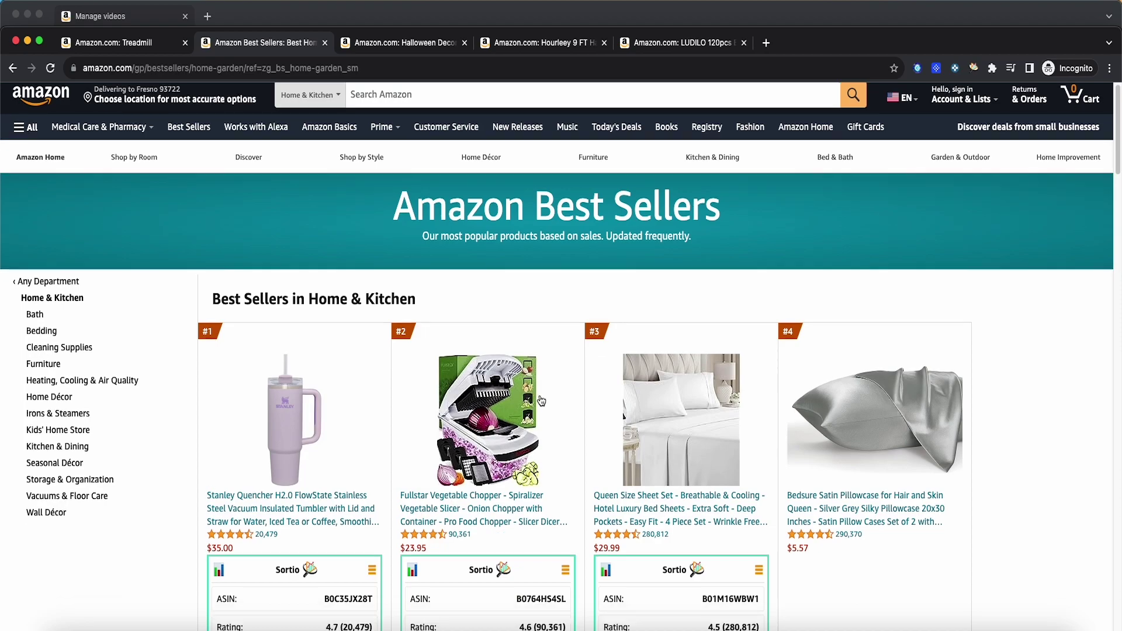
{"action": "scroll", "coordinate": [786, 291], "scroll_direction": "down", "scroll_amount": 5}
{"action": "scroll", "coordinate": [426, 370], "scroll_direction": "up", "scroll_amount": 4}
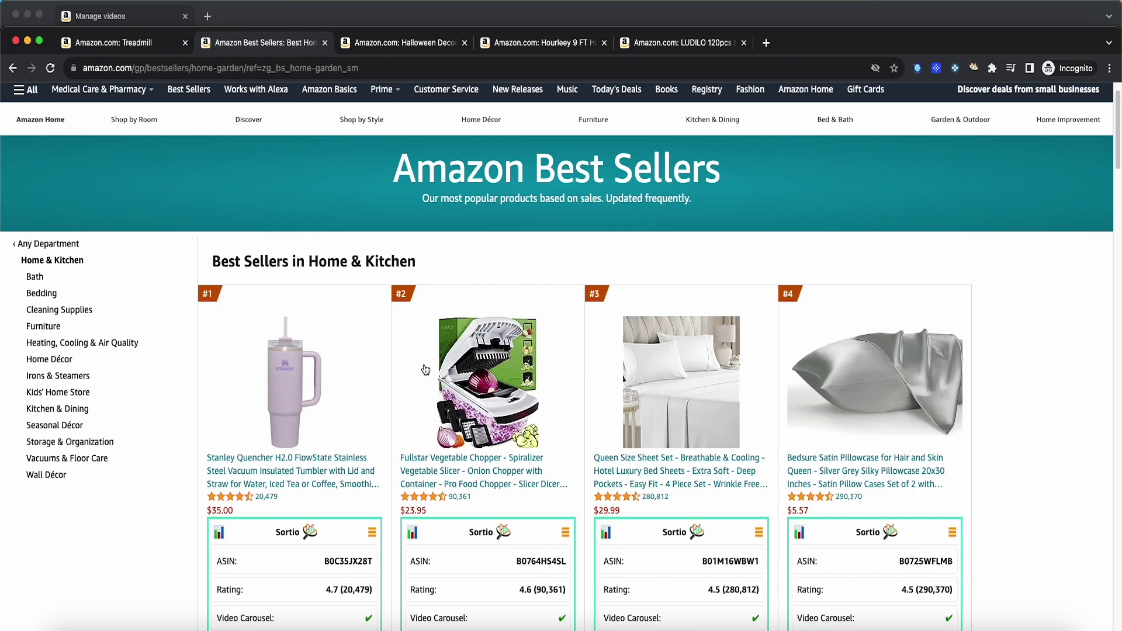
{"action": "scroll", "coordinate": [429, 374], "scroll_direction": "down", "scroll_amount": 3}
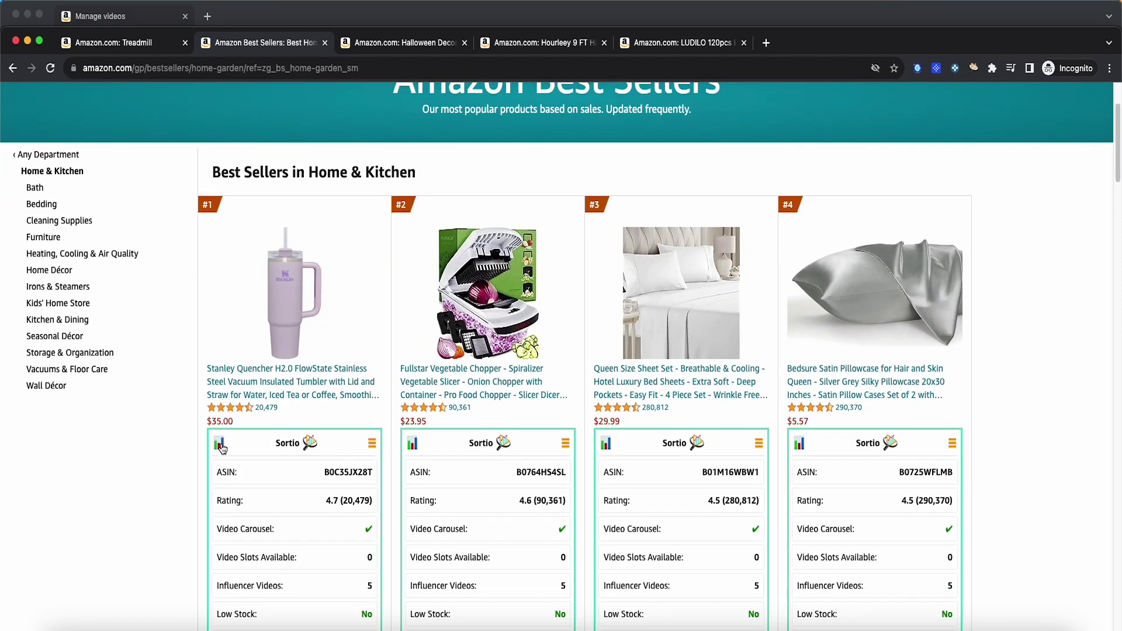
Step: Open the category's Sortio product table, scroll through it, then close it
{"action": "left_click", "coordinate": [220, 447]}
{"action": "scroll", "coordinate": [623, 287], "scroll_direction": "down", "scroll_amount": 5}
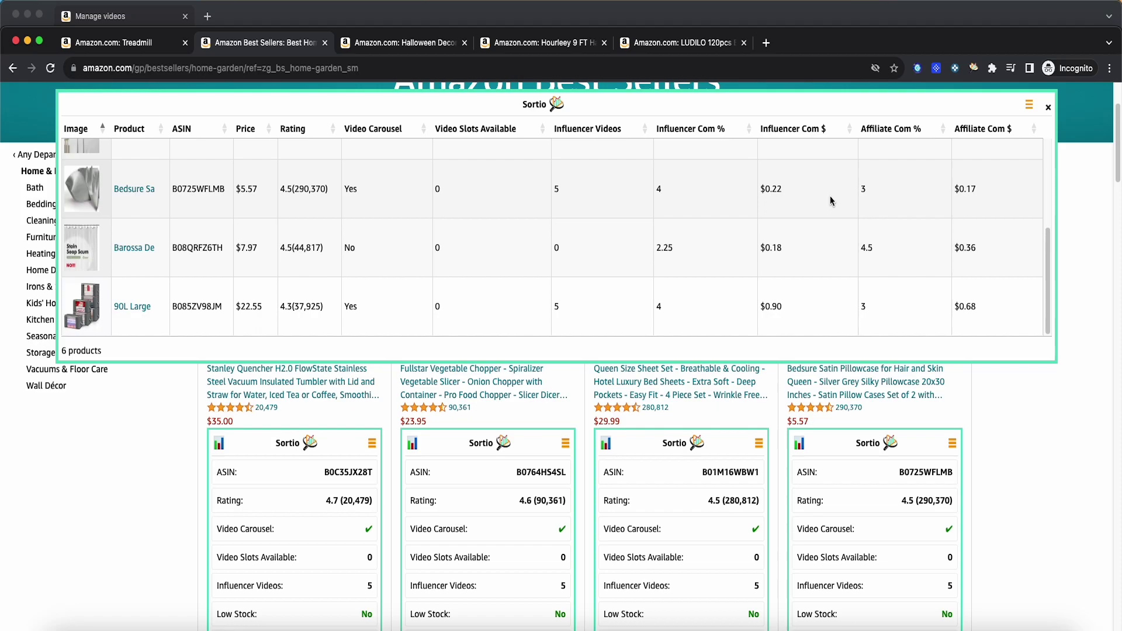
{"action": "scroll", "coordinate": [385, 431], "scroll_direction": "down", "scroll_amount": 8}
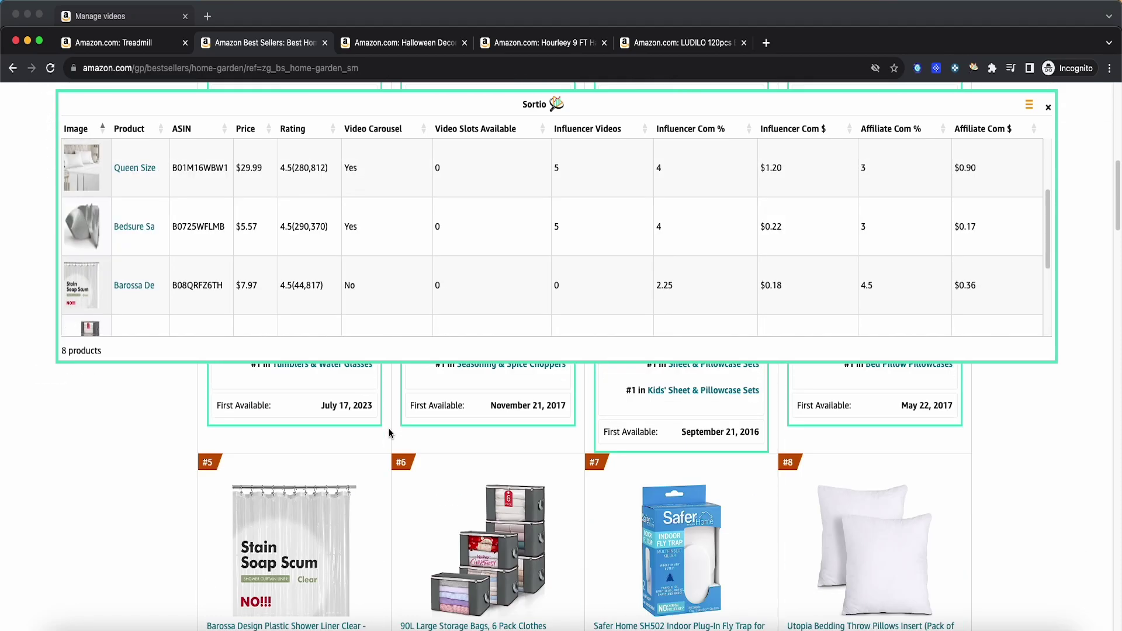
{"action": "scroll", "coordinate": [463, 263], "scroll_direction": "up", "scroll_amount": 2}
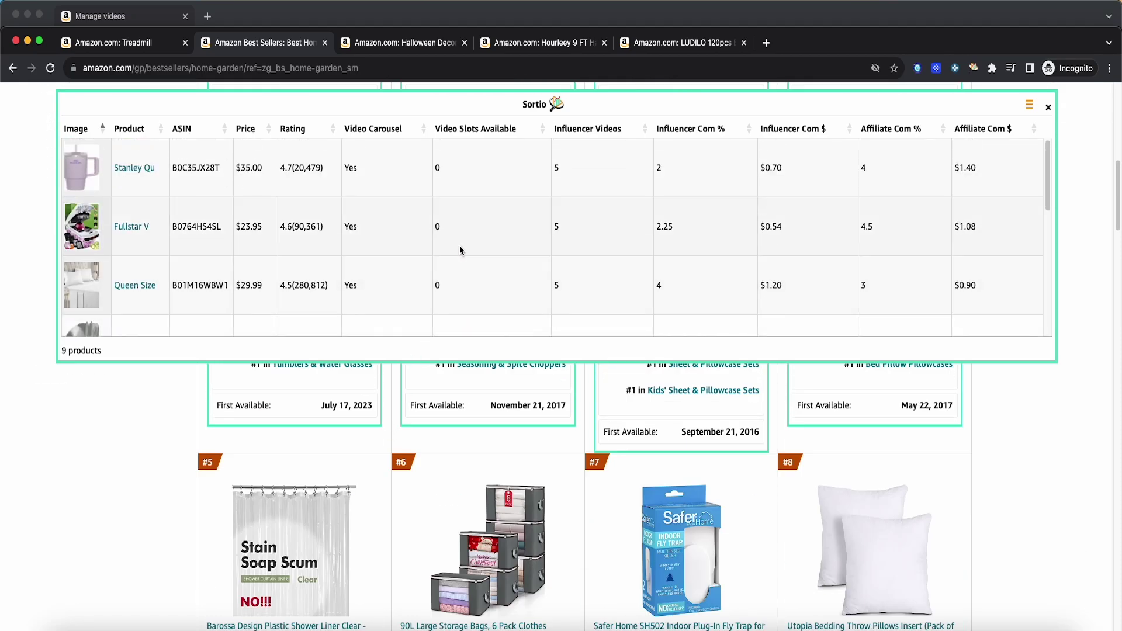
{"action": "left_click", "coordinate": [1049, 109]}
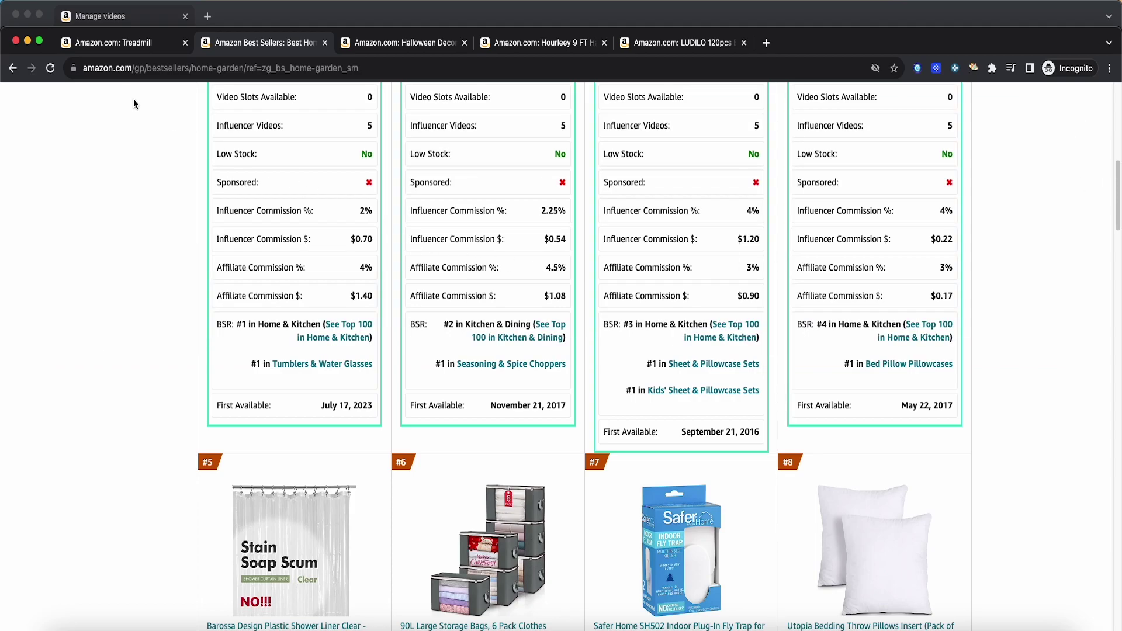
{"action": "left_click", "coordinate": [127, 17]}
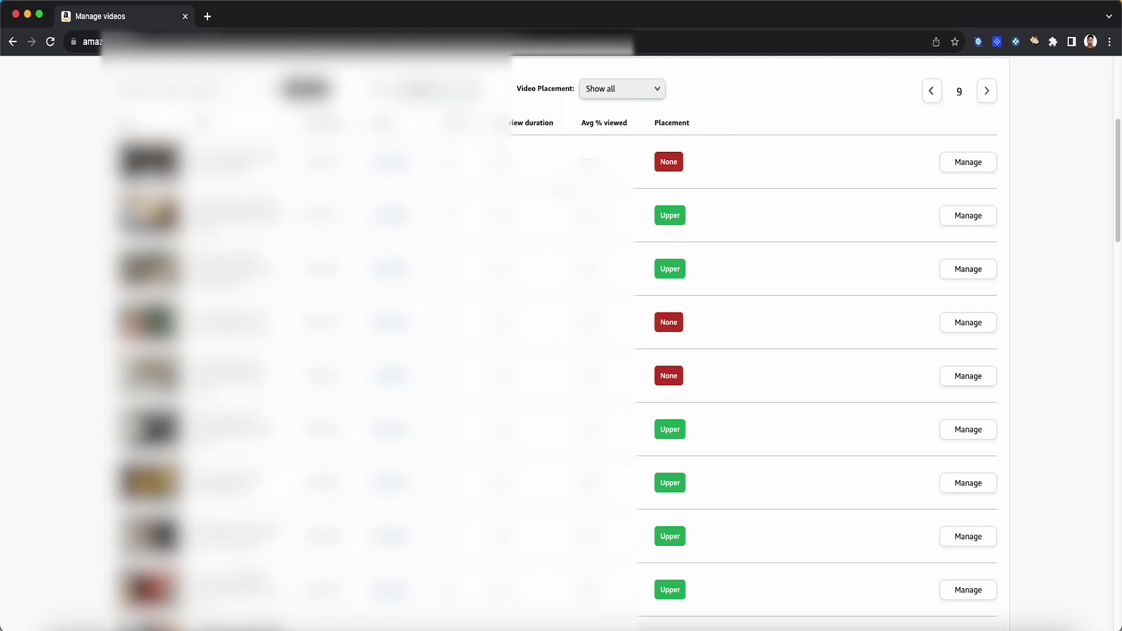
{"action": "mouse_move", "coordinate": [653, 203]}
{"action": "mouse_move", "coordinate": [668, 175]}
{"action": "mouse_move", "coordinate": [774, 151]}
{"action": "mouse_move", "coordinate": [737, 200]}
{"action": "left_click", "coordinate": [649, 95]}
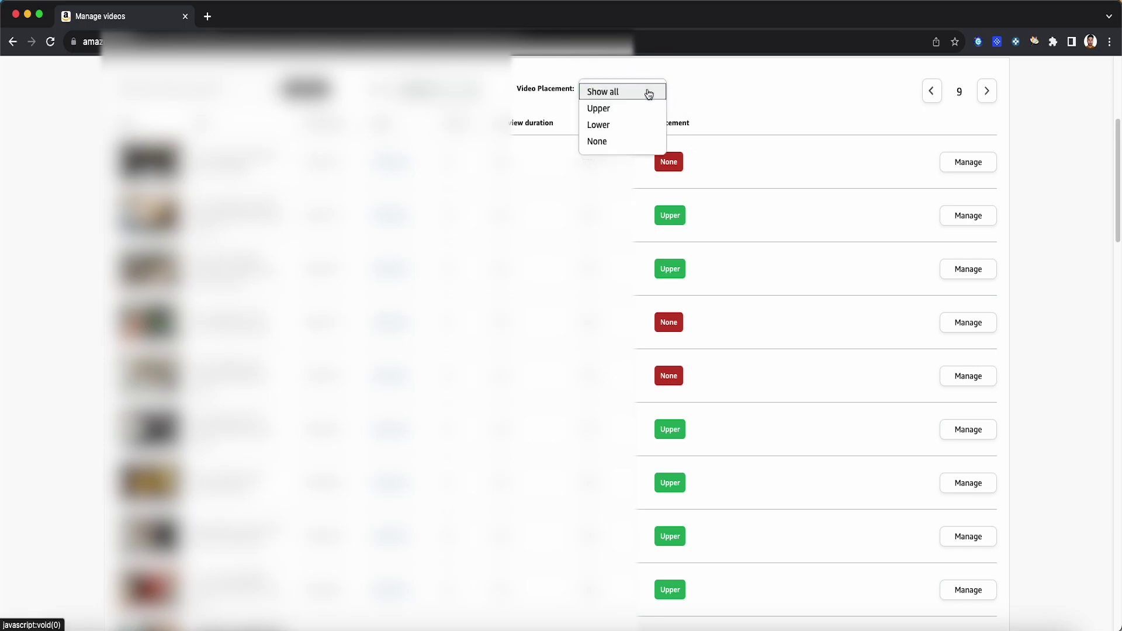
Step: Try None and Lower placement filters, settle on None, and open the first video's product page
{"action": "left_click", "coordinate": [638, 143]}
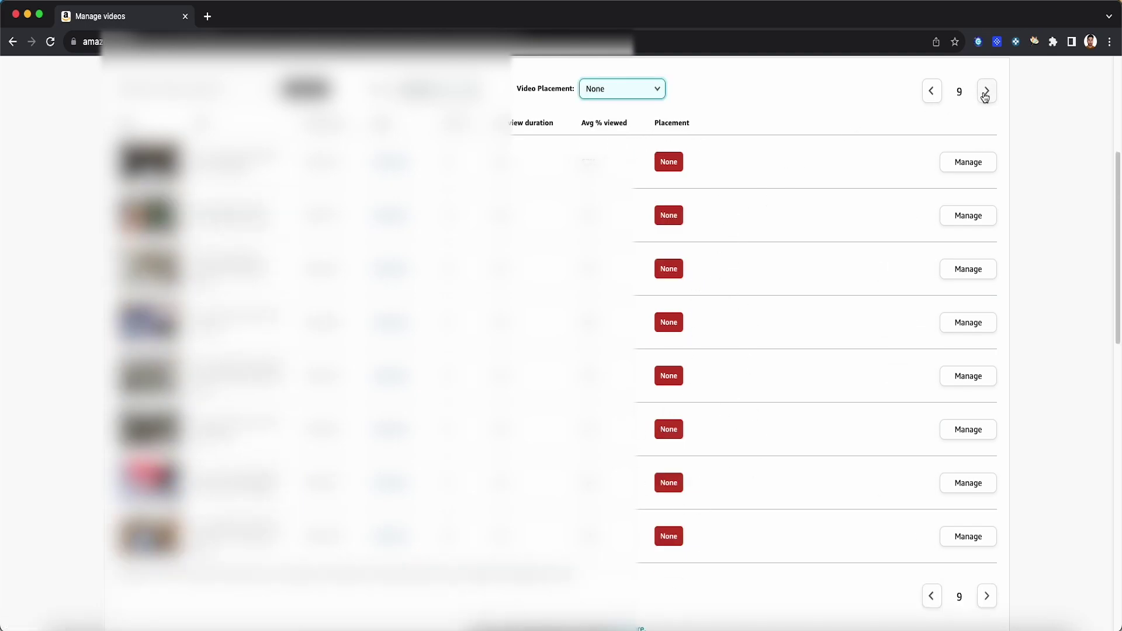
{"action": "left_click", "coordinate": [621, 88]}
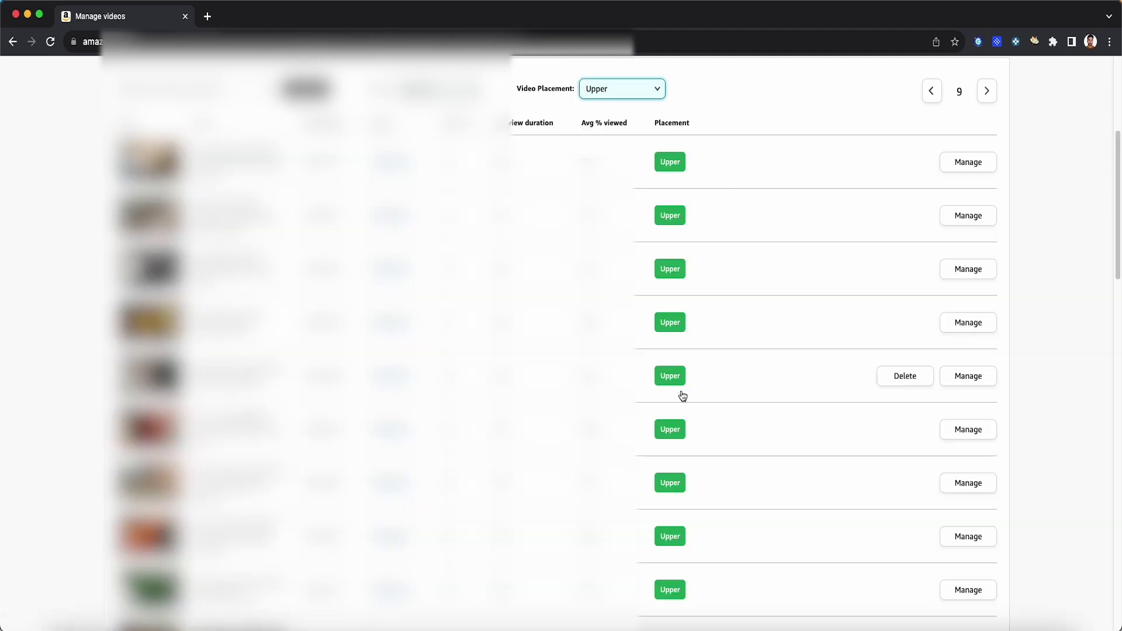
{"action": "left_click", "coordinate": [651, 86]}
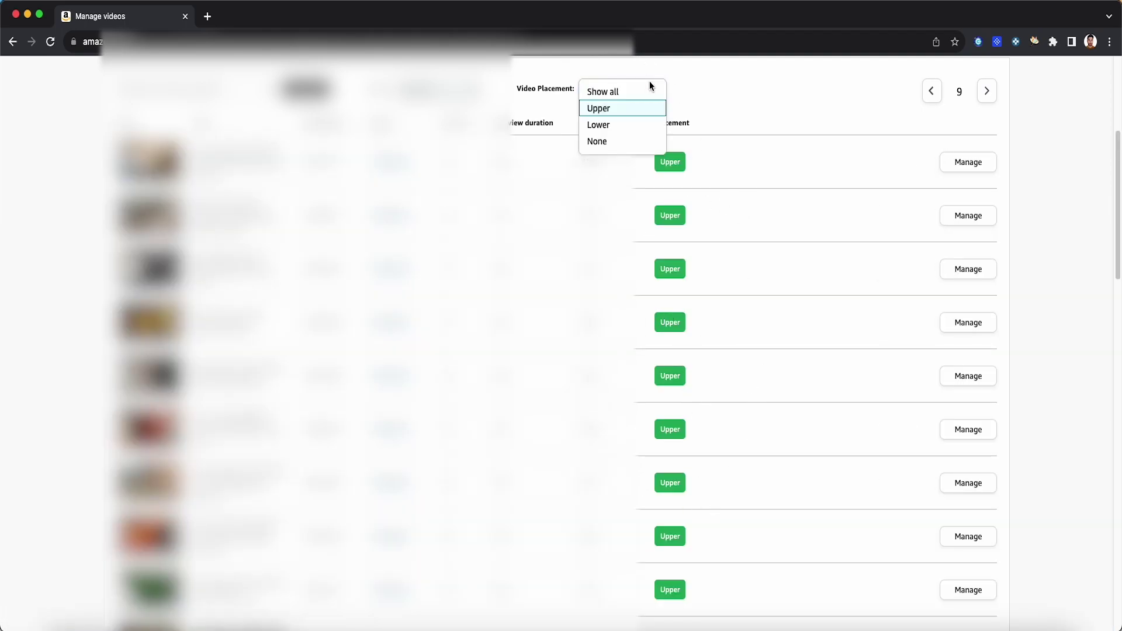
{"action": "left_click", "coordinate": [628, 141]}
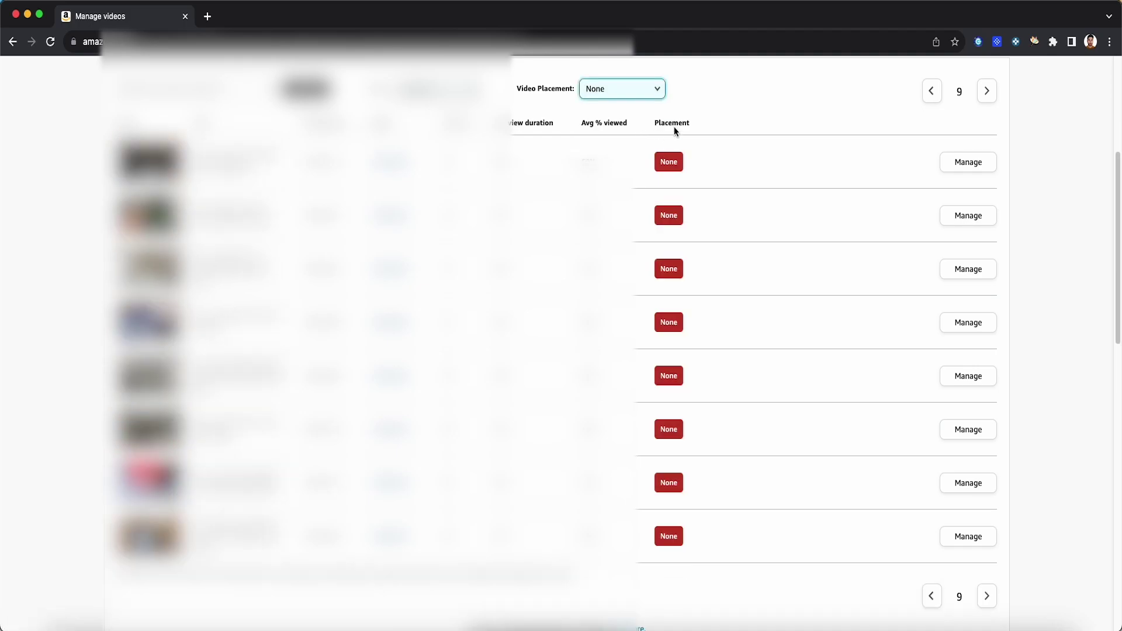
{"action": "mouse_move", "coordinate": [703, 167]}
{"action": "left_click", "coordinate": [671, 167]}
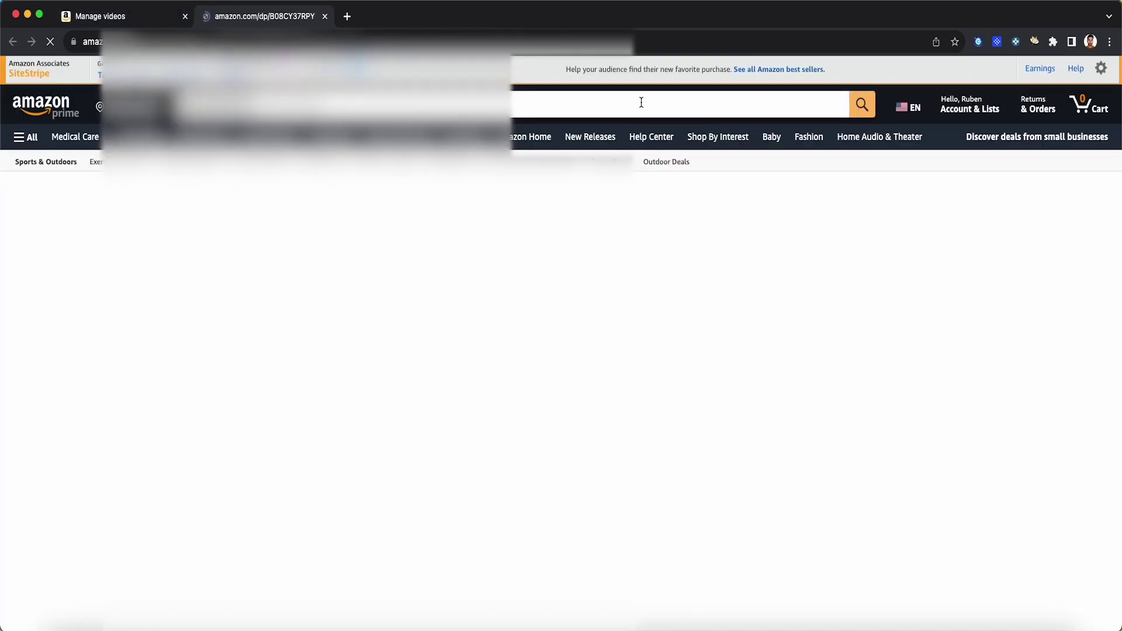
Step: Return to the video list and keep its placement filter on None
{"action": "left_click", "coordinate": [138, 18]}
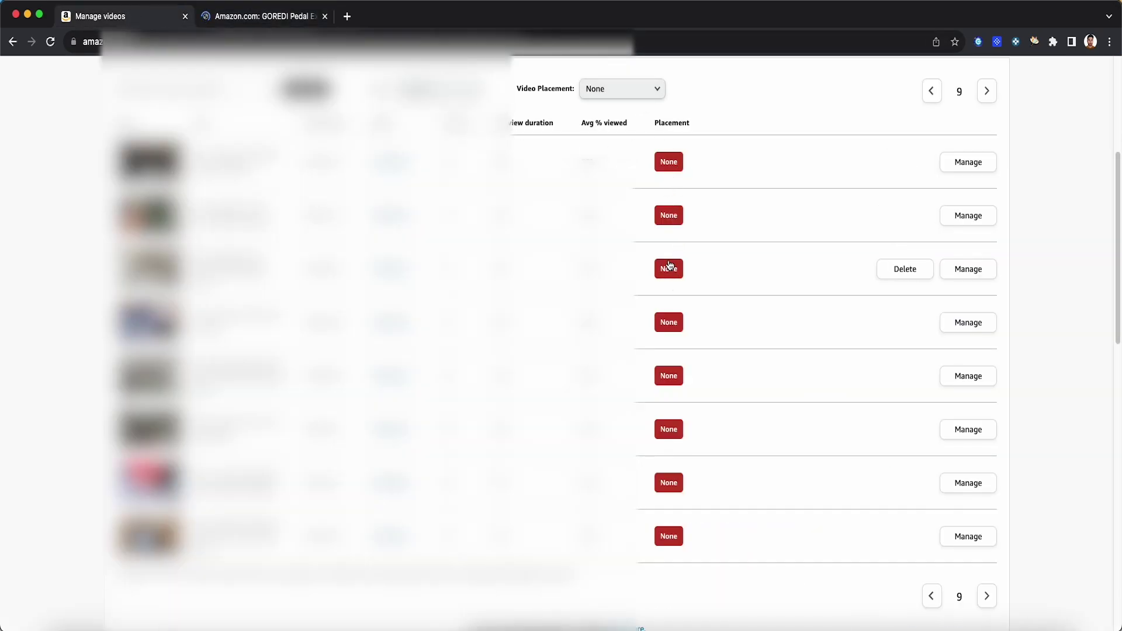
{"action": "left_click", "coordinate": [631, 88]}
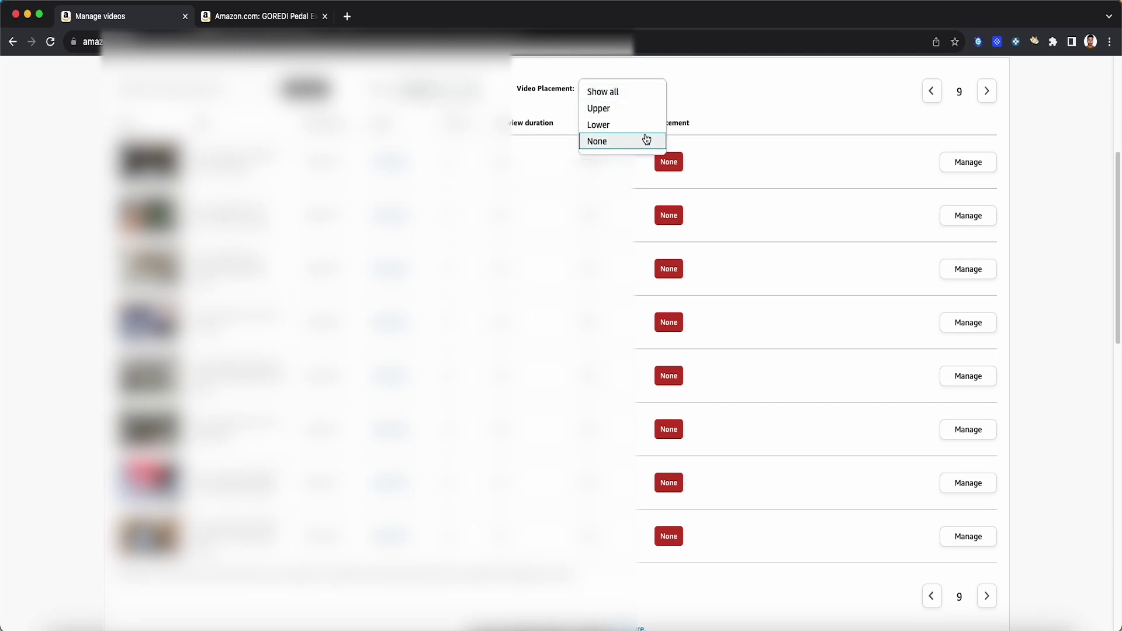
{"action": "left_click", "coordinate": [667, 223]}
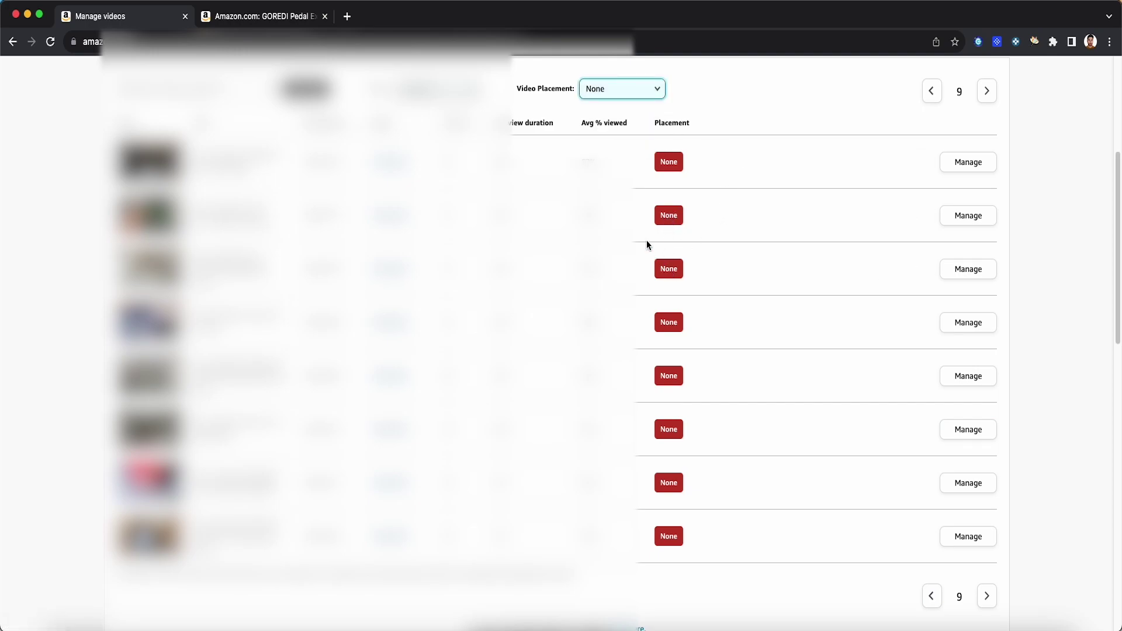
Step: Review the GOREDI pedal exerciser's Sortio panel and listing, then return to the video list
{"action": "left_click", "coordinate": [313, 20]}
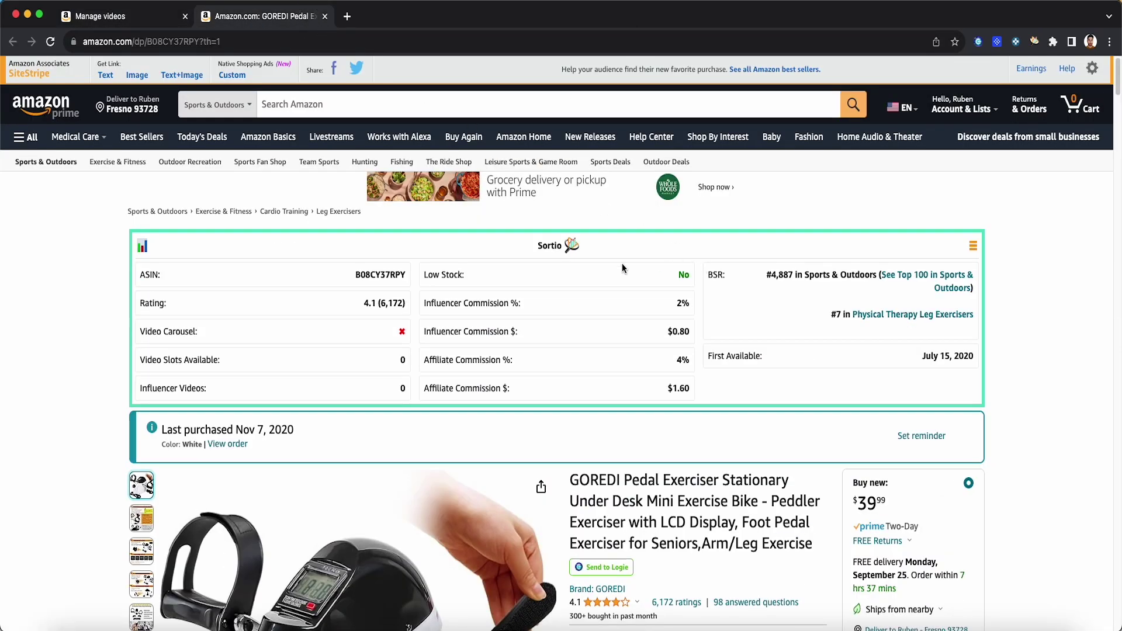
{"action": "scroll", "coordinate": [878, 399], "scroll_direction": "down", "scroll_amount": 2}
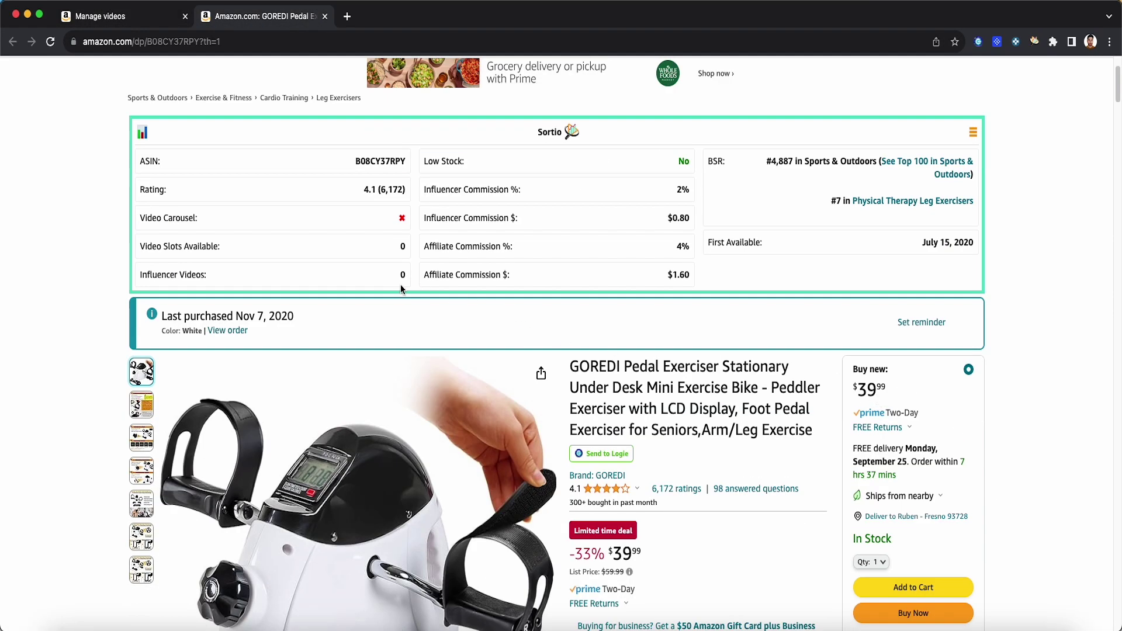
{"action": "scroll", "coordinate": [588, 261], "scroll_direction": "down", "scroll_amount": 1}
{"action": "scroll", "coordinate": [679, 287], "scroll_direction": "down", "scroll_amount": 2}
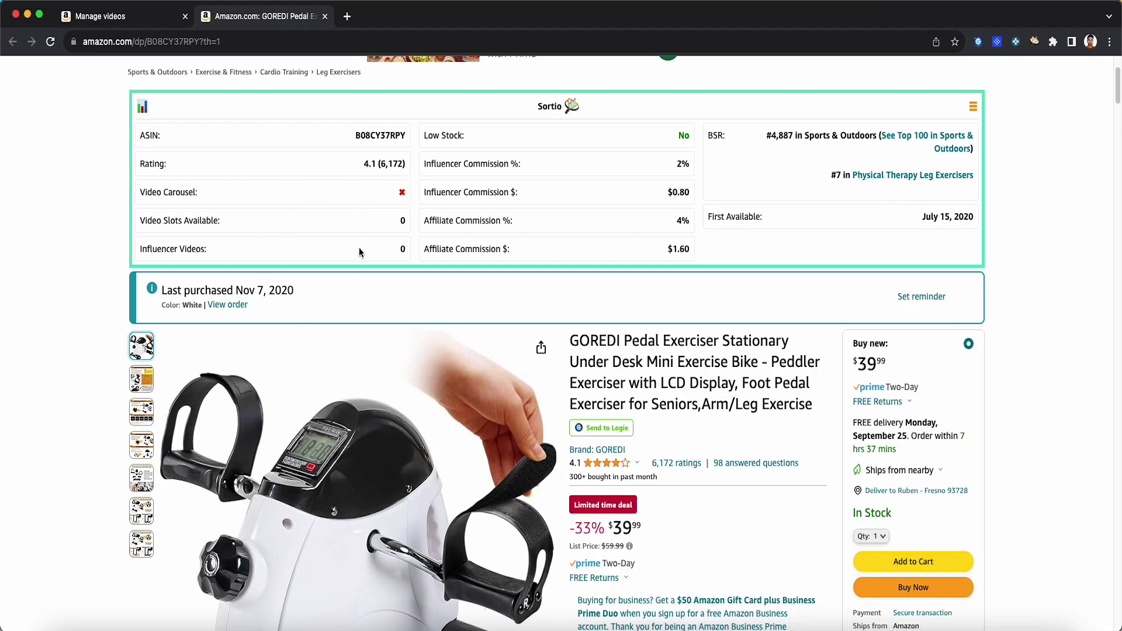
{"action": "scroll", "coordinate": [492, 283], "scroll_direction": "down", "scroll_amount": 3}
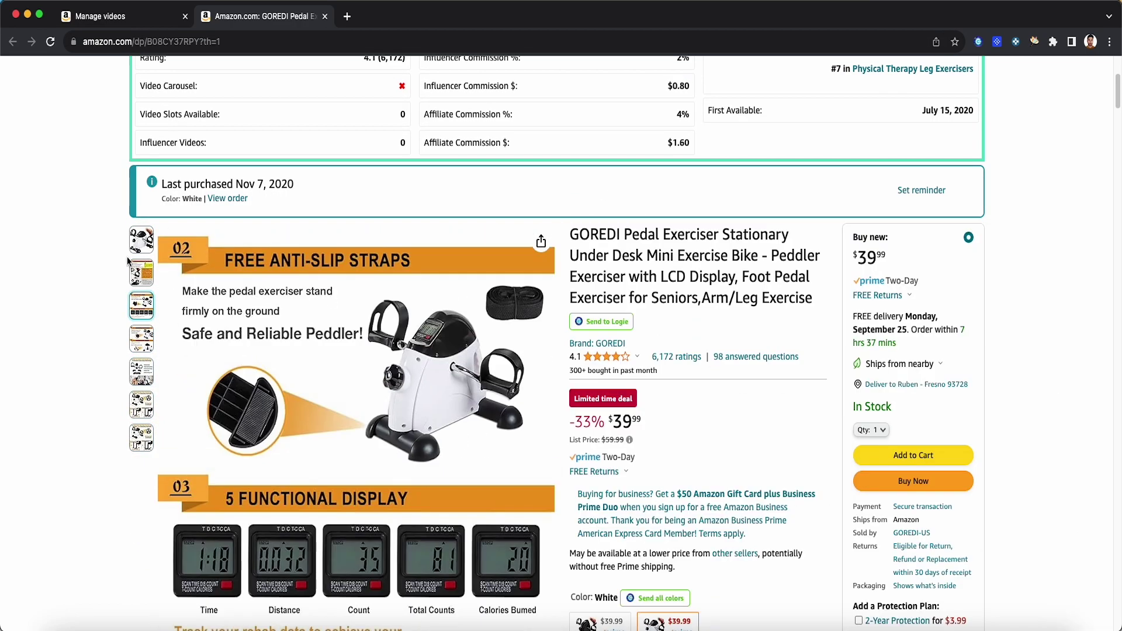
{"action": "scroll", "coordinate": [339, 212], "scroll_direction": "up", "scroll_amount": 3}
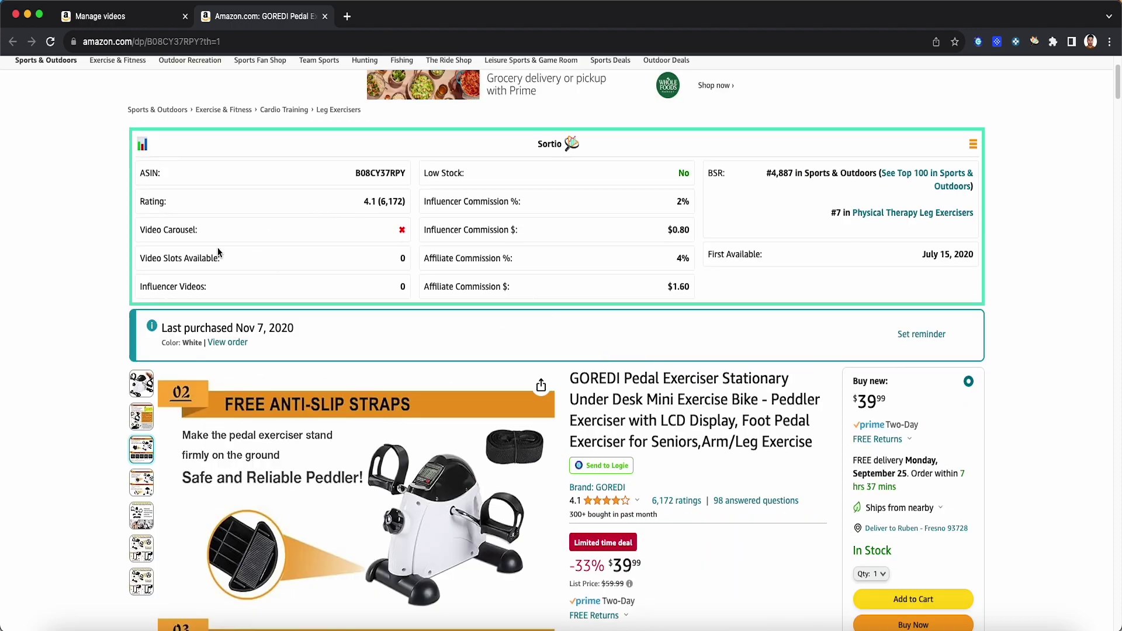
{"action": "scroll", "coordinate": [636, 366], "scroll_direction": "down", "scroll_amount": 1}
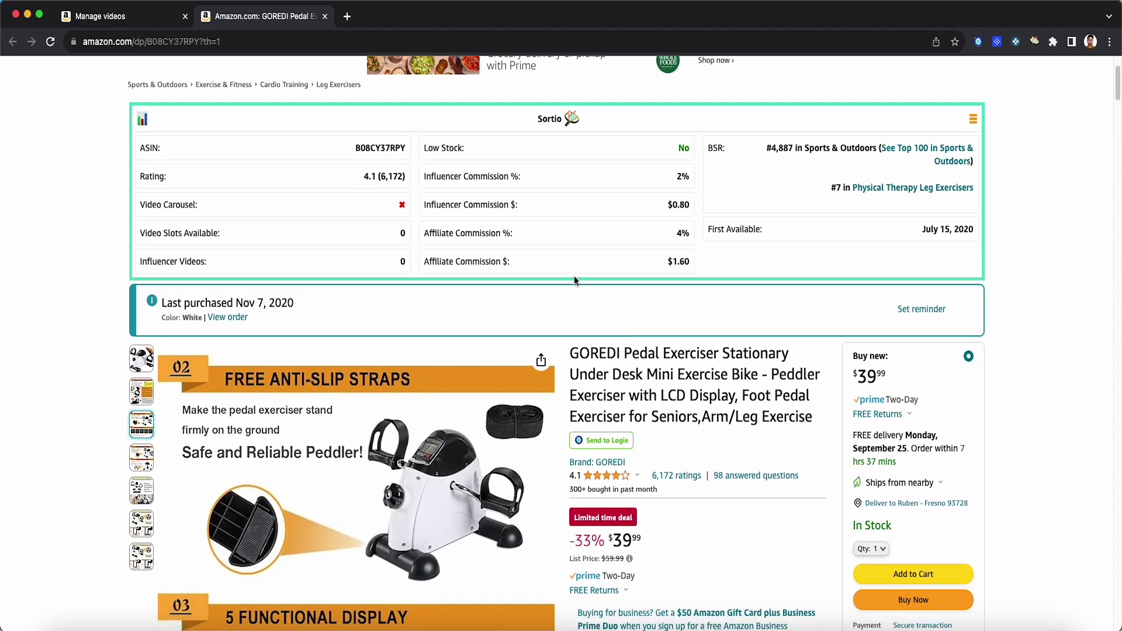
{"action": "scroll", "coordinate": [639, 342], "scroll_direction": "down", "scroll_amount": 10}
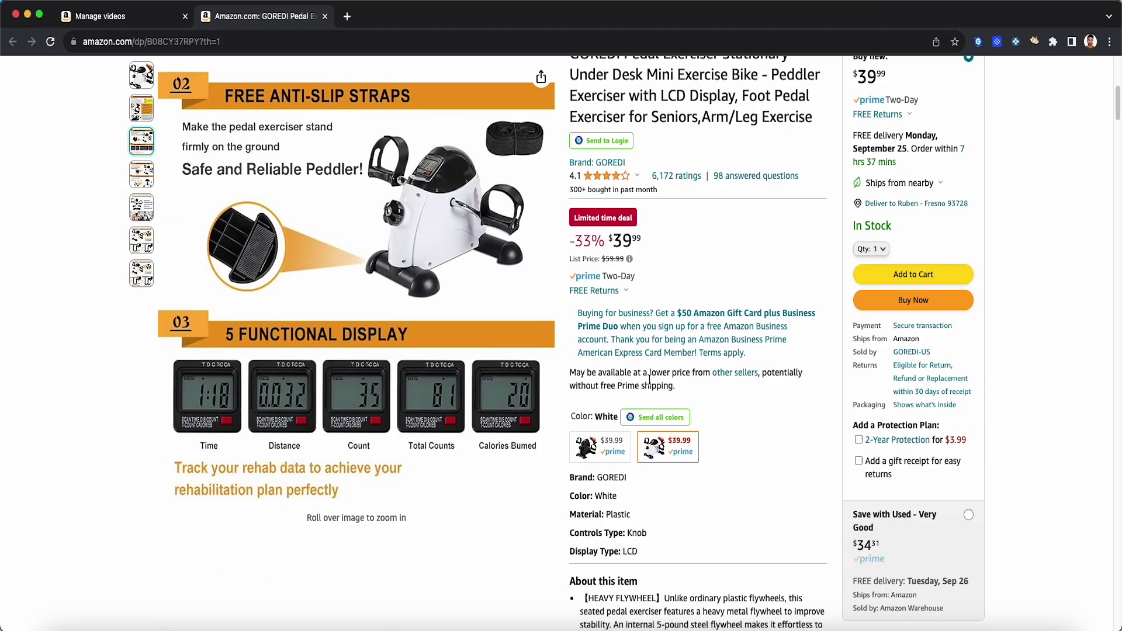
{"action": "scroll", "coordinate": [647, 379], "scroll_direction": "up", "scroll_amount": 10}
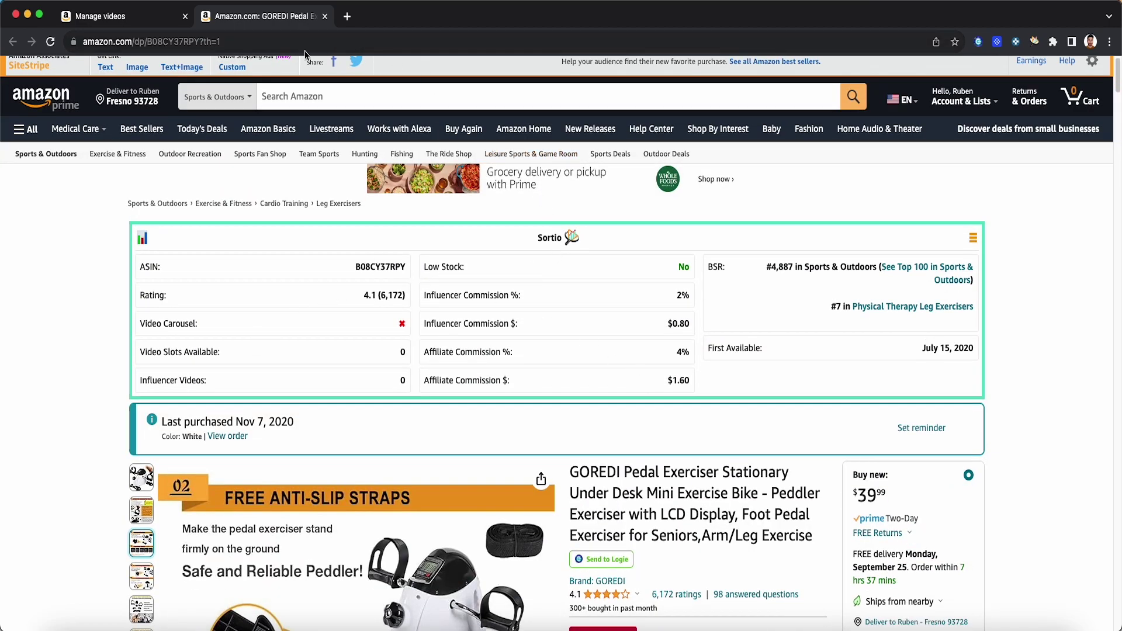
{"action": "left_click", "coordinate": [156, 16]}
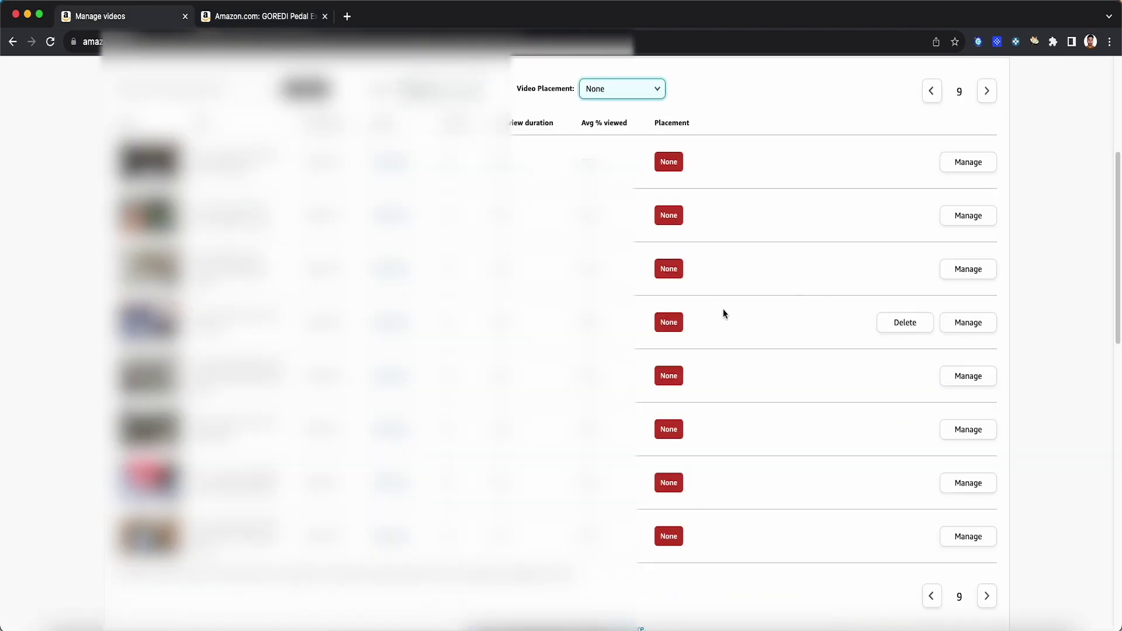
Step: Advance to page 10 of the video list with all placements shown
{"action": "mouse_move", "coordinate": [614, 223]}
{"action": "left_click", "coordinate": [986, 92]}
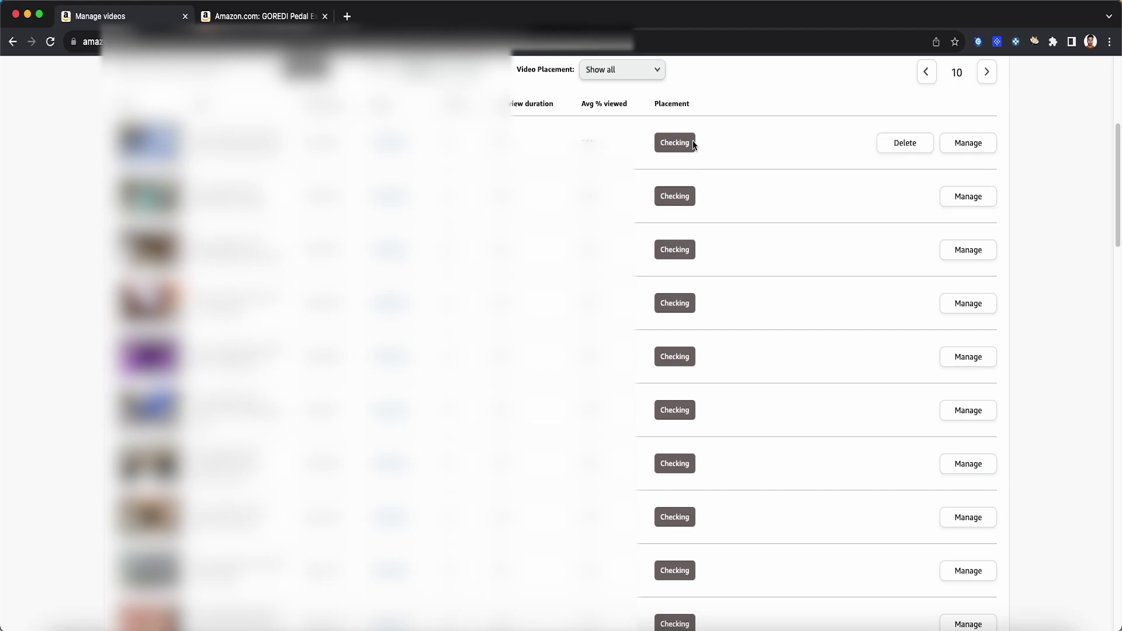
{"action": "scroll", "coordinate": [685, 145], "scroll_direction": "up", "scroll_amount": 1}
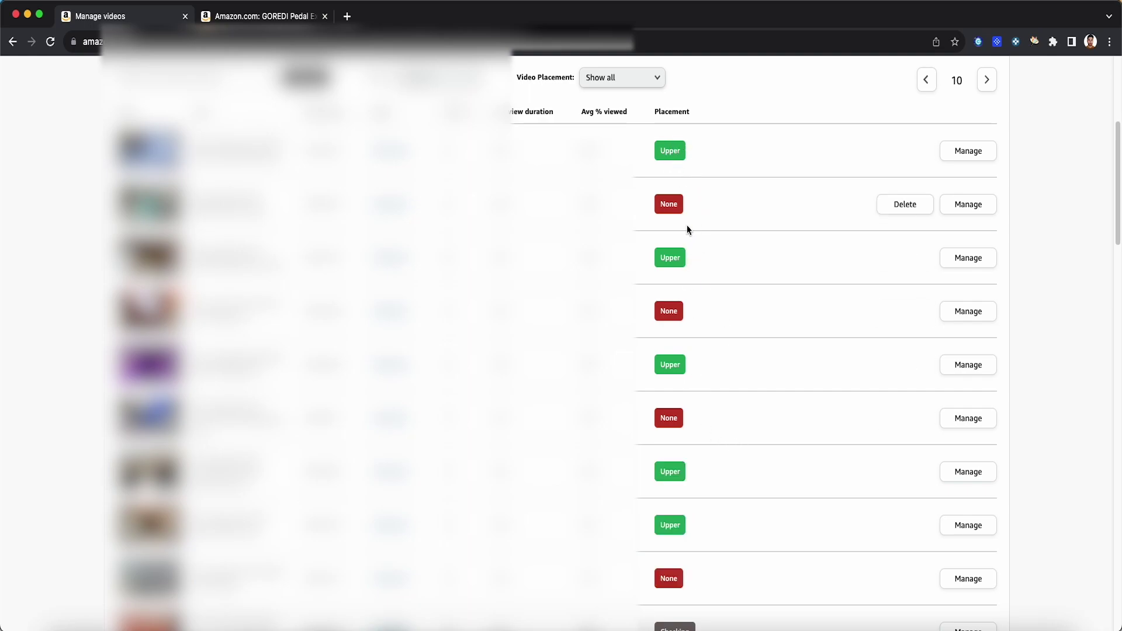
{"action": "left_click", "coordinate": [638, 83]}
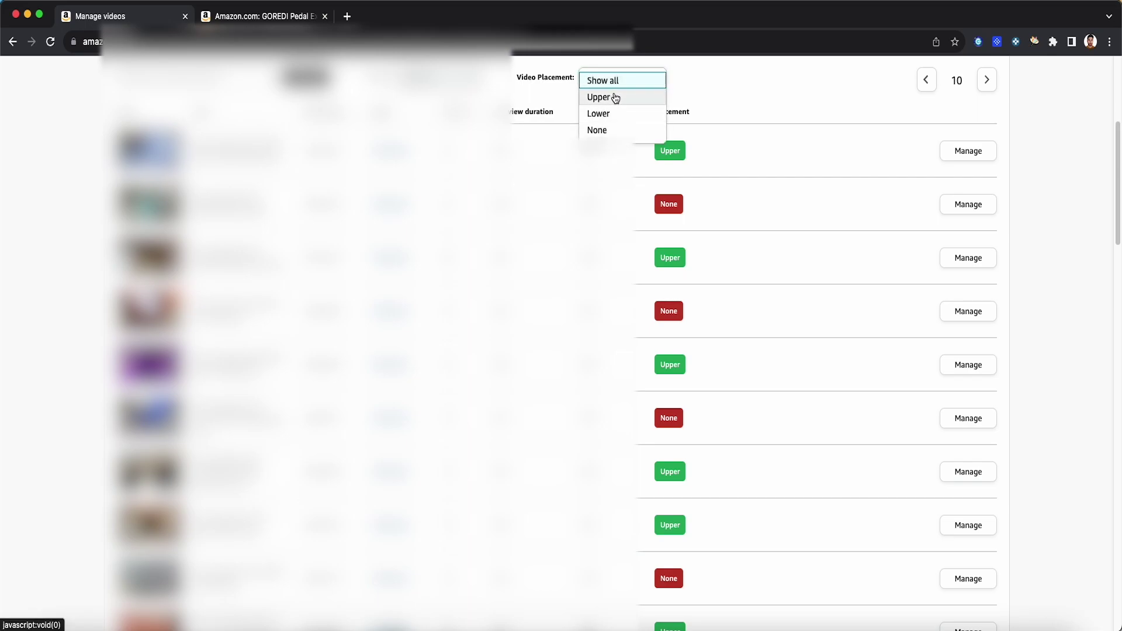
{"action": "left_click", "coordinate": [718, 198]}
Step: Scroll down the video table, then switch back to the GOREDI product page
{"action": "scroll", "coordinate": [741, 274], "scroll_direction": "down", "scroll_amount": 3}
{"action": "scroll", "coordinate": [741, 287], "scroll_direction": "down", "scroll_amount": 5}
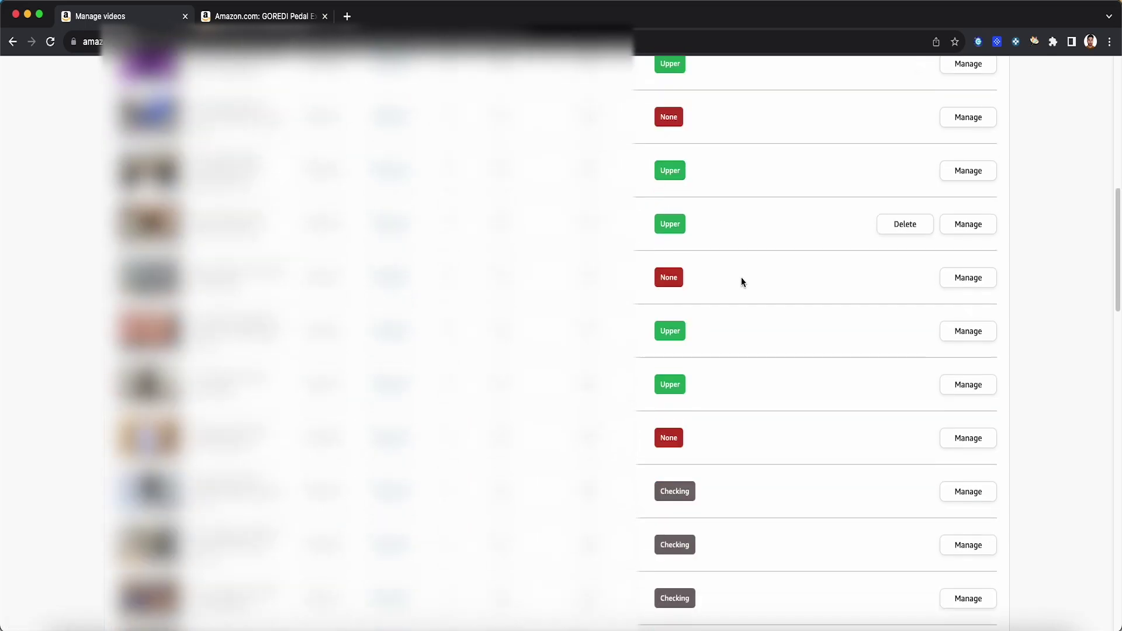
{"action": "scroll", "coordinate": [742, 283], "scroll_direction": "down", "scroll_amount": 1}
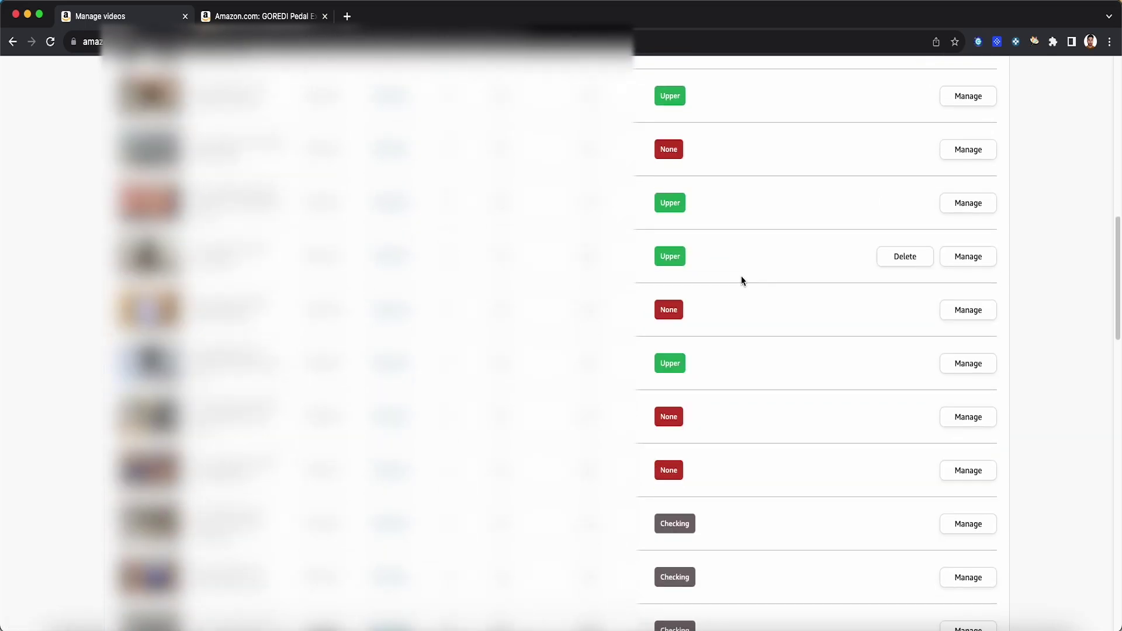
{"action": "left_click", "coordinate": [264, 17]}
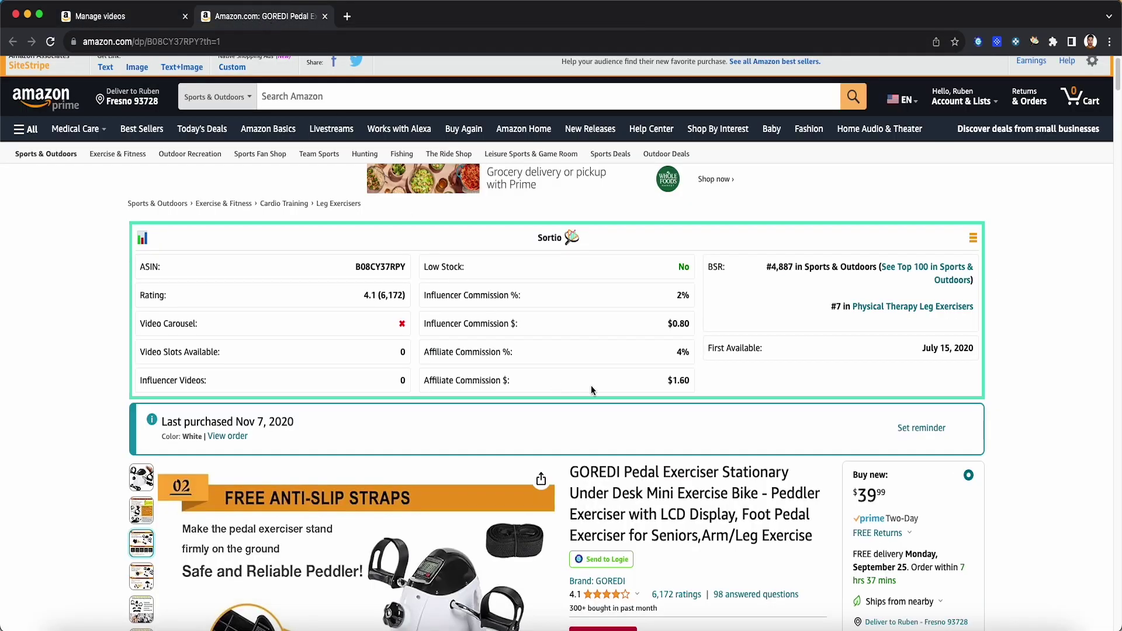
Step: Scroll the Home & Kitchen Best Sellers page up to the Sortio cards for the top four products
{"action": "scroll", "coordinate": [380, 279], "scroll_direction": "down", "scroll_amount": 1}
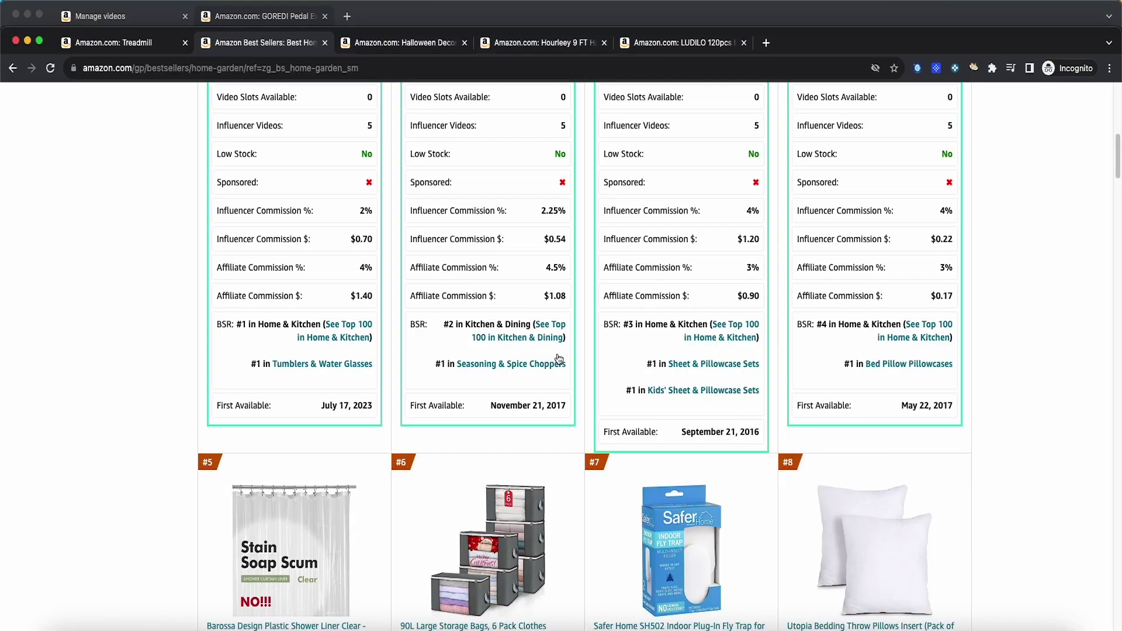
{"action": "scroll", "coordinate": [559, 359], "scroll_direction": "up", "scroll_amount": 1}
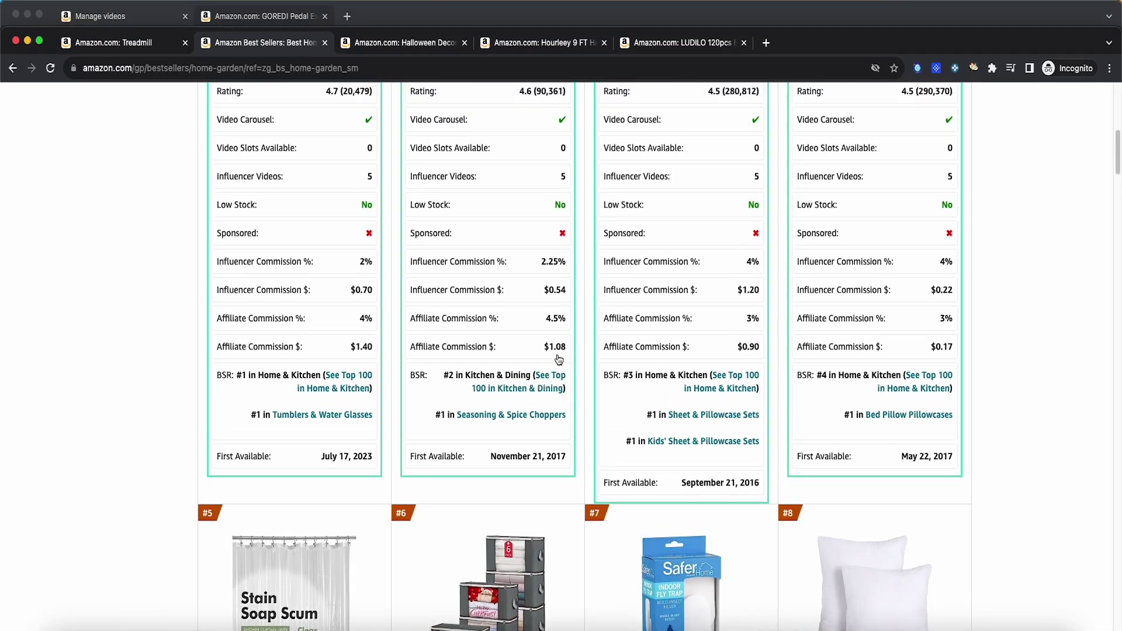
{"action": "scroll", "coordinate": [560, 359], "scroll_direction": "up", "scroll_amount": 3}
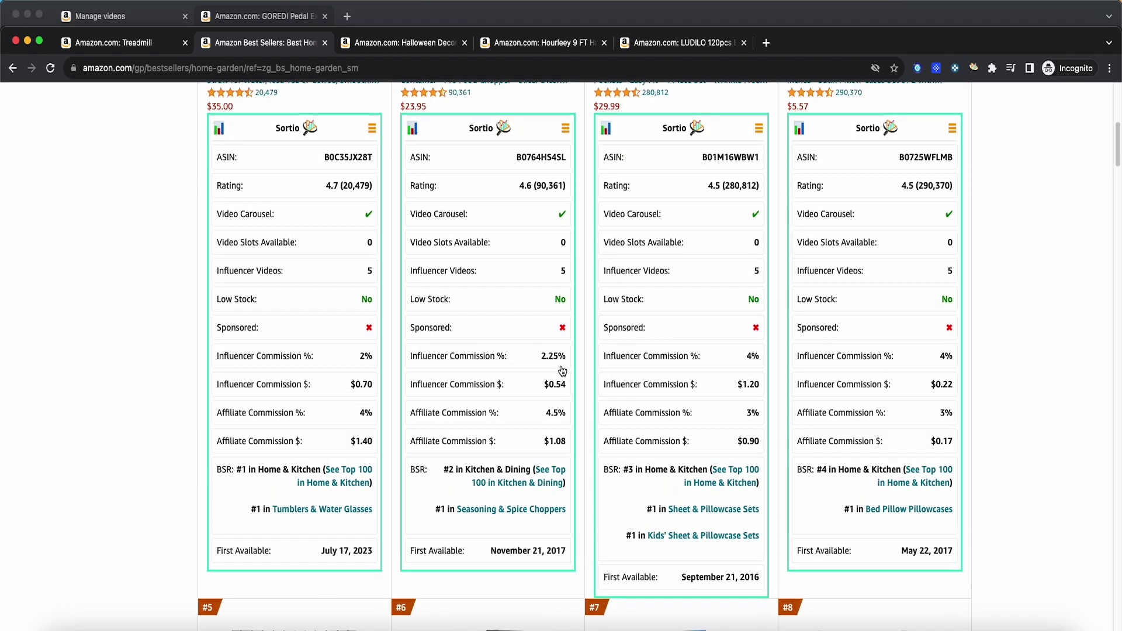